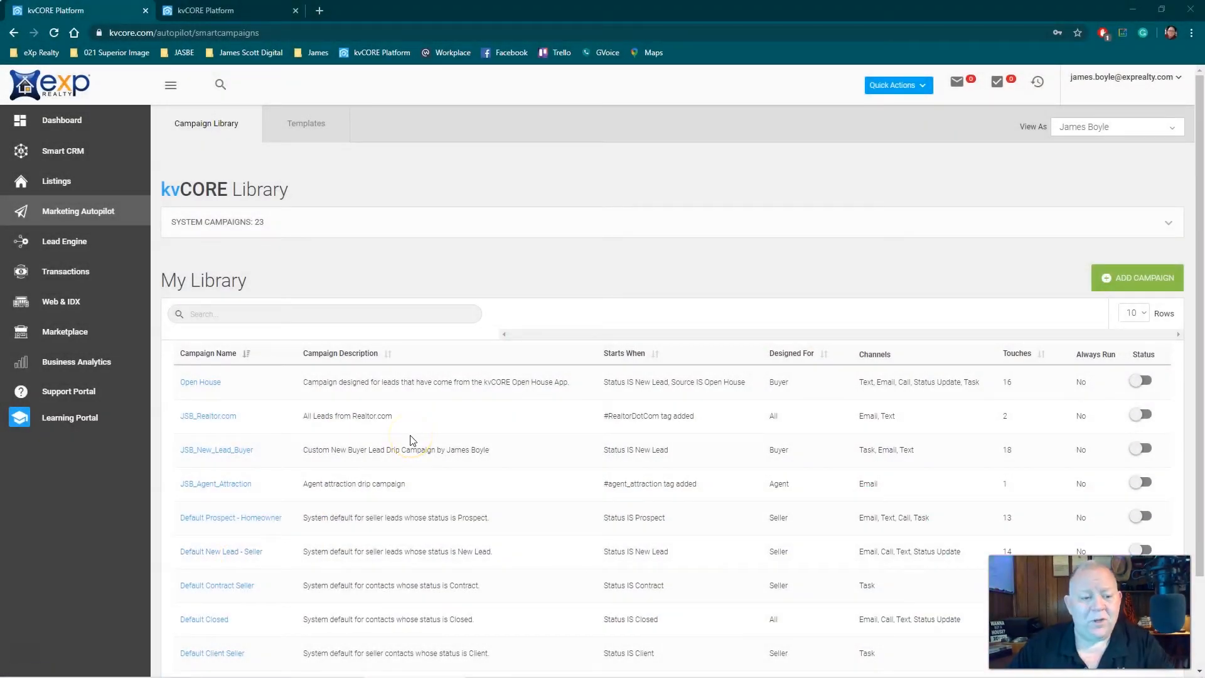
Open the JSB_New_Lead_Buyer campaign and review its campaign actions from the first minute through day 21
{"action": "left_click", "coordinate": [228, 454]}
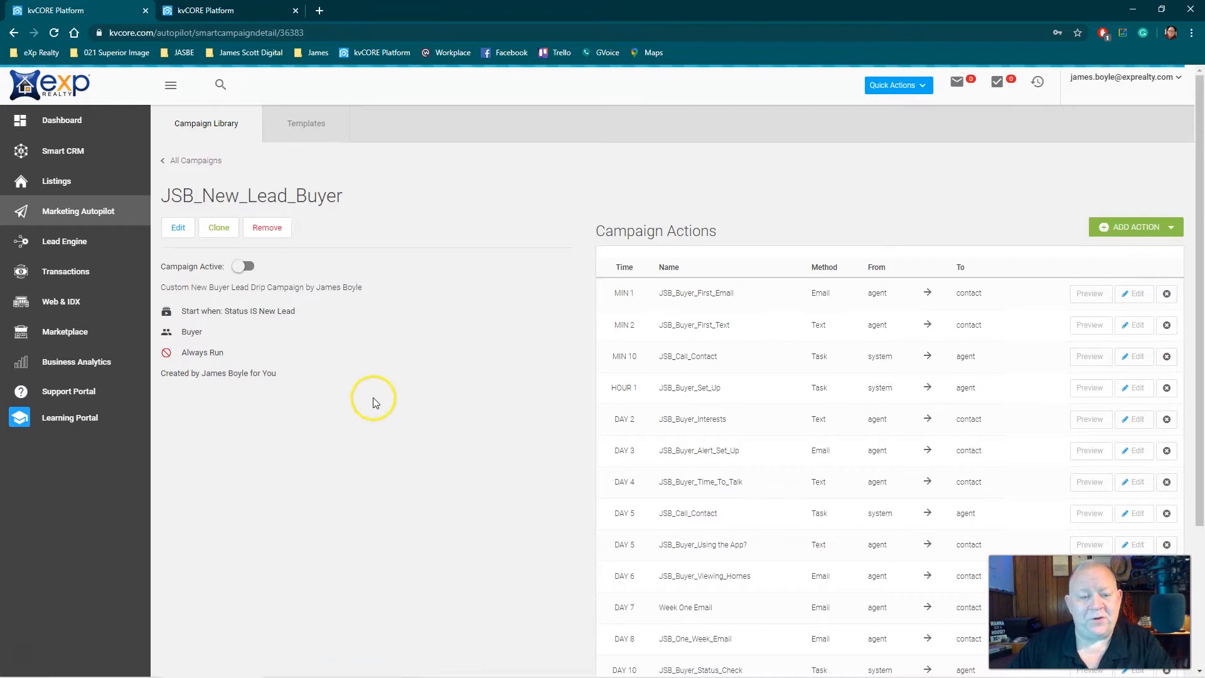
{"action": "scroll", "coordinate": [496, 379], "scroll_direction": "down", "scroll_amount": 3}
{"action": "scroll", "coordinate": [496, 380], "scroll_direction": "up", "scroll_amount": 3}
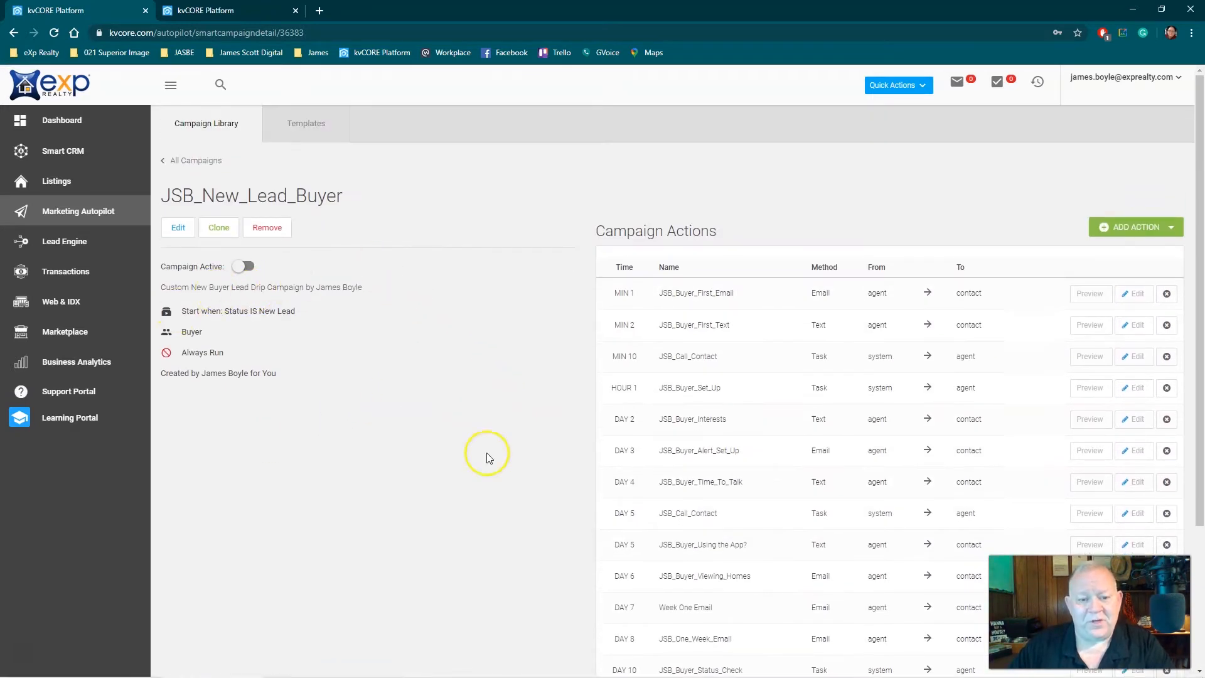
{"action": "scroll", "coordinate": [628, 370], "scroll_direction": "down", "scroll_amount": 3}
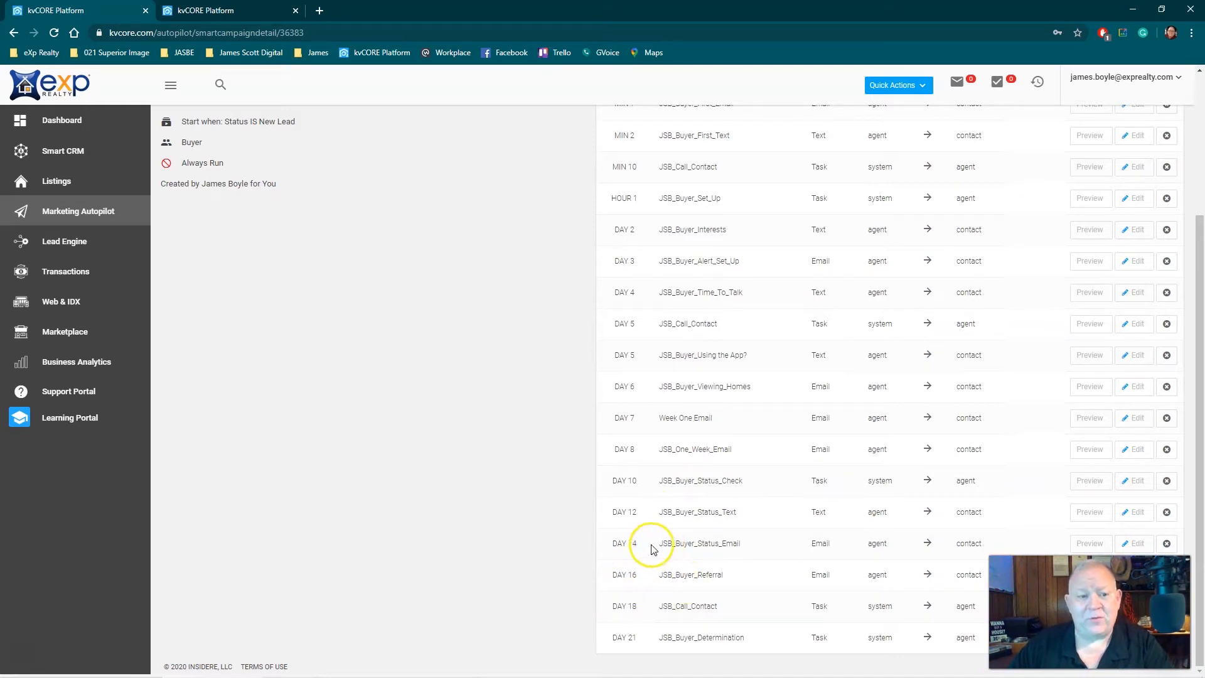
{"action": "scroll", "coordinate": [570, 531], "scroll_direction": "up", "scroll_amount": 3}
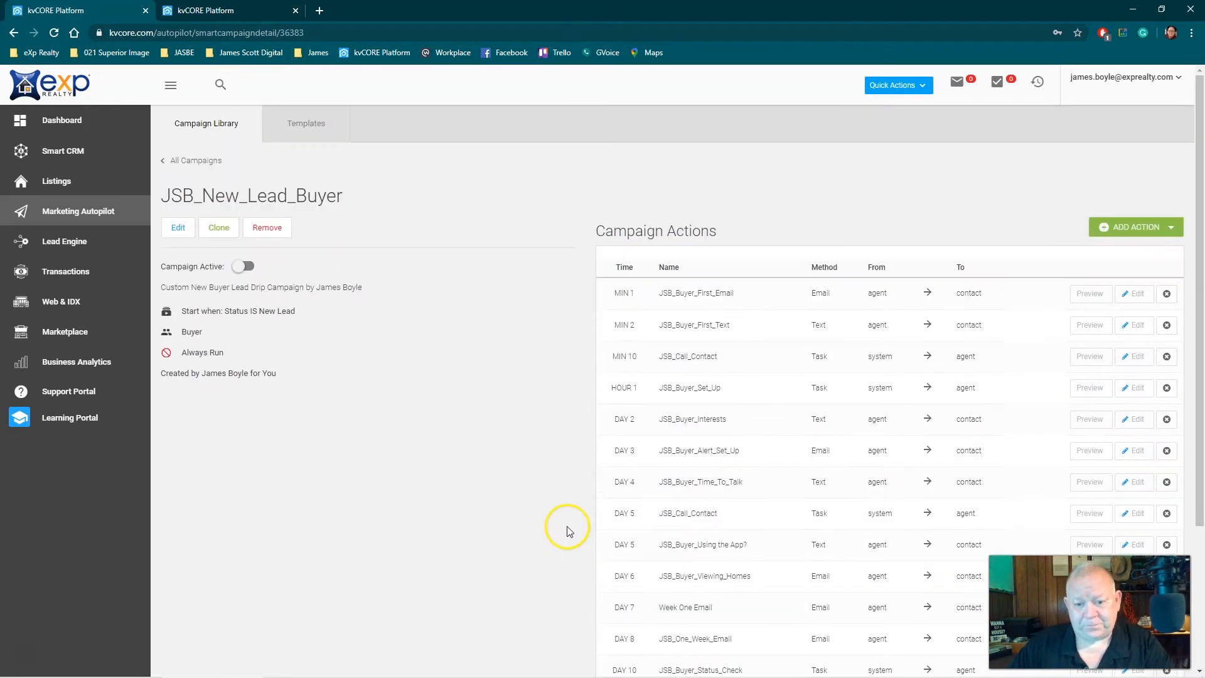
{"action": "scroll", "coordinate": [565, 521], "scroll_direction": "down", "scroll_amount": 3}
{"action": "scroll", "coordinate": [562, 515], "scroll_direction": "up", "scroll_amount": 3}
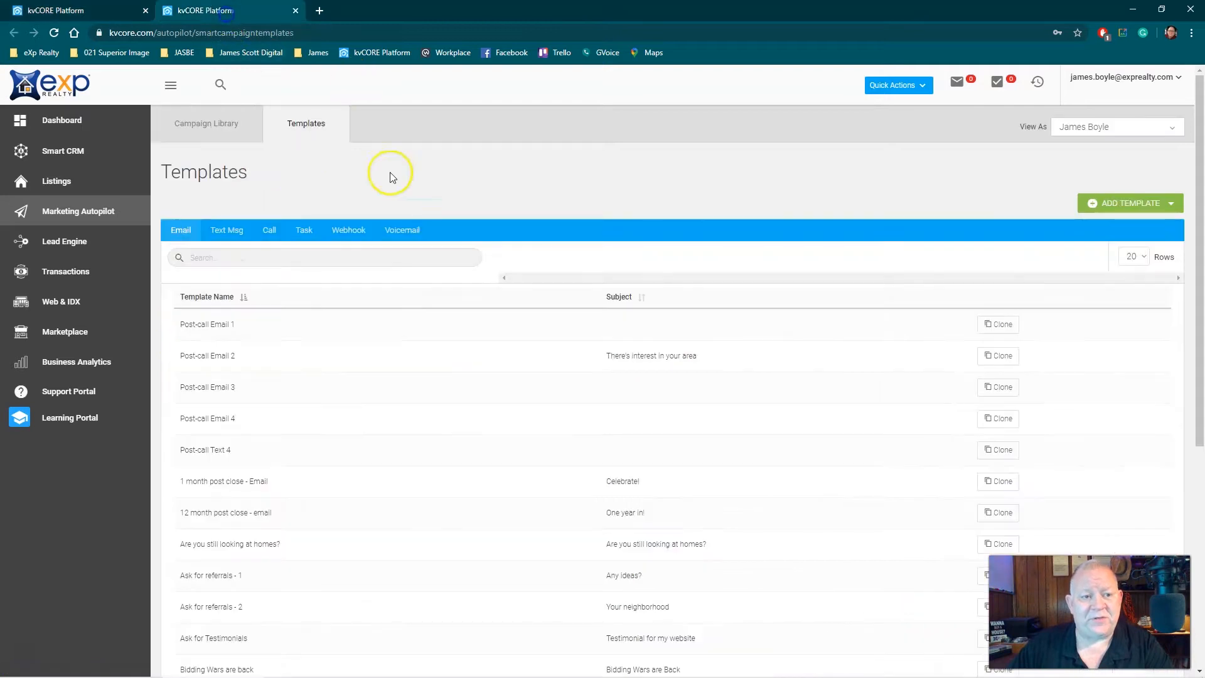
Look through the list of email templates
{"action": "scroll", "coordinate": [459, 386], "scroll_direction": "down", "scroll_amount": 3}
{"action": "scroll", "coordinate": [464, 393], "scroll_direction": "down", "scroll_amount": 2}
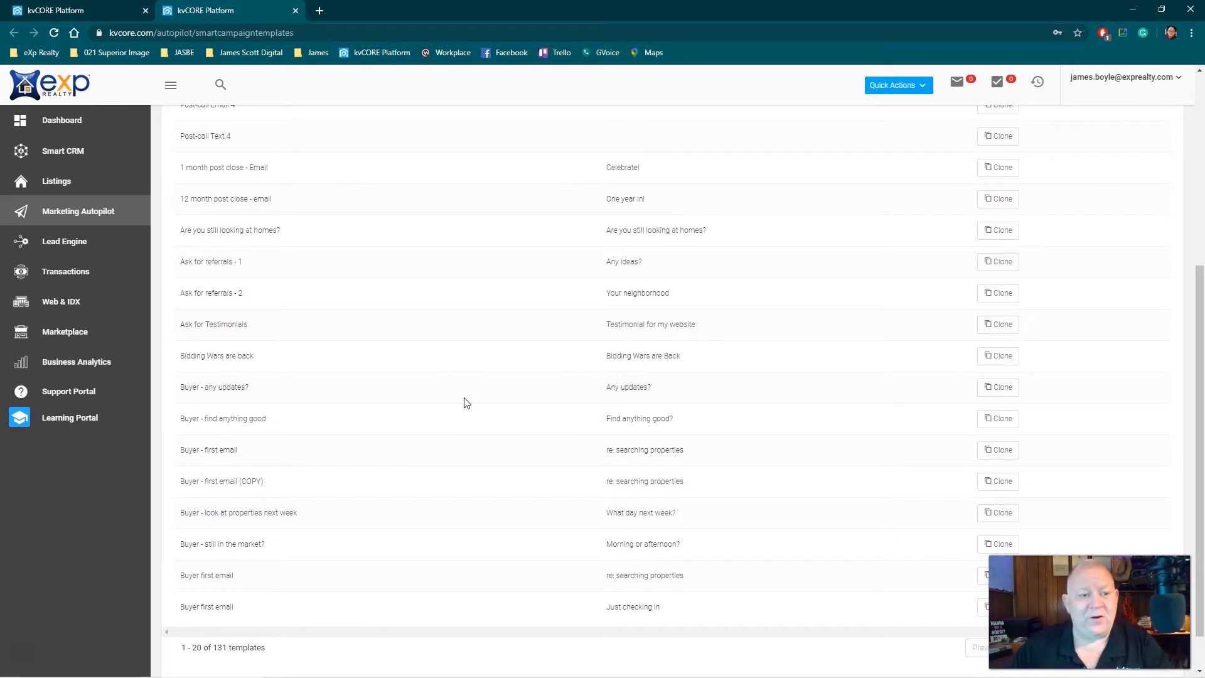
Return to the JSB_New_Lead_Buyer campaign, preview the minute-10 JSB_Call_Contact task, and close the preview
{"action": "left_click", "coordinate": [55, 12]}
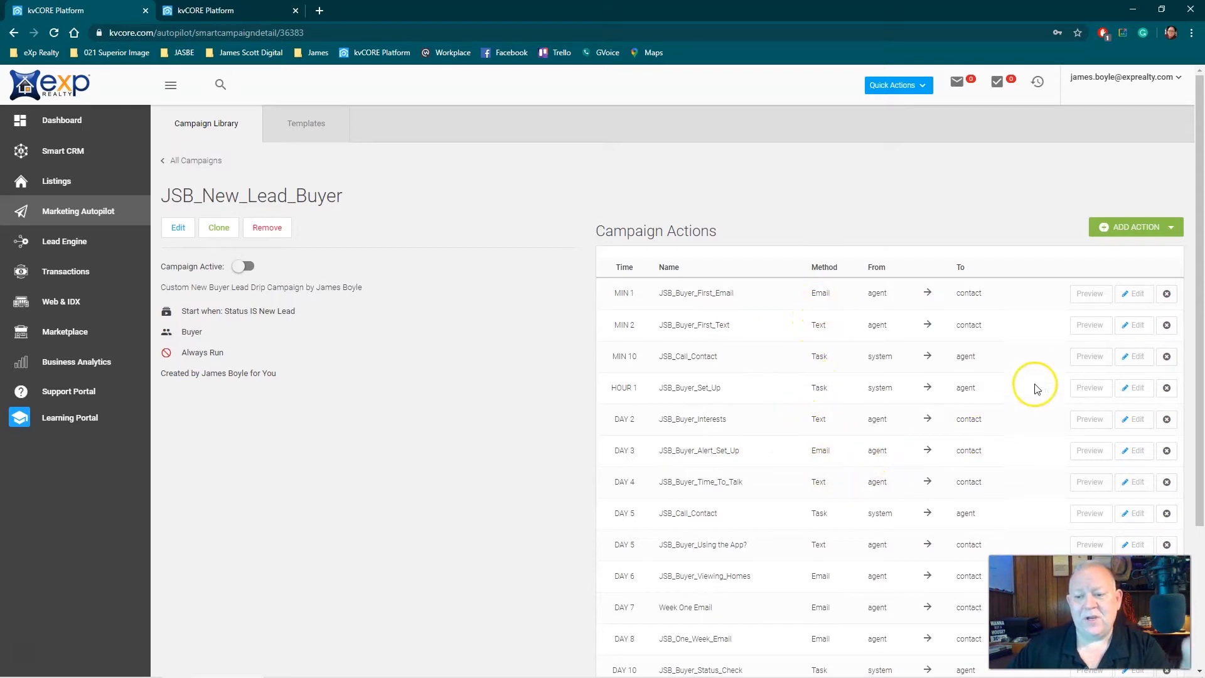
{"action": "left_click", "coordinate": [1091, 358]}
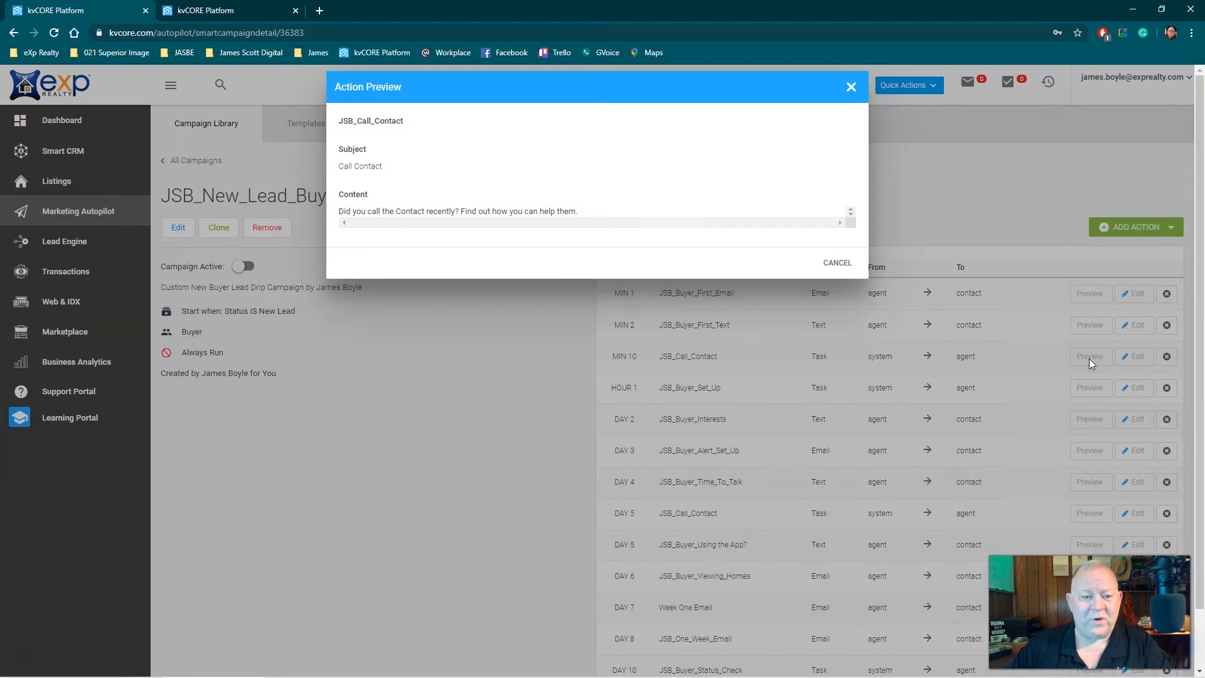
{"action": "left_click", "coordinate": [851, 87]}
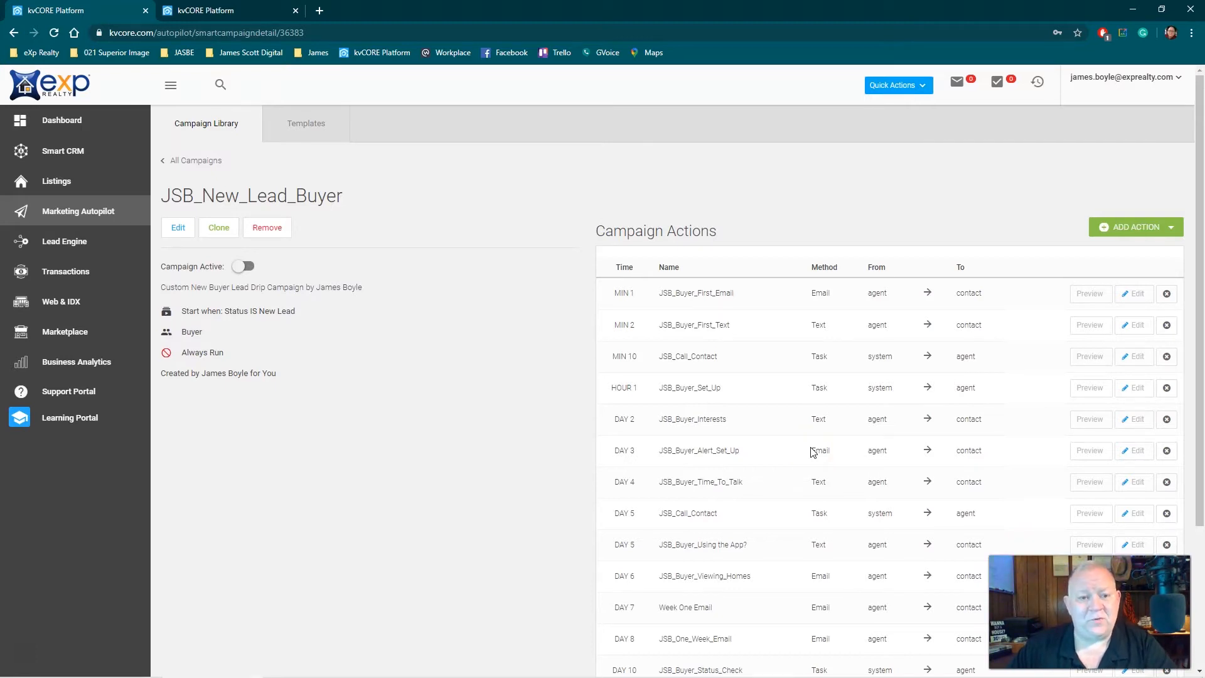
Return to the templates, open a blank email template form to view its fields, and close it without saving
{"action": "left_click", "coordinate": [239, 11]}
{"action": "scroll", "coordinate": [915, 335], "scroll_direction": "up", "scroll_amount": 5}
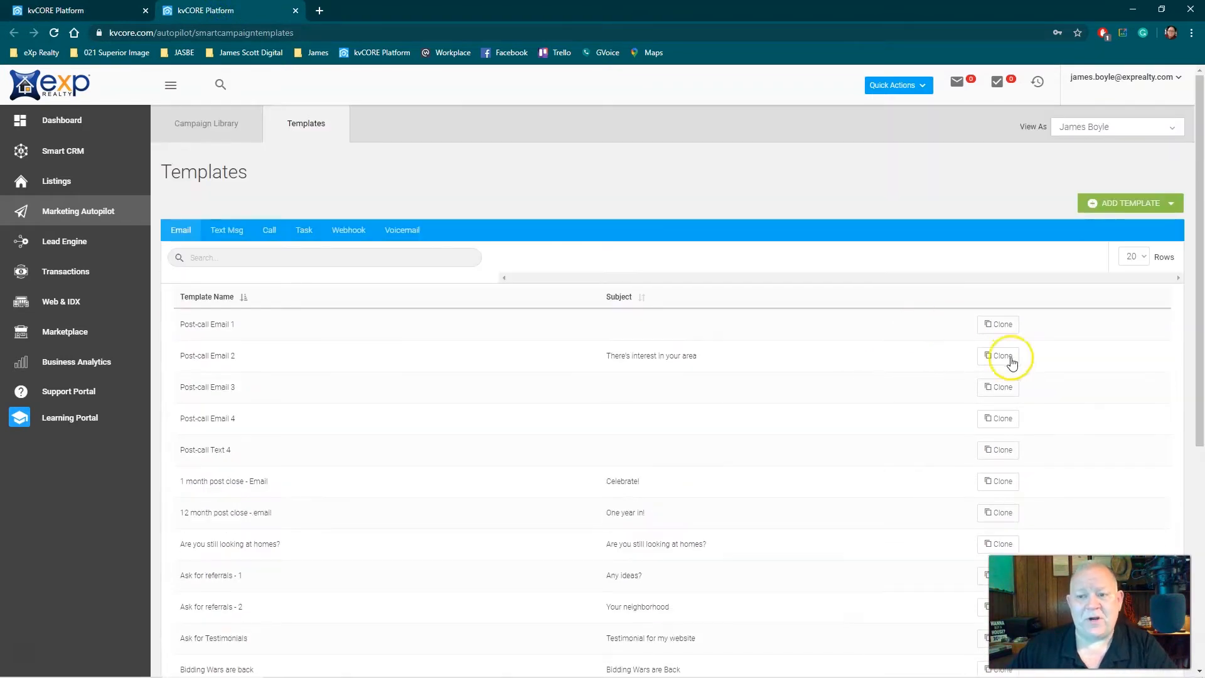
{"action": "left_click", "coordinate": [1103, 203]}
{"action": "left_click", "coordinate": [1110, 225]}
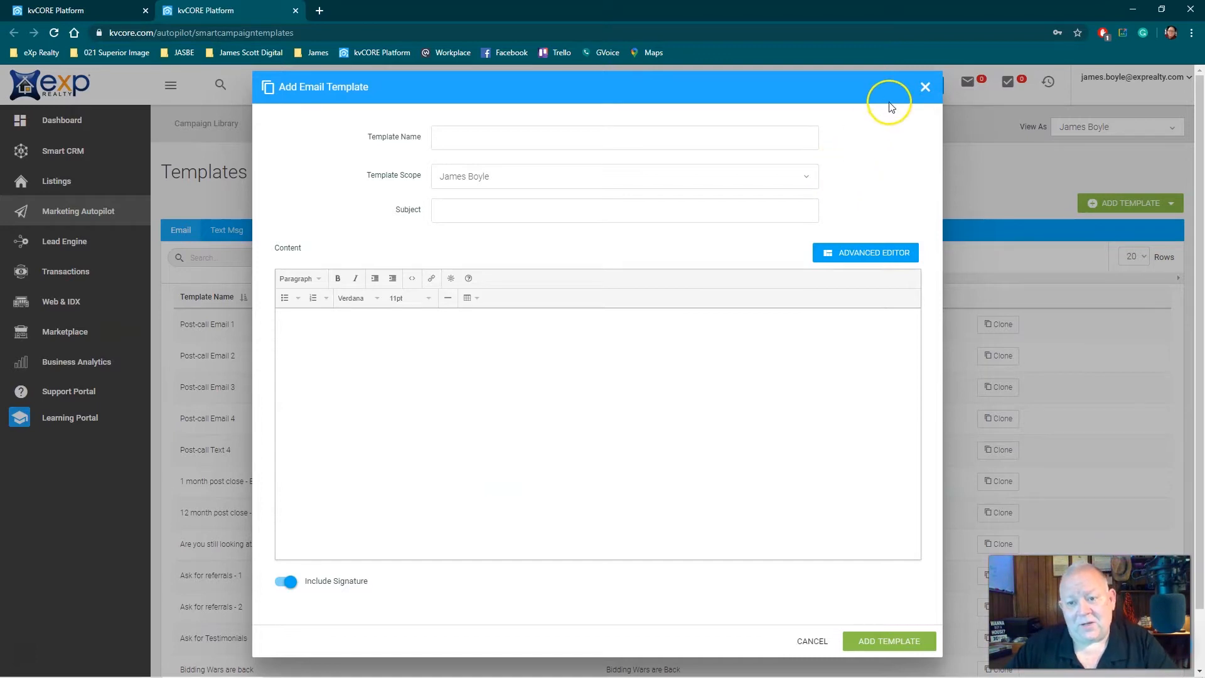
{"action": "left_click", "coordinate": [925, 87]}
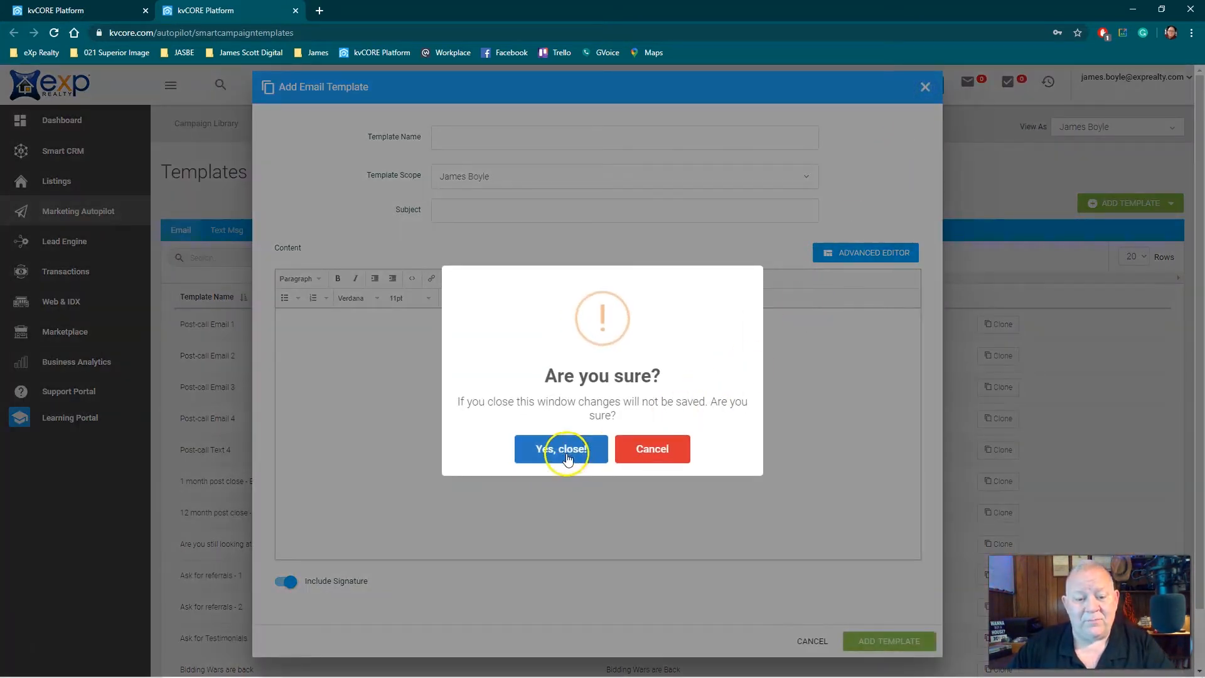
{"action": "left_click", "coordinate": [564, 450]}
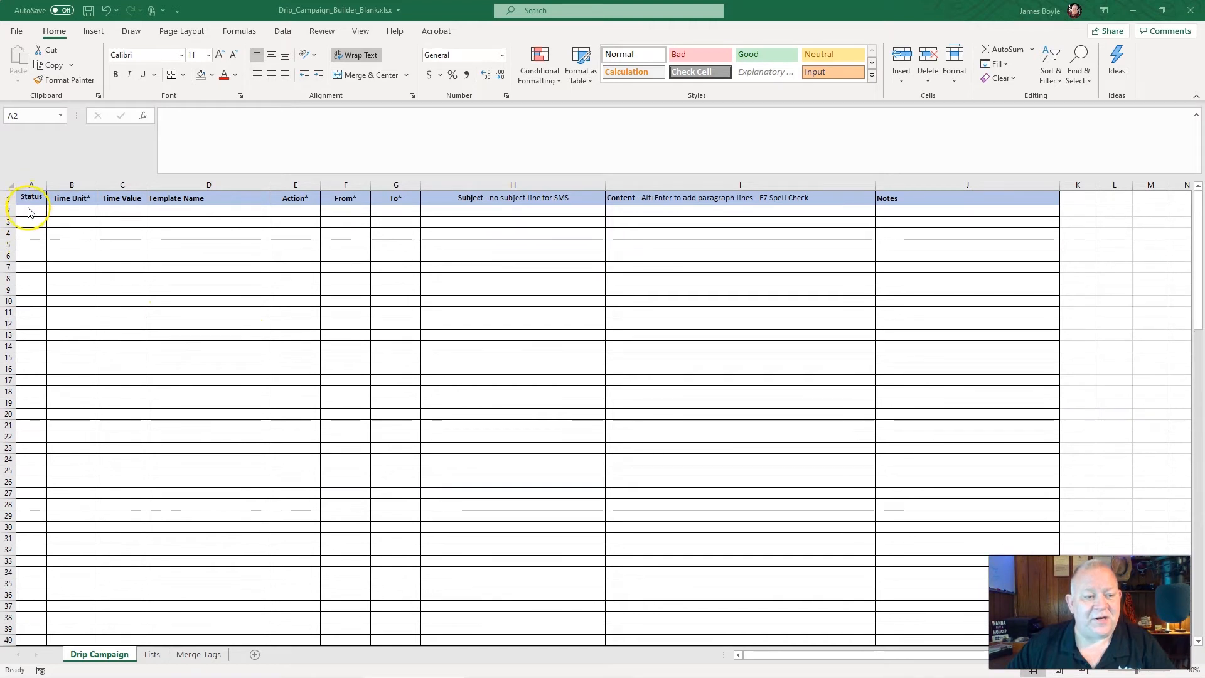
In the Drip_Campaign_Builder_Blank workbook in Excel, try yellow and green fills on Status cell A3, then reset it to no fill
{"action": "left_click", "coordinate": [29, 223]}
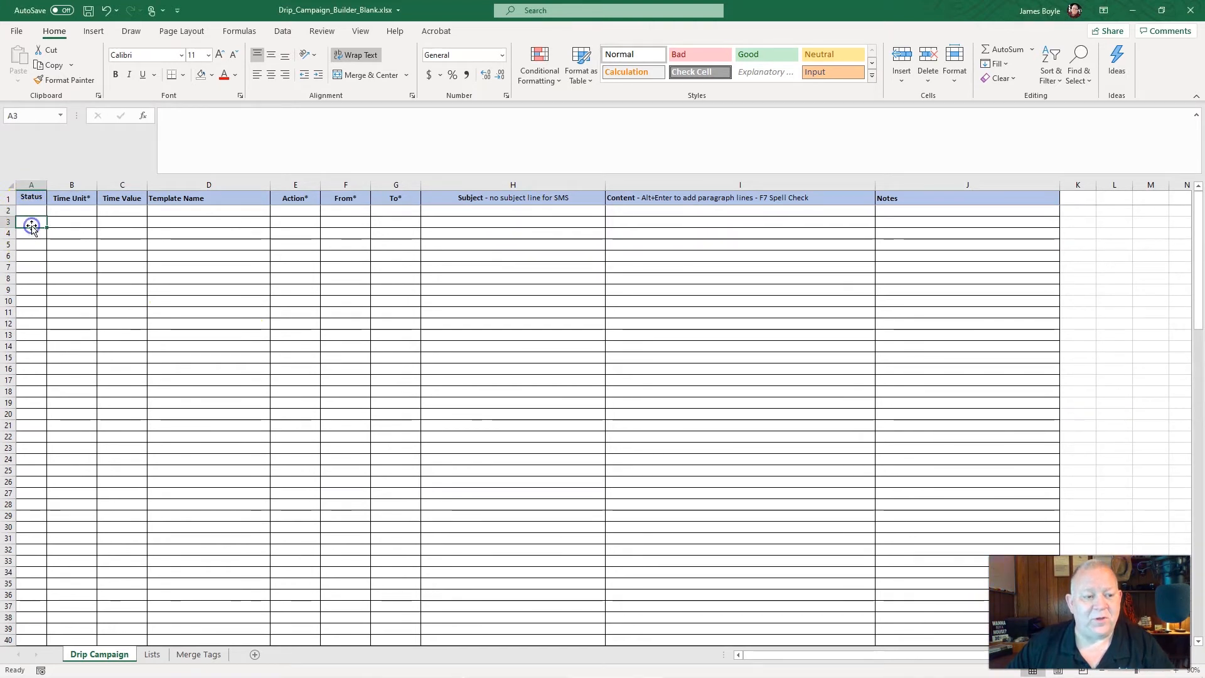
{"action": "left_click", "coordinate": [211, 76]}
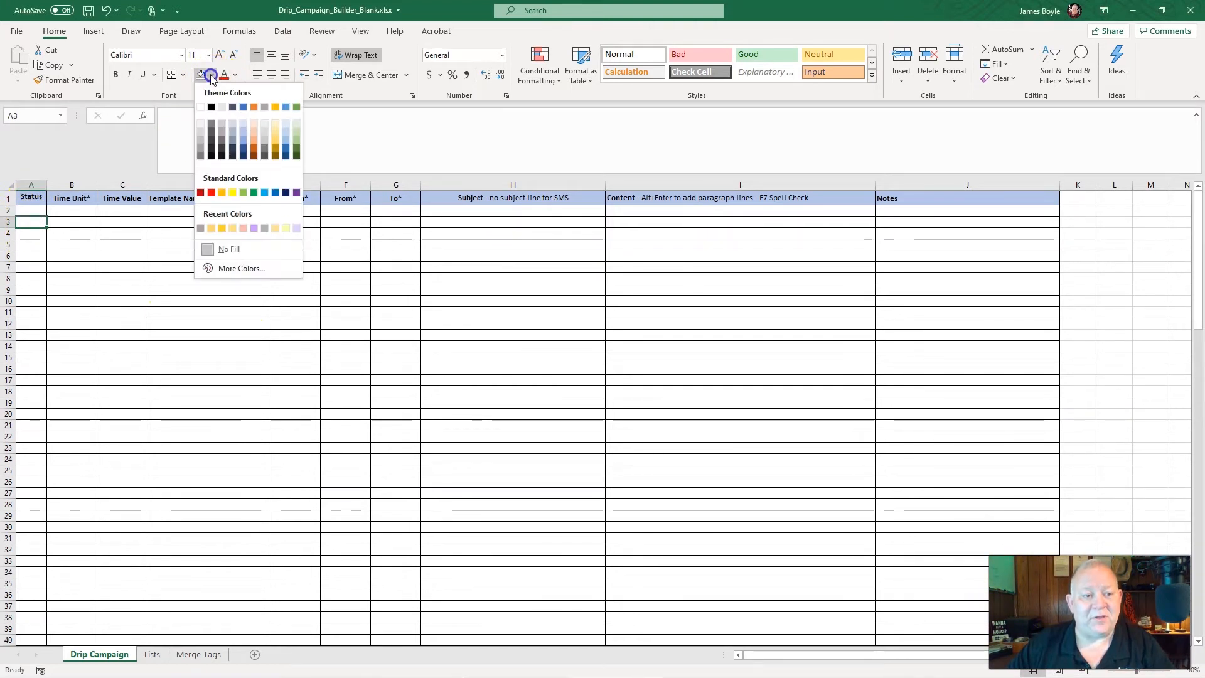
{"action": "left_click", "coordinate": [232, 191]}
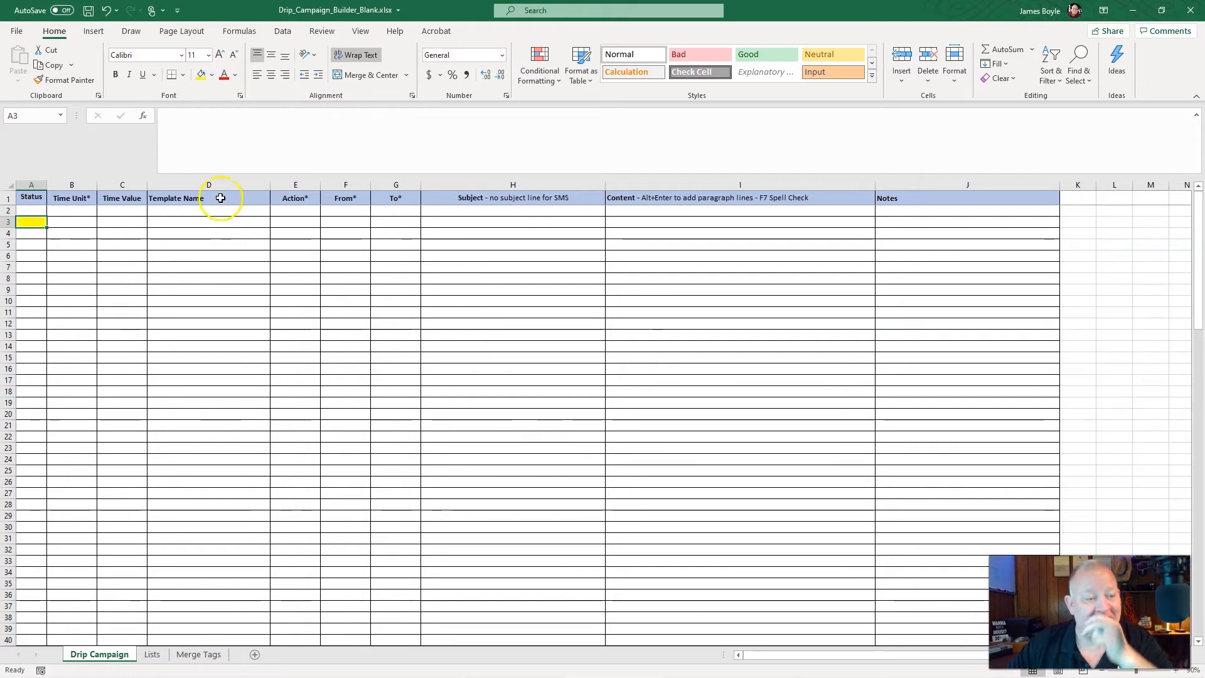
{"action": "left_click", "coordinate": [211, 75]}
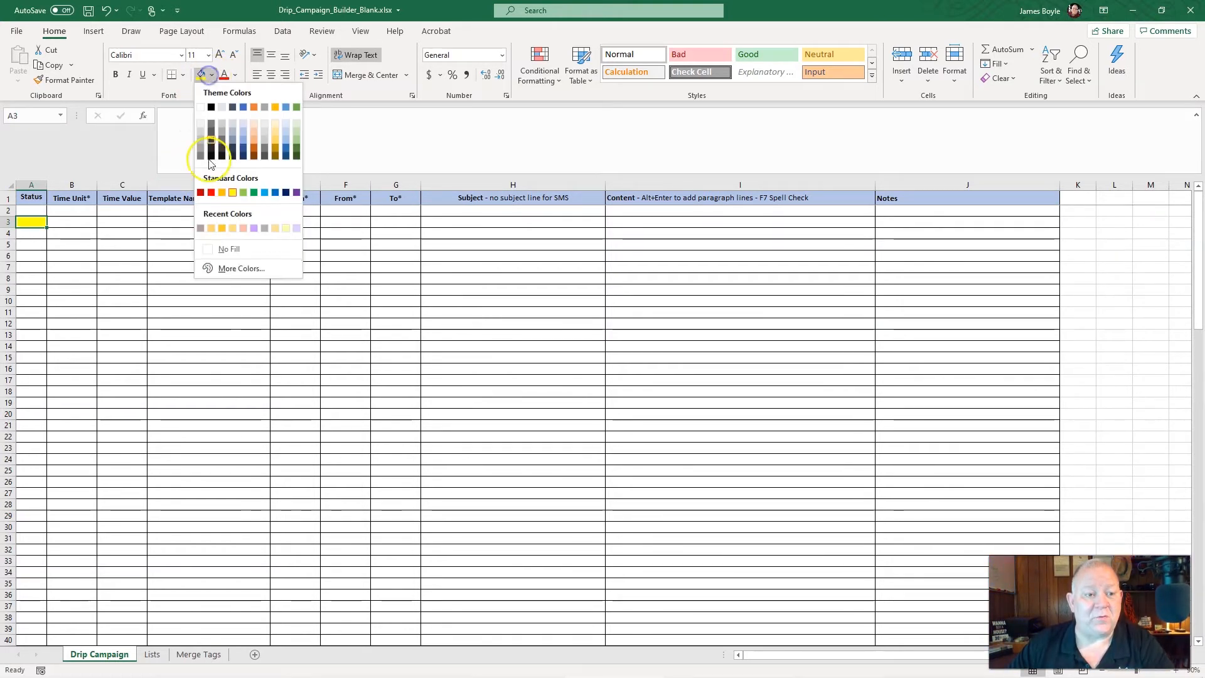
{"action": "left_click", "coordinate": [253, 193]}
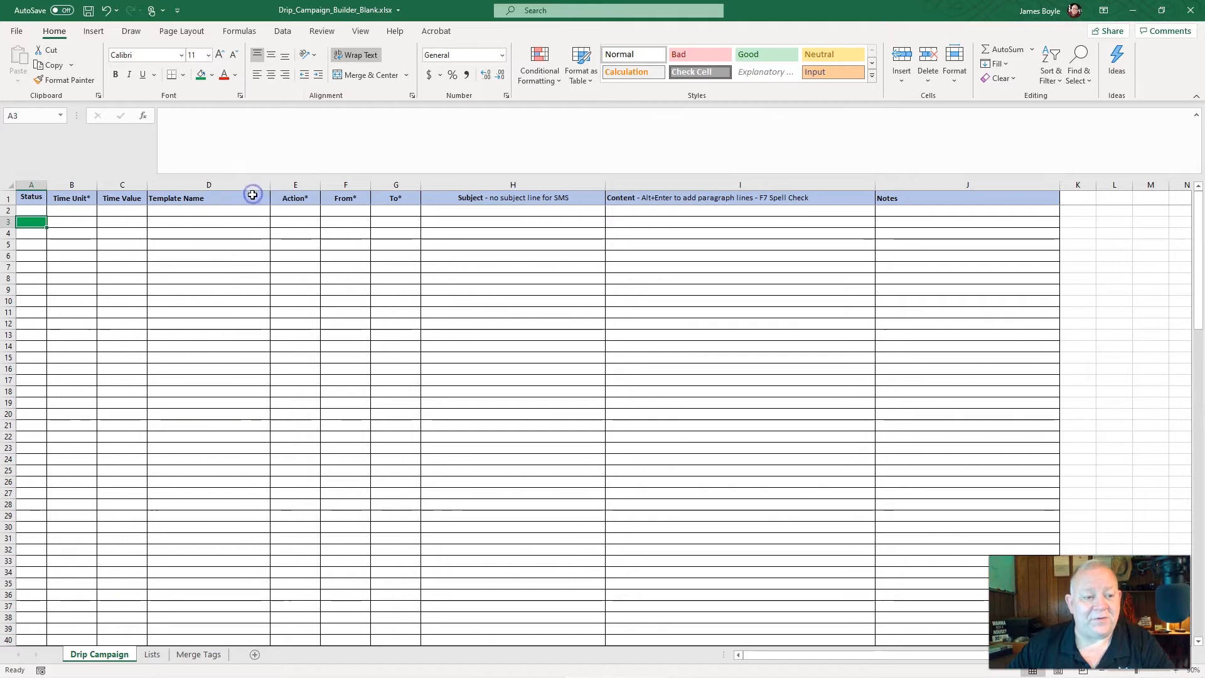
{"action": "left_click", "coordinate": [211, 76]}
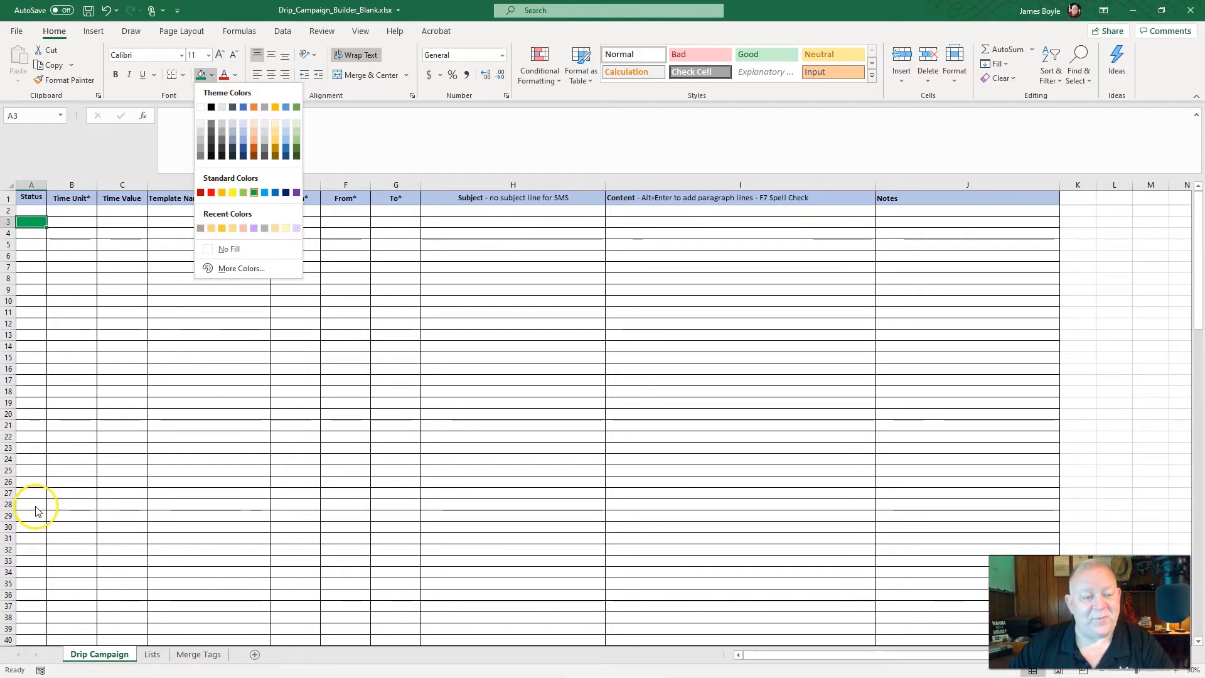
{"action": "left_click", "coordinate": [233, 194]}
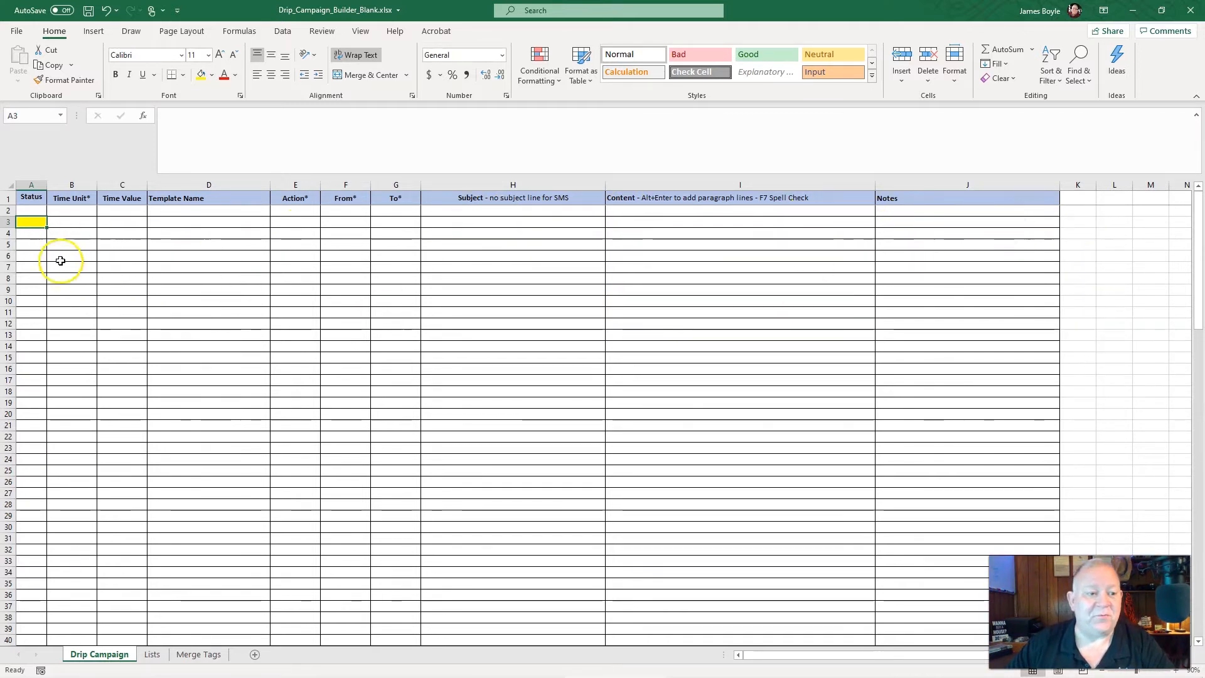
{"action": "left_click", "coordinate": [212, 75]}
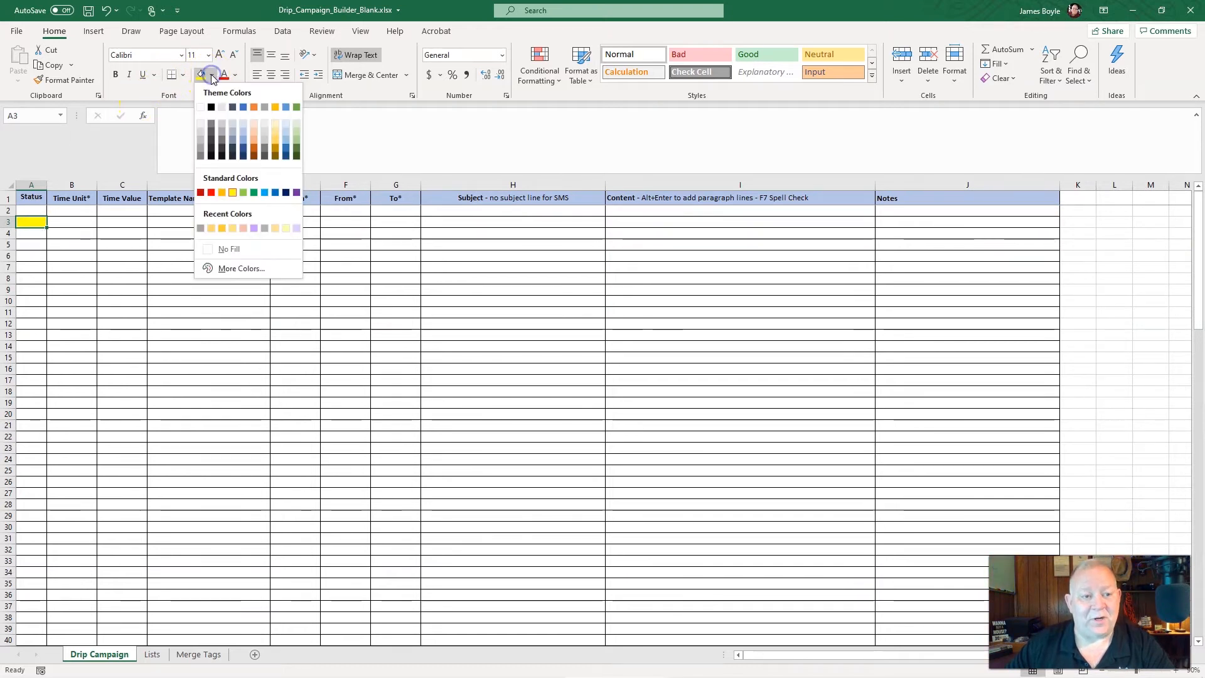
{"action": "left_click", "coordinate": [237, 251]}
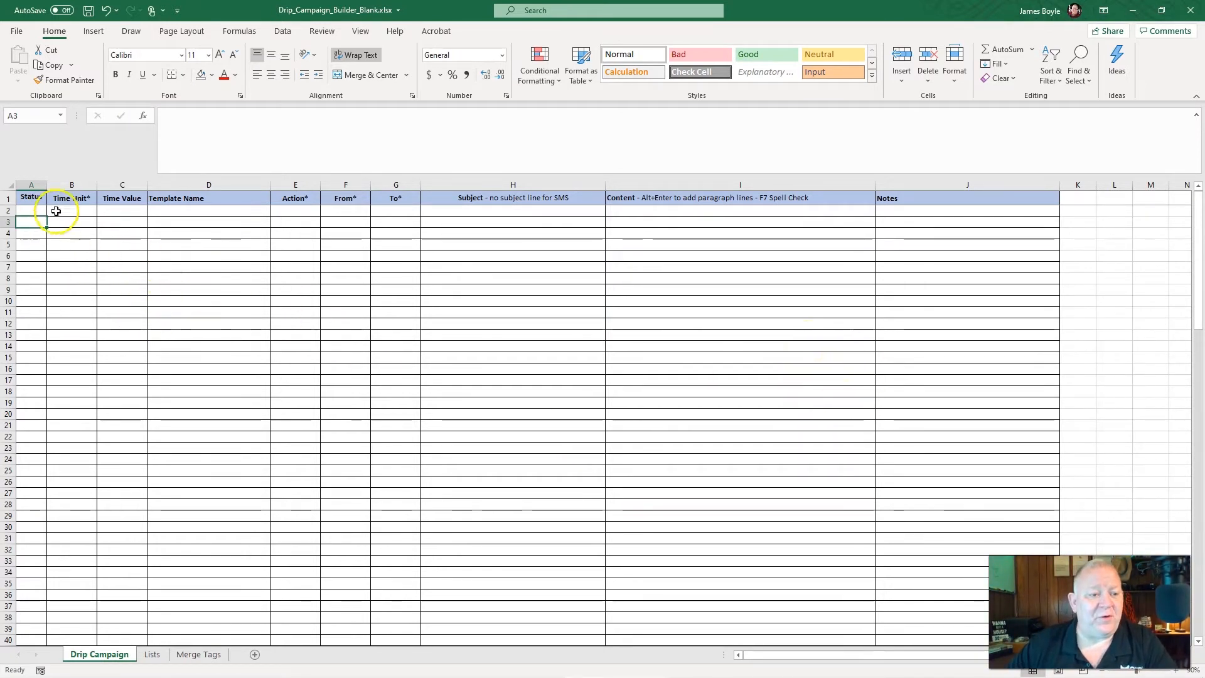
Set the Time Unit in row 2 of the Drip Campaign sheet to Immediately
{"action": "left_click", "coordinate": [76, 214]}
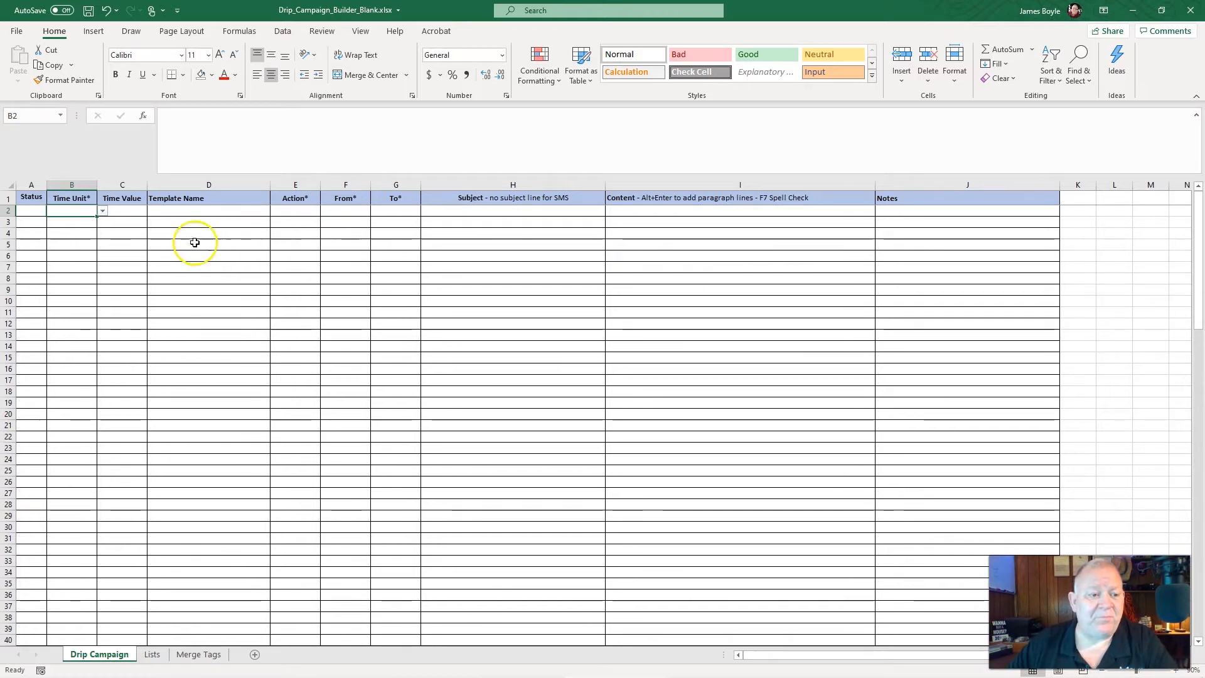
{"action": "left_click", "coordinate": [103, 214]}
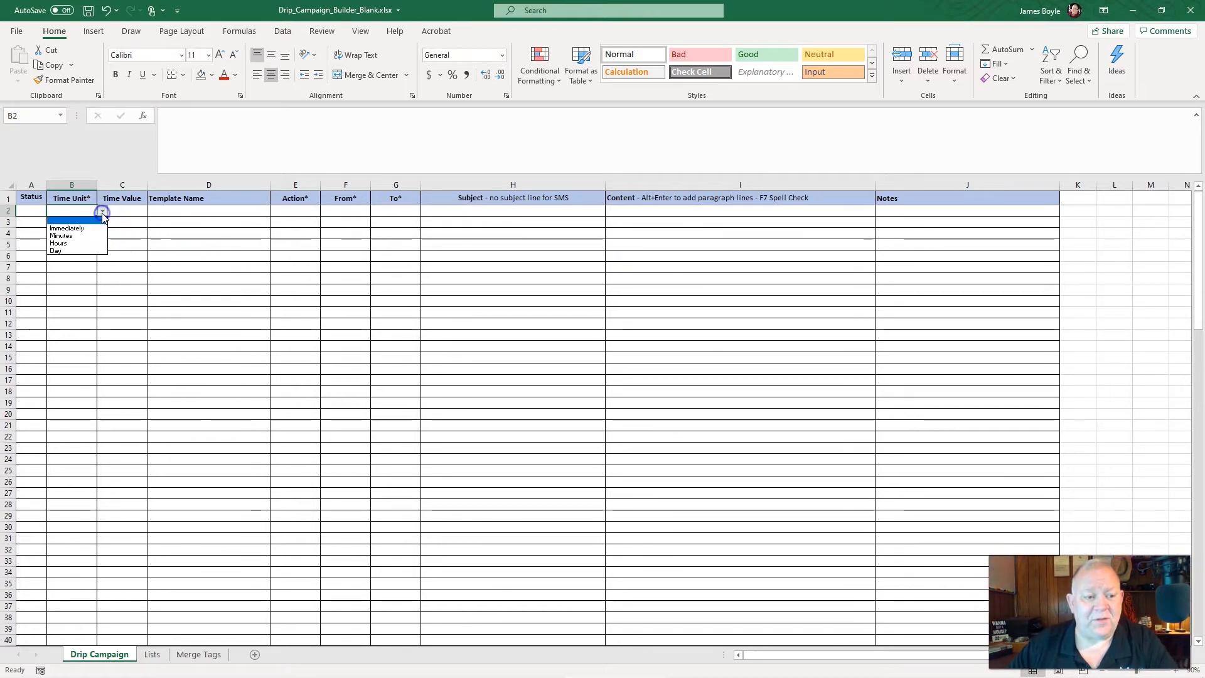
{"action": "left_click", "coordinate": [80, 229]}
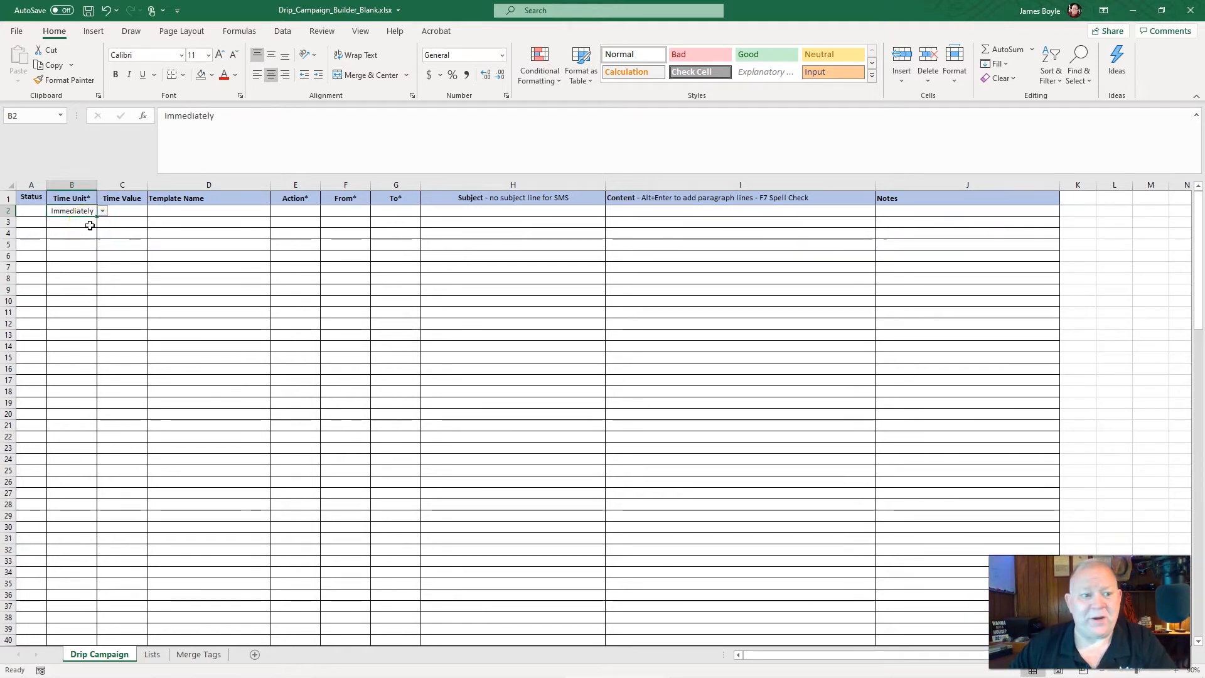
Leave the Time Value in row 2 blank and enter "New Lead Buyer Call" as the template name
{"action": "left_click", "coordinate": [135, 213]}
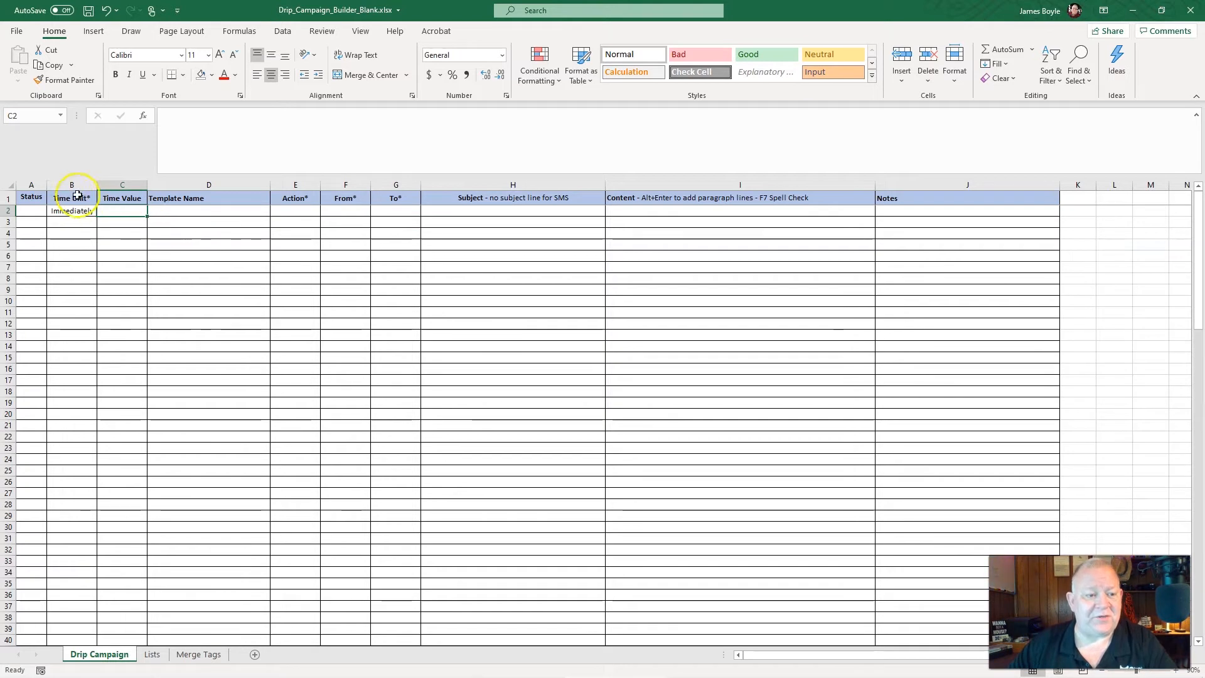
{"action": "left_click", "coordinate": [169, 213]}
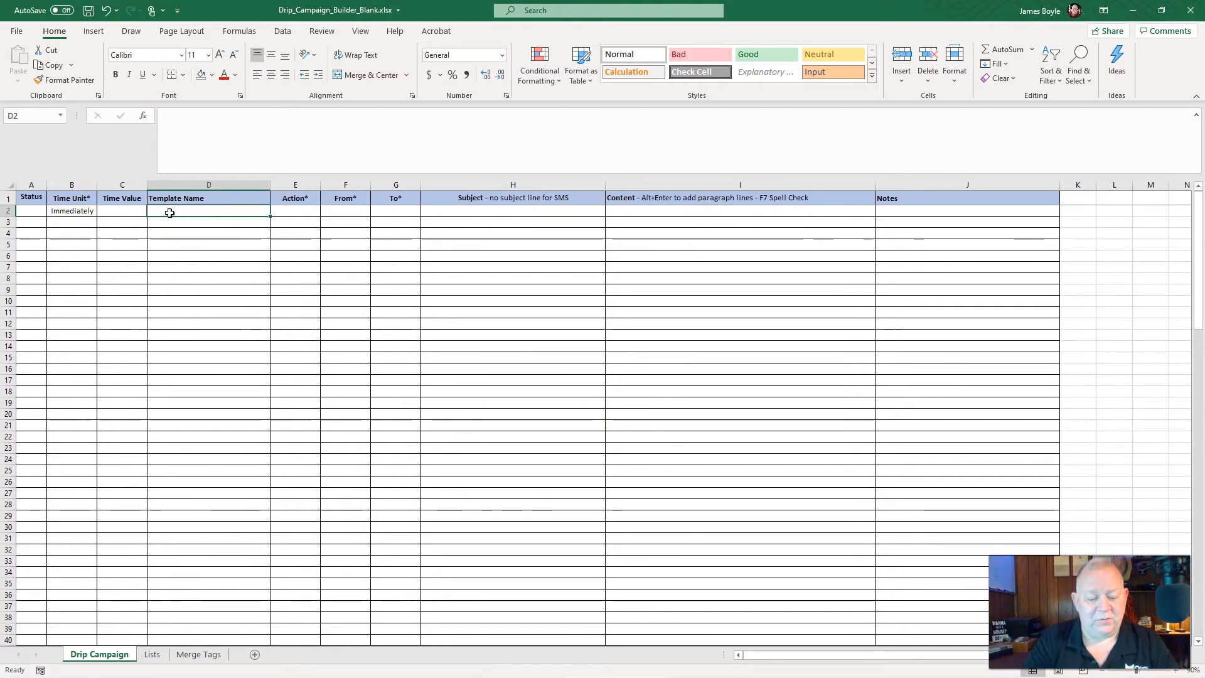
{"action": "type", "text": "New Lw"}
{"action": "key", "text": "BackSpace"}
{"action": "type", "text": "ead Buyer Call"}
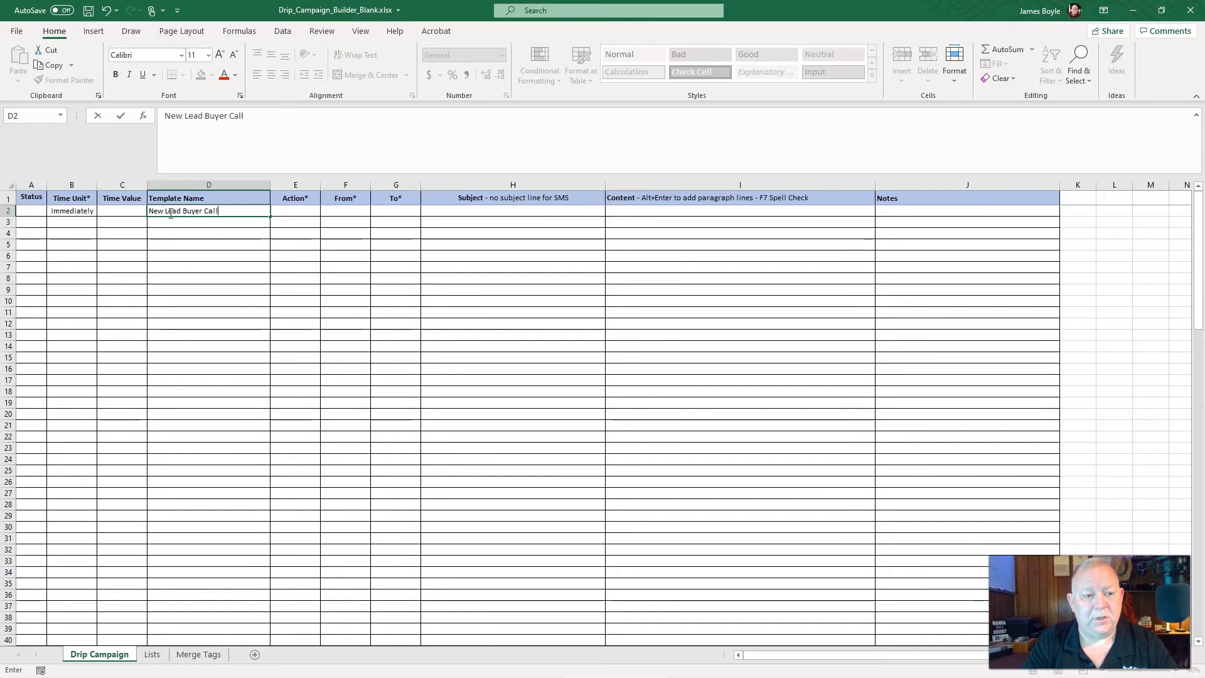
{"action": "key", "text": "Tab"}
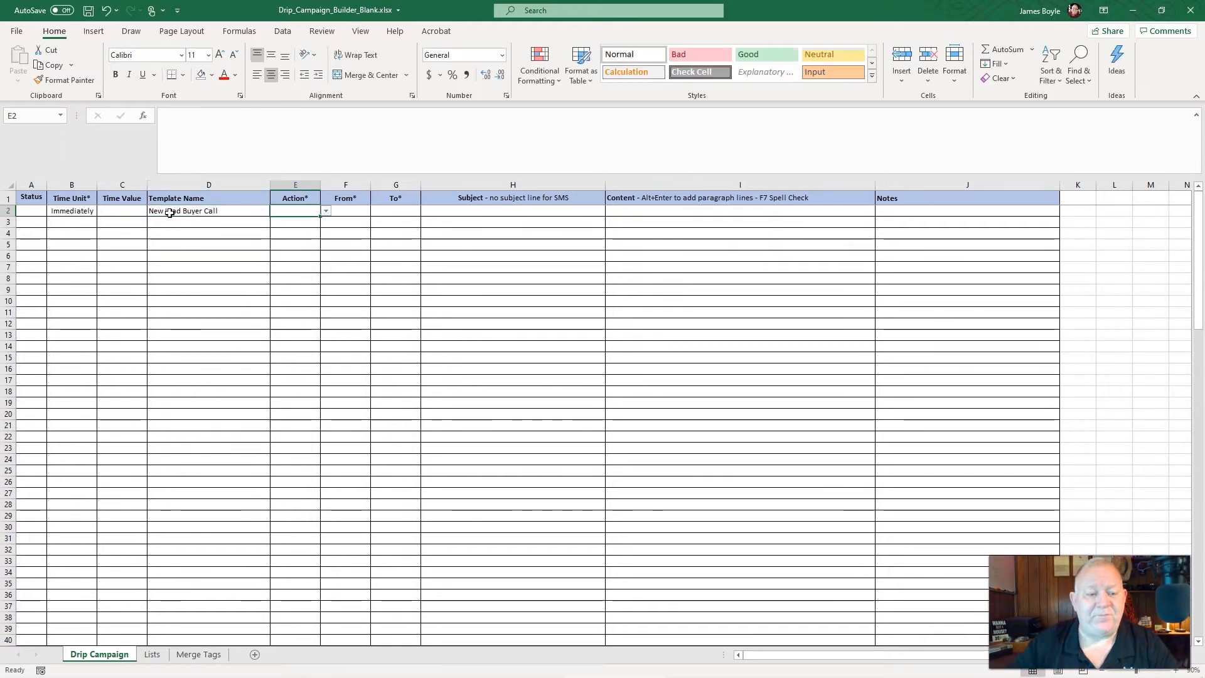
Set row 2's Action to Task, its From value to System, and its To value to Agent
{"action": "left_click", "coordinate": [326, 211]}
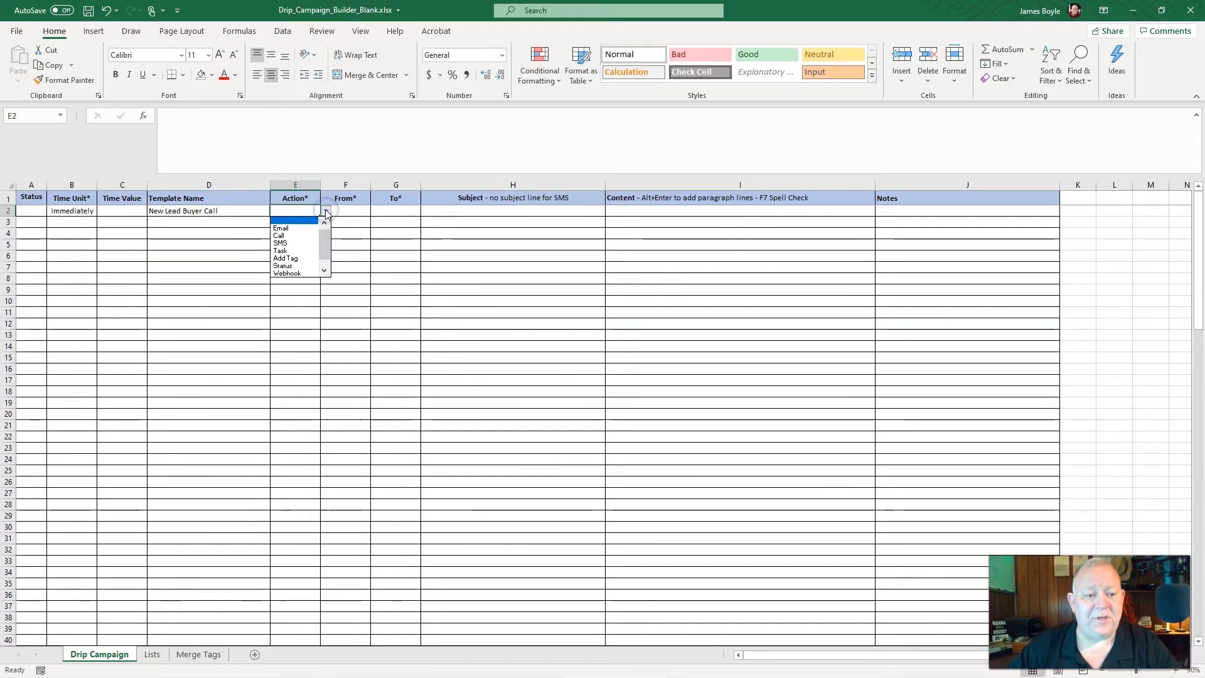
{"action": "left_click", "coordinate": [281, 251]}
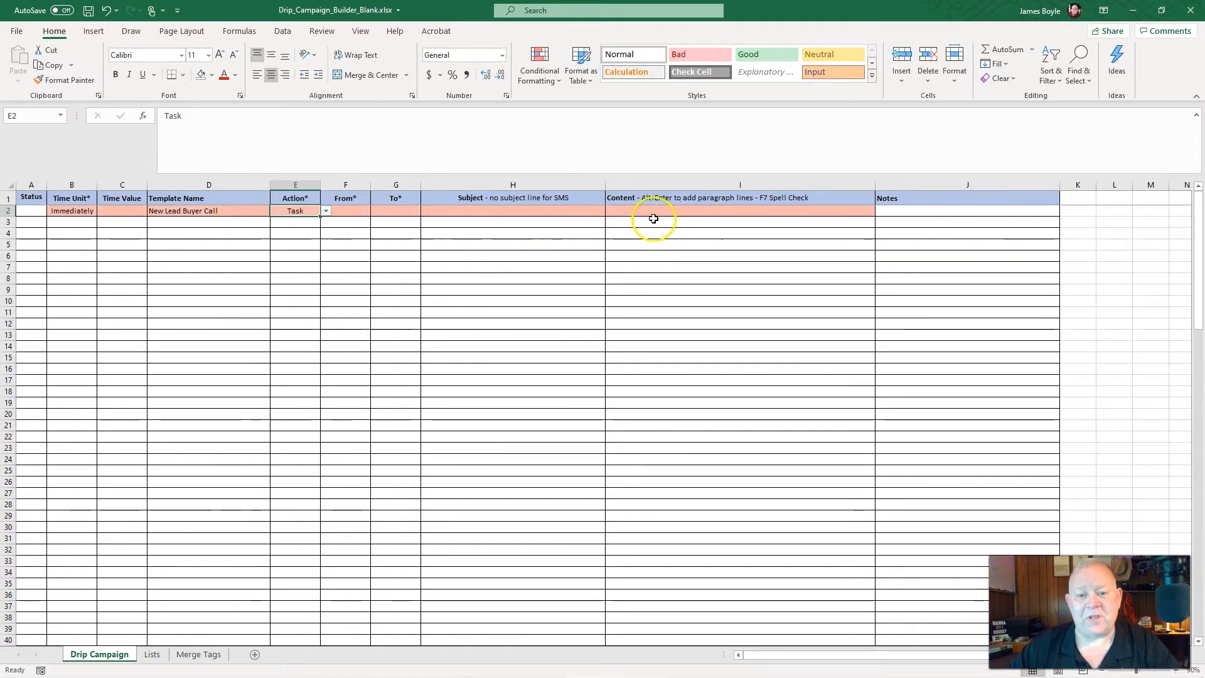
{"action": "left_click", "coordinate": [352, 211]}
{"action": "left_click", "coordinate": [377, 215]}
{"action": "left_click", "coordinate": [343, 239]}
{"action": "left_click", "coordinate": [400, 215]}
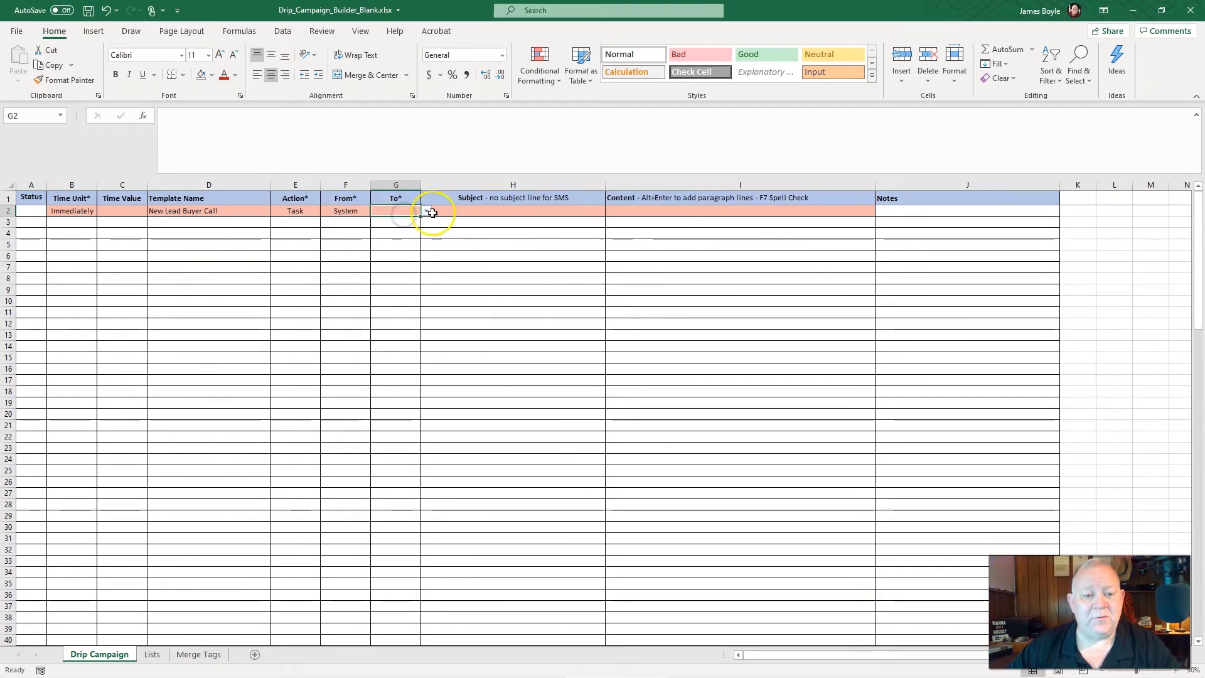
{"action": "left_click", "coordinate": [432, 213]}
{"action": "left_click", "coordinate": [400, 241]}
{"action": "left_click", "coordinate": [427, 211]}
{"action": "left_click", "coordinate": [394, 238]}
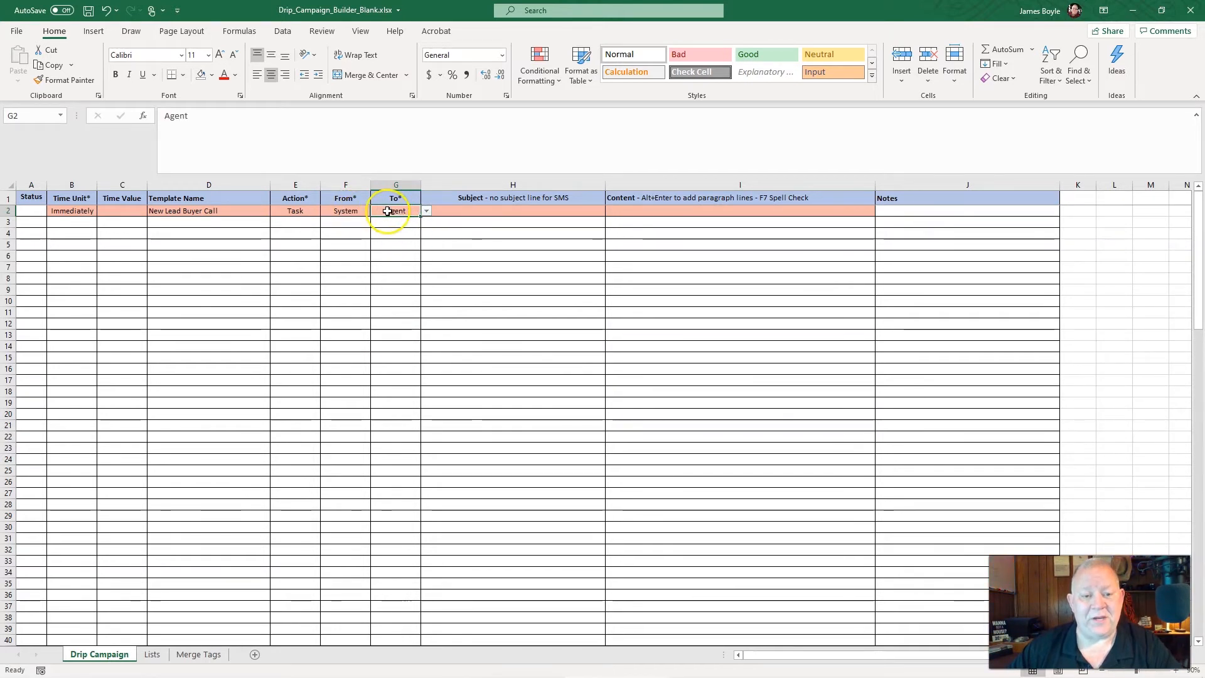
Leave row 2's Subject blank and paste the three-line "Initial Call with New Lead Buyer - Introduction / Data Gathering" text copied from another window as its Content
{"action": "left_click", "coordinate": [459, 212]}
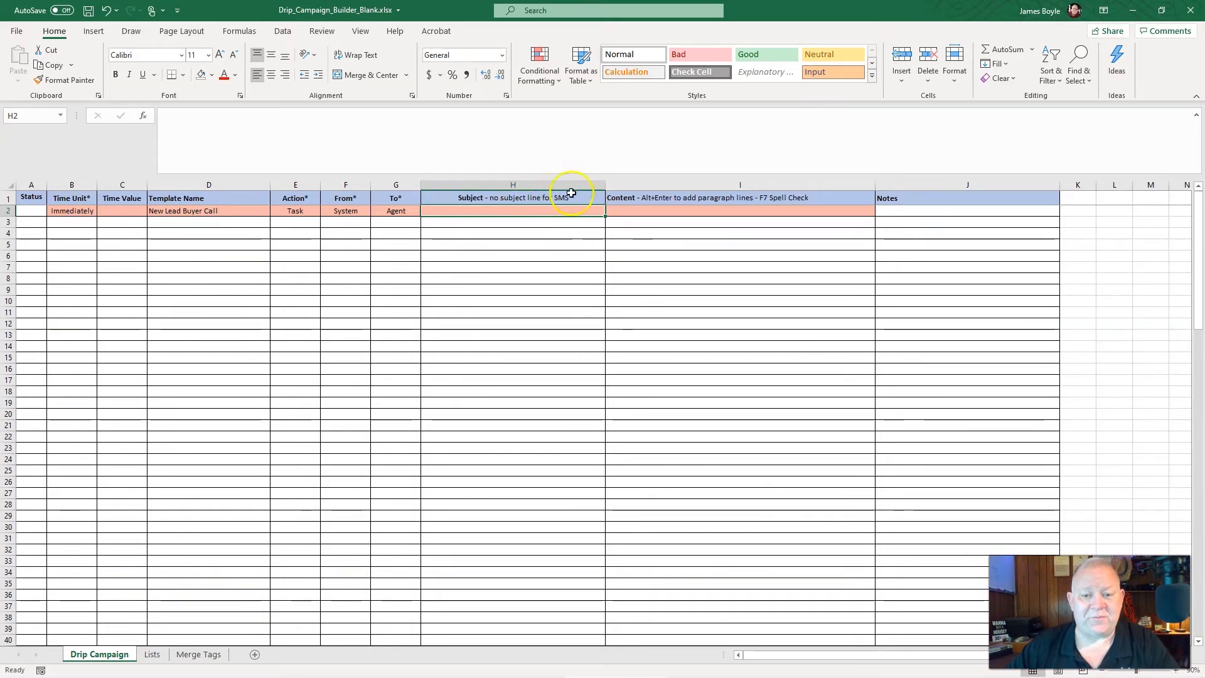
{"action": "left_click", "coordinate": [662, 213]}
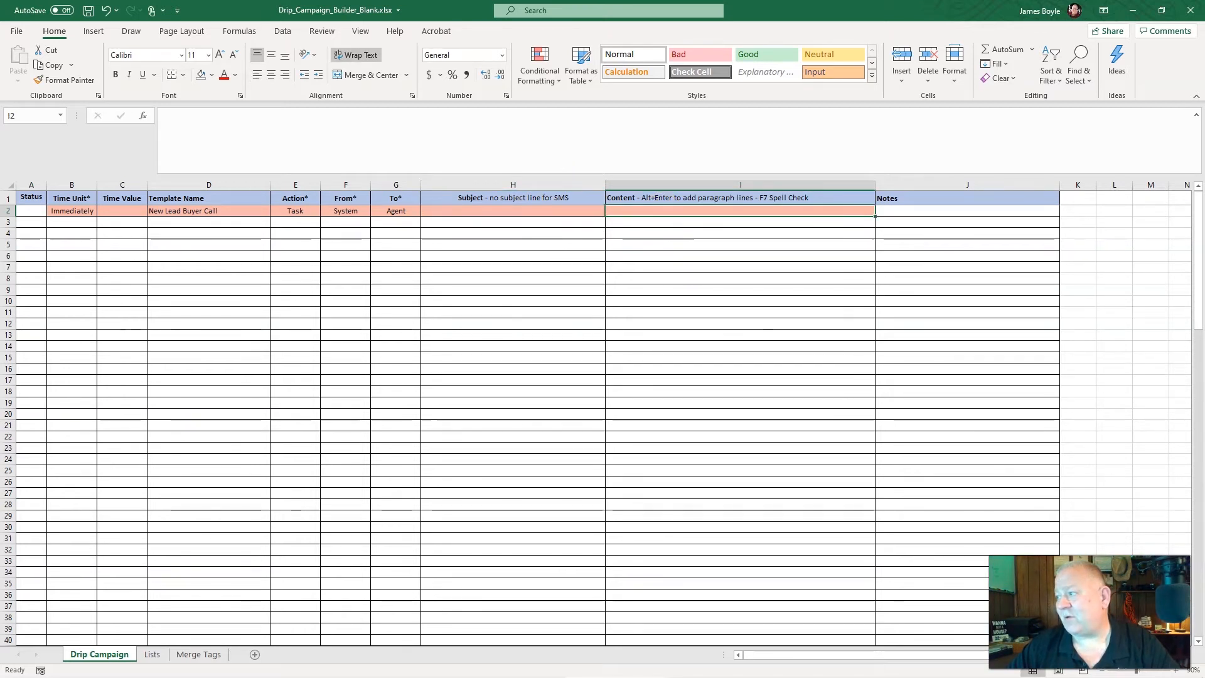
{"action": "key", "text": "alt+Tab"}
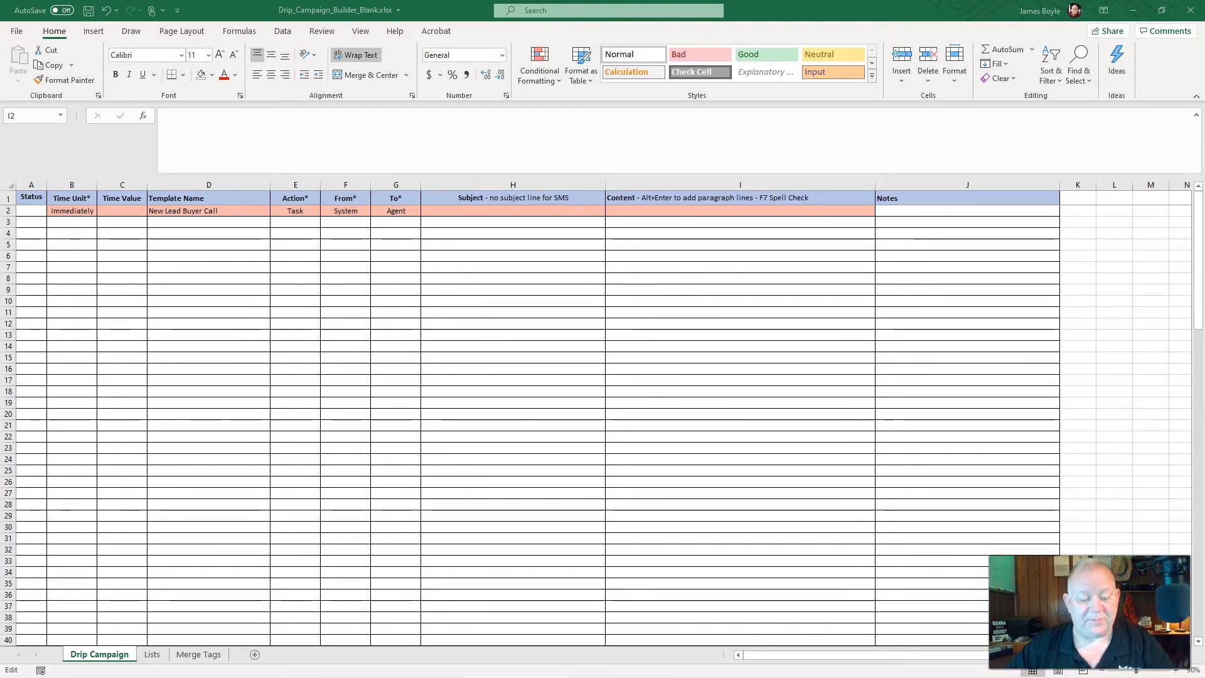
{"action": "left_click", "coordinate": [618, 209]}
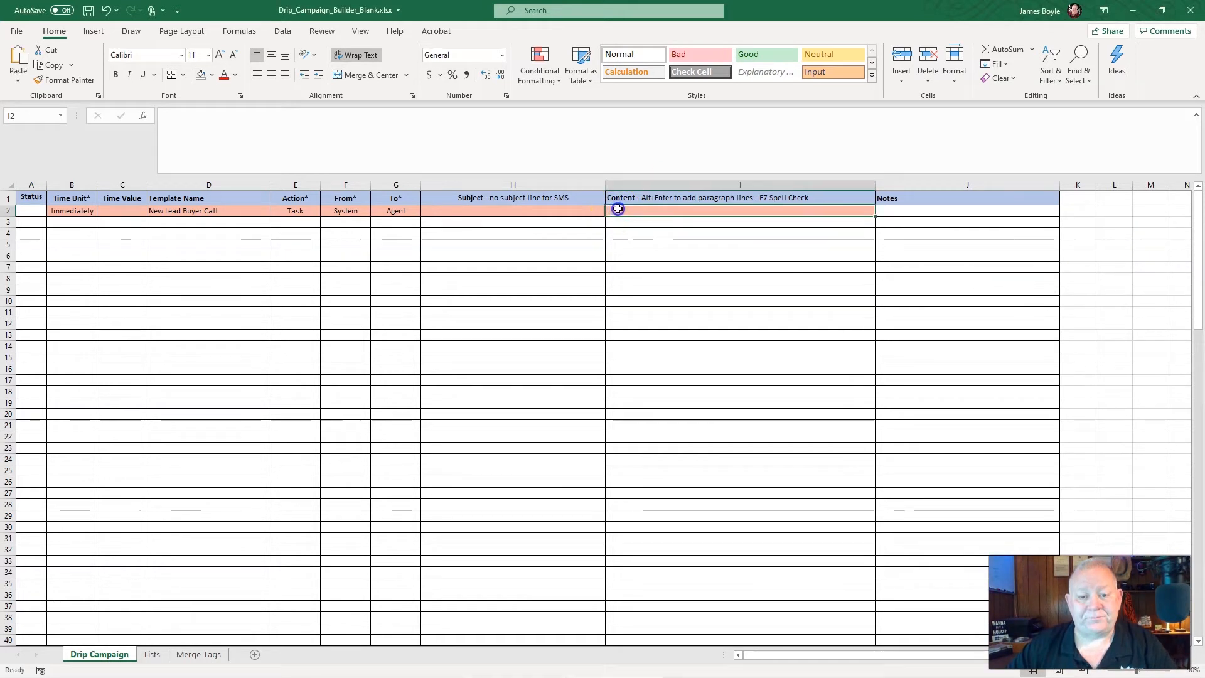
{"action": "left_click", "coordinate": [376, 117]}
{"action": "type", "text": "Initial Call with New Lead Buyer - Introduction / Data Gathering See \"How-To Pre-Qualfy Buyer\" Page 170 - Politically Incorrect Real Estate Agent Handbook"}
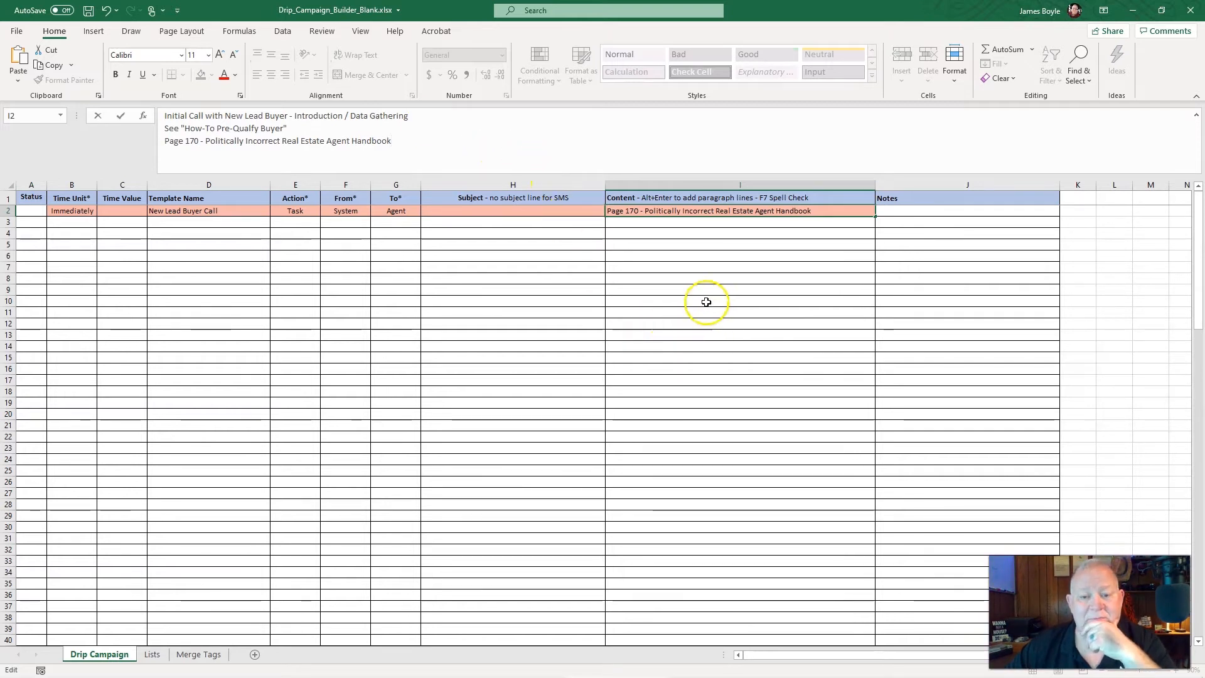
{"action": "left_click", "coordinate": [912, 214]}
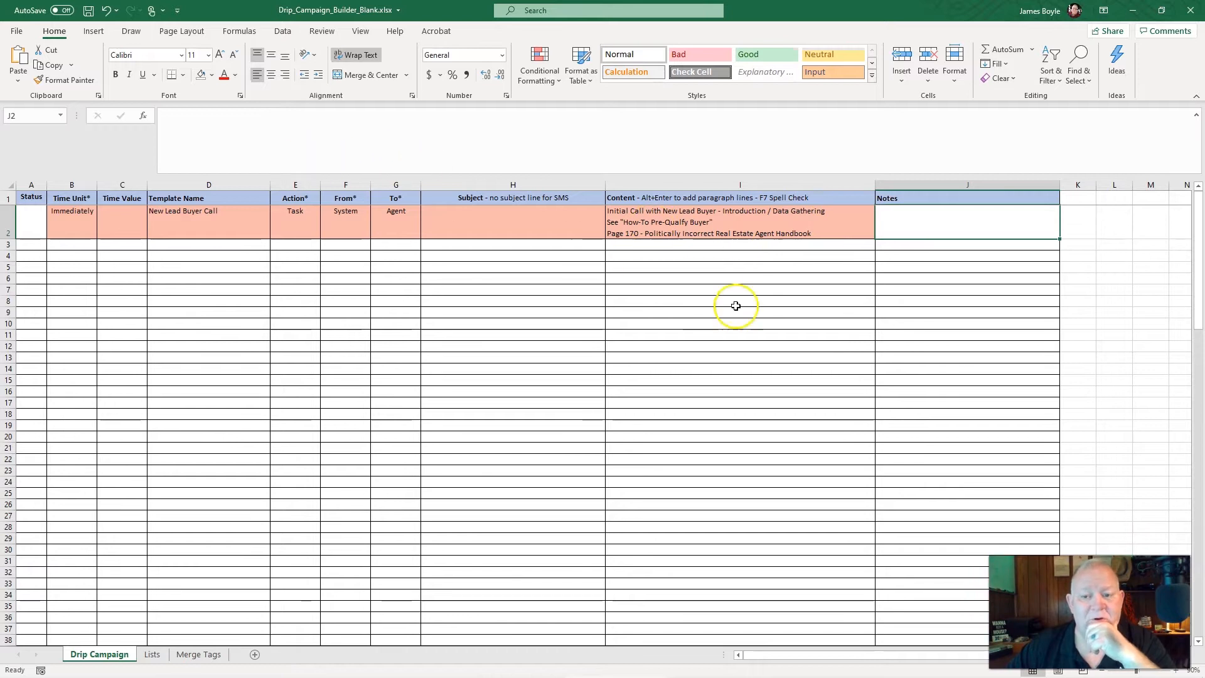
Enter the greeting word "Hello" in row 3's Content cell
{"action": "left_click", "coordinate": [631, 247]}
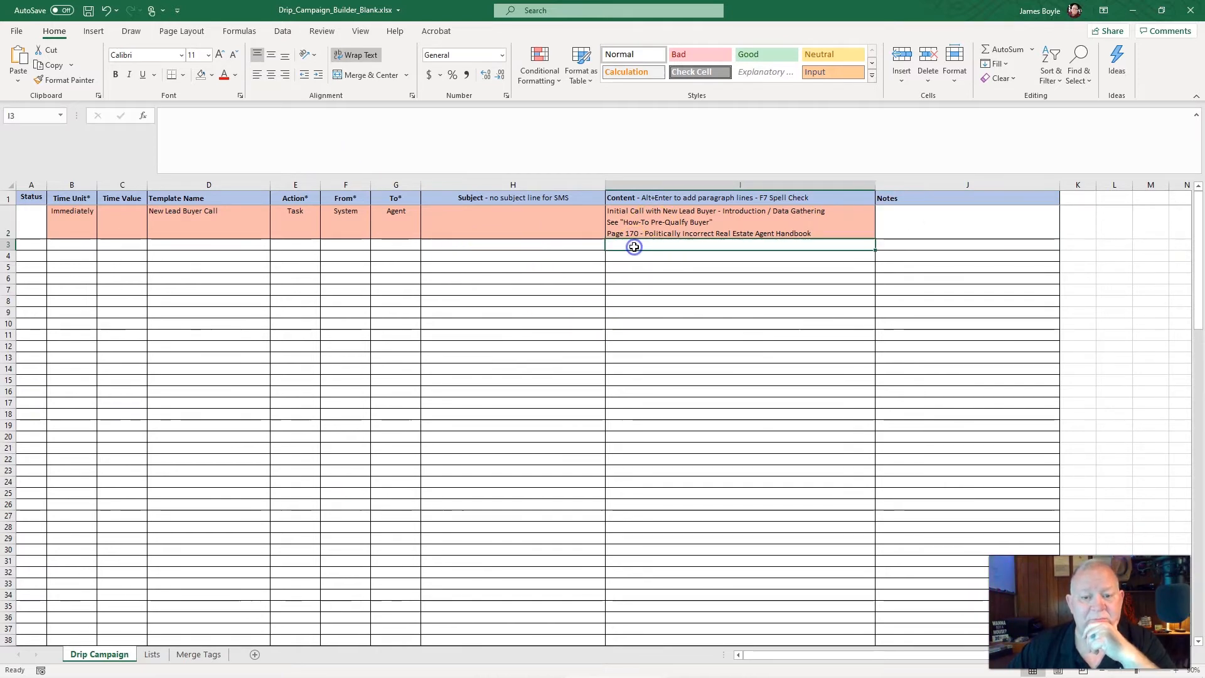
{"action": "left_click", "coordinate": [231, 131]}
{"action": "type", "text": "Helo"}
{"action": "key", "text": "BackSpace"}
{"action": "type", "text": "lo"}
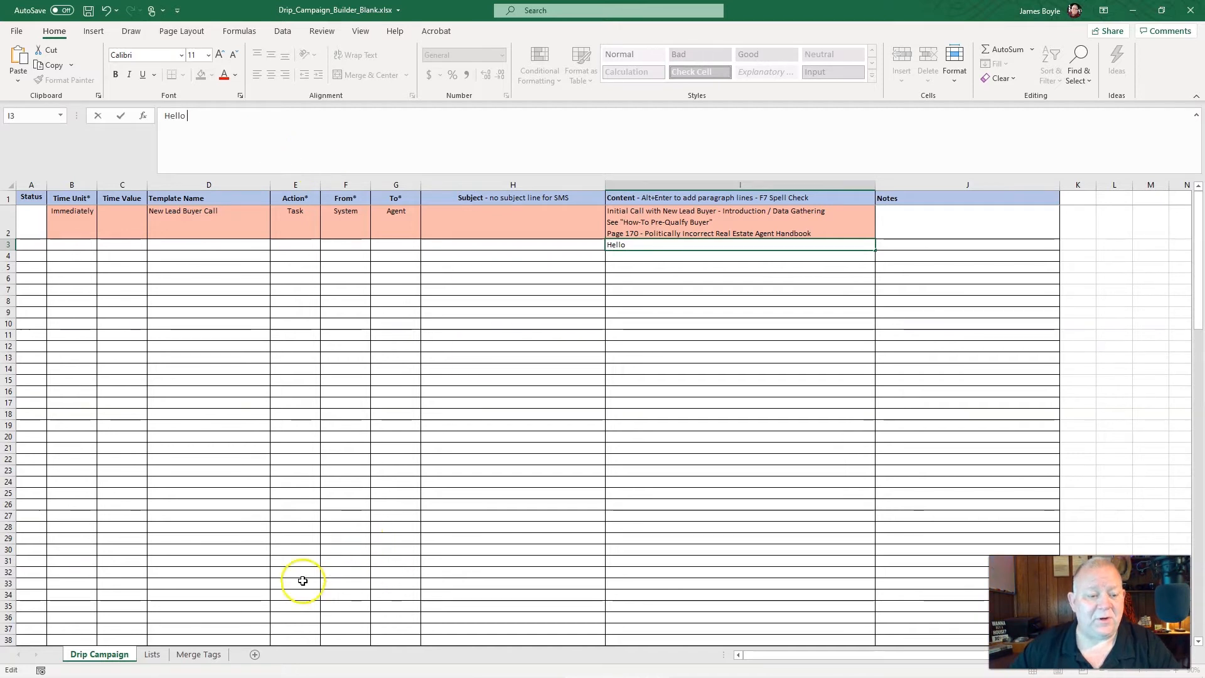
Copy the lead's {first_name} merge tag from the Merge Tags sheet into row 3's Content after "Hello", followed by a comma
{"action": "left_click", "coordinate": [197, 656]}
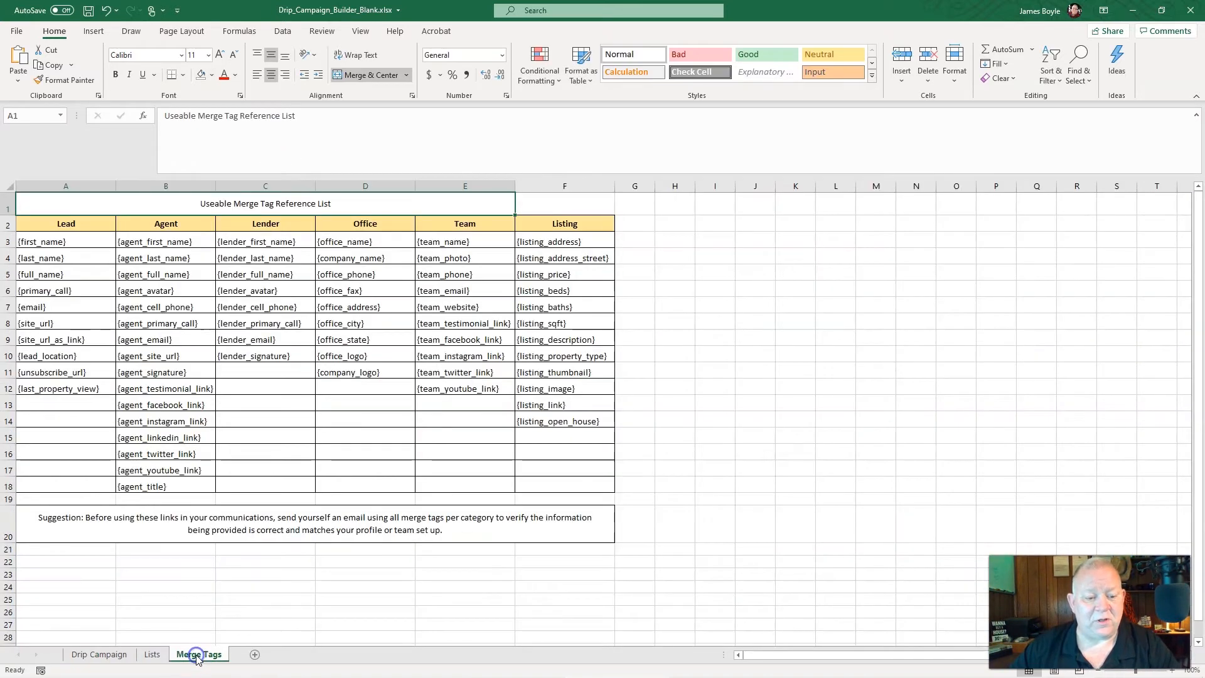
{"action": "left_click", "coordinate": [73, 242]}
{"action": "left_click_drag", "start_coordinate": [220, 119], "coordinate": [169, 119]}
{"action": "key", "text": "ctrl+c"}
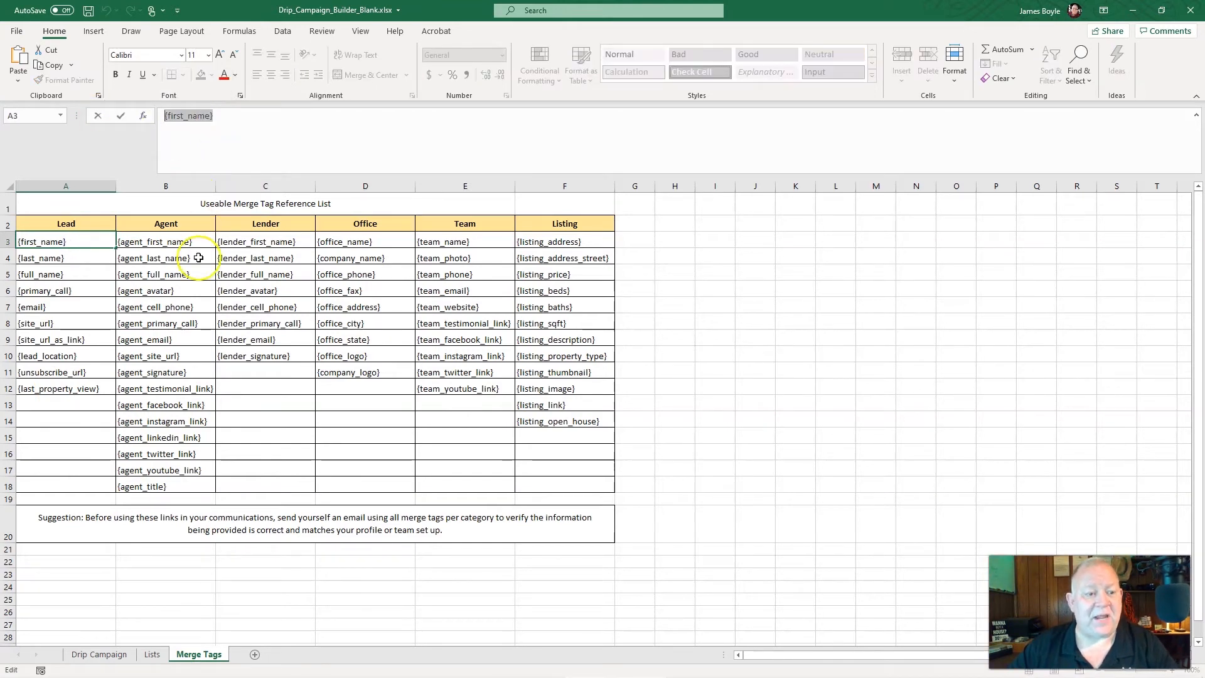
{"action": "left_click", "coordinate": [85, 656]}
{"action": "left_click", "coordinate": [221, 122]}
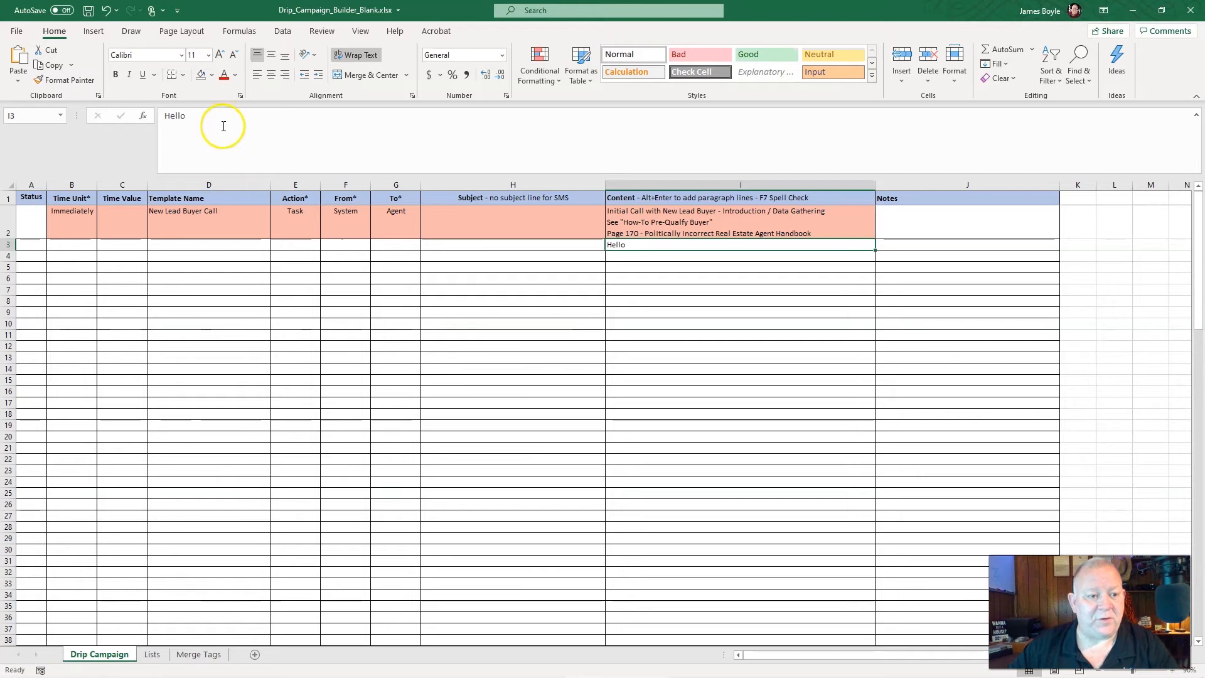
{"action": "key", "text": "ctrl+v"}
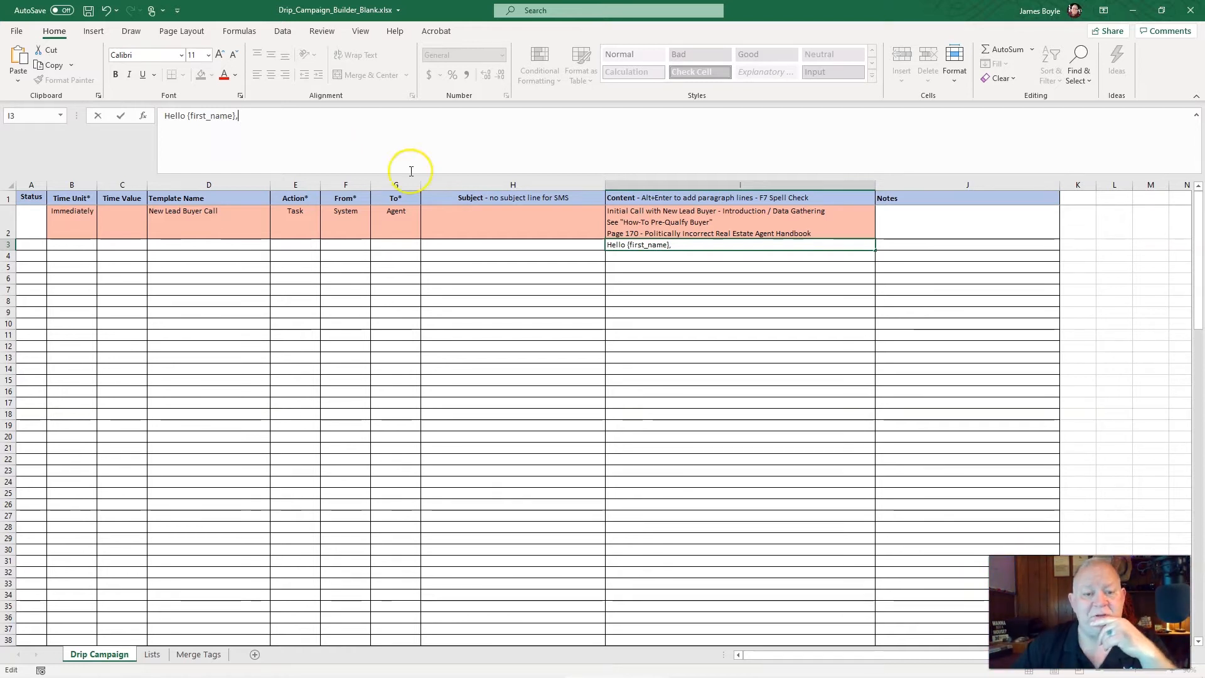
Enlarge the formula bar to make room for several lines of cell text
{"action": "left_click_drag", "start_coordinate": [538, 175], "coordinate": [537, 271]}
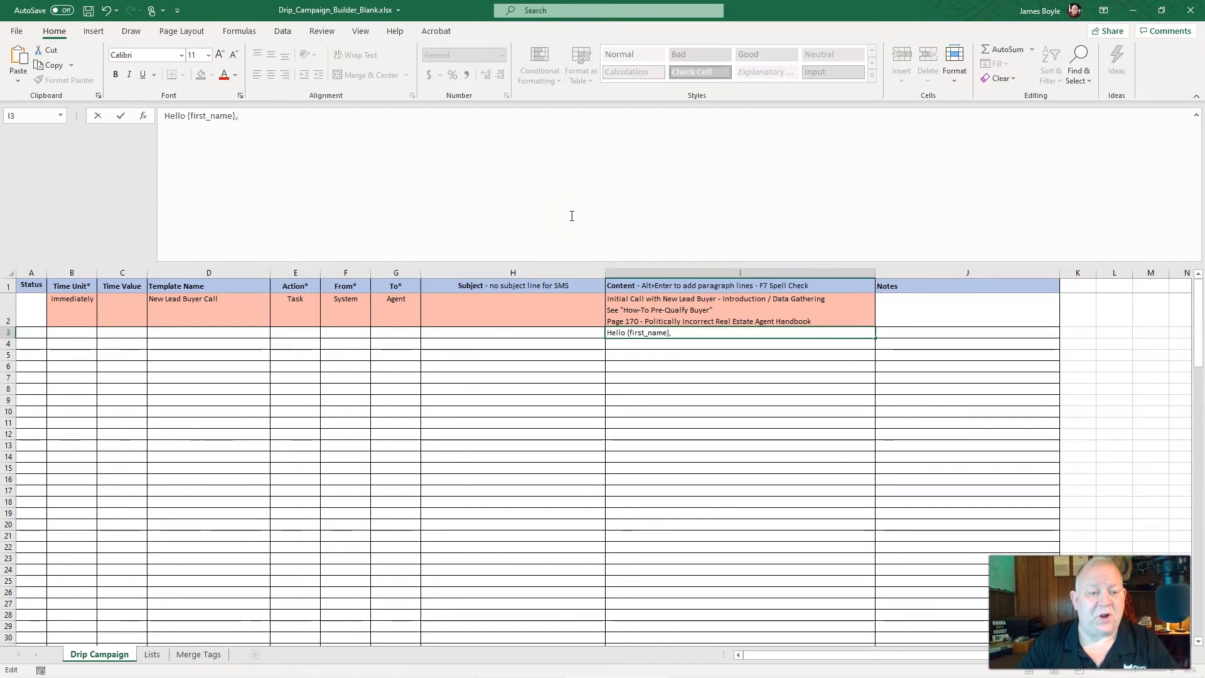
Add the paragraph "I am writing" below the greeting in row 3's Content with blank lines around it, and review the Merge Tags sheet
{"action": "key", "text": "alt+Return"}
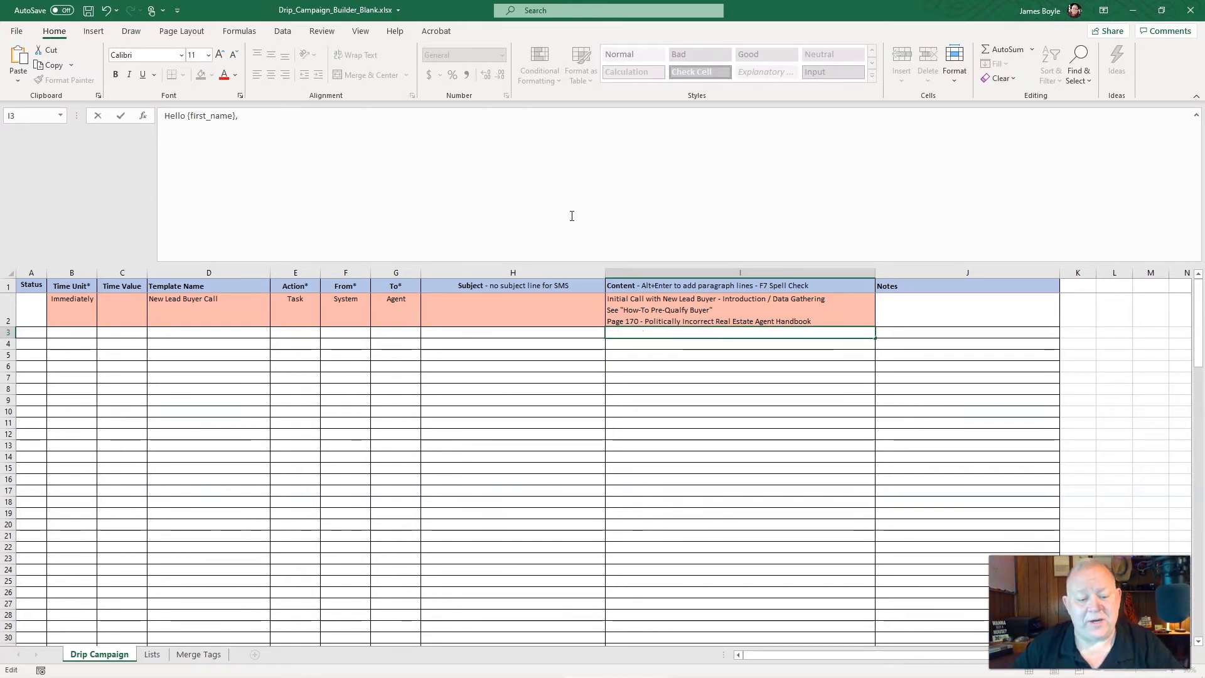
{"action": "type", "text": "I am "}
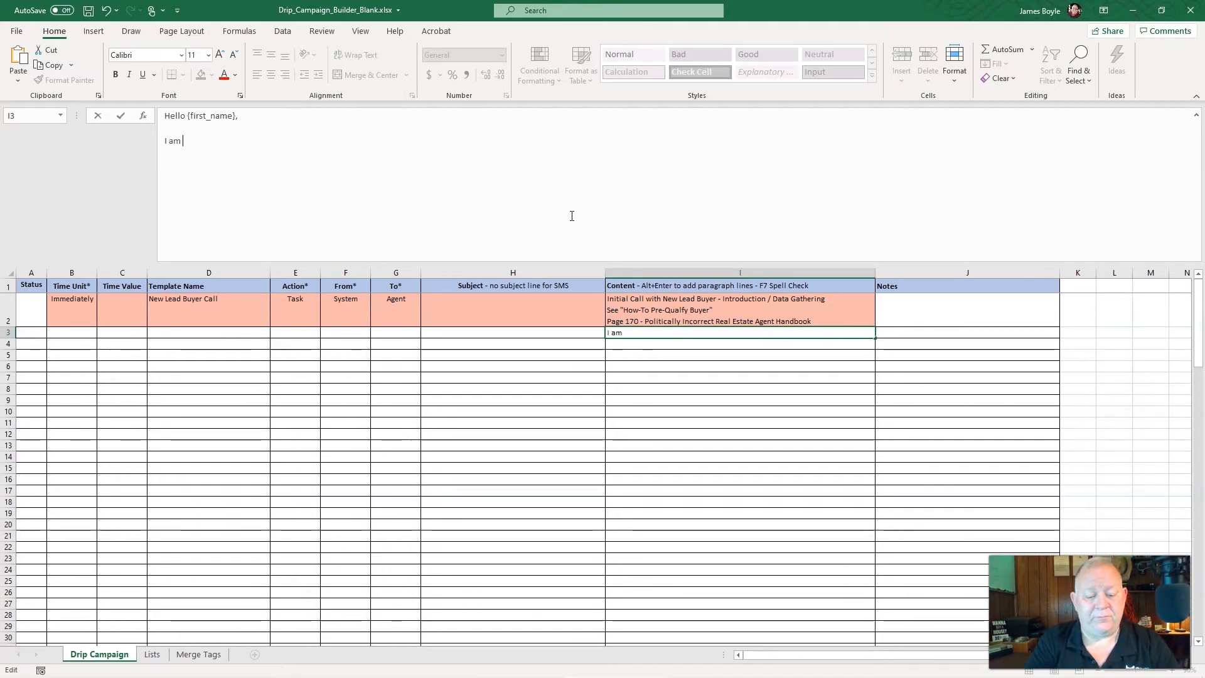
{"action": "type", "text": "writing"}
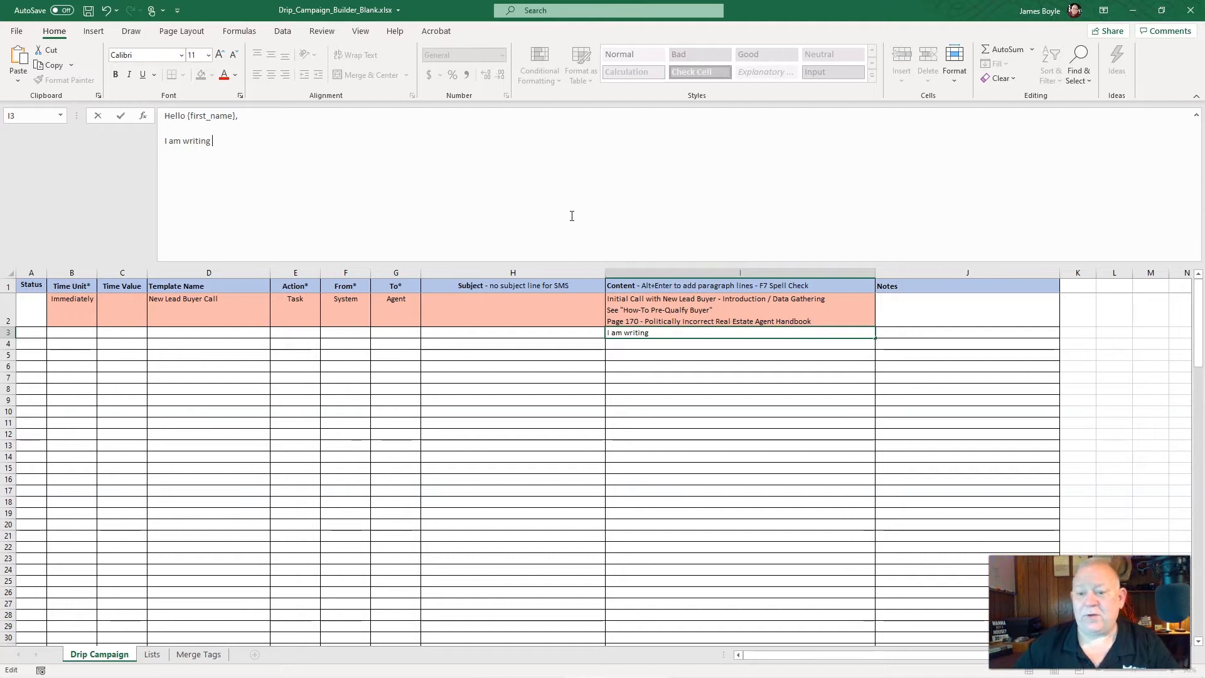
{"action": "key", "text": "alt+Return"}
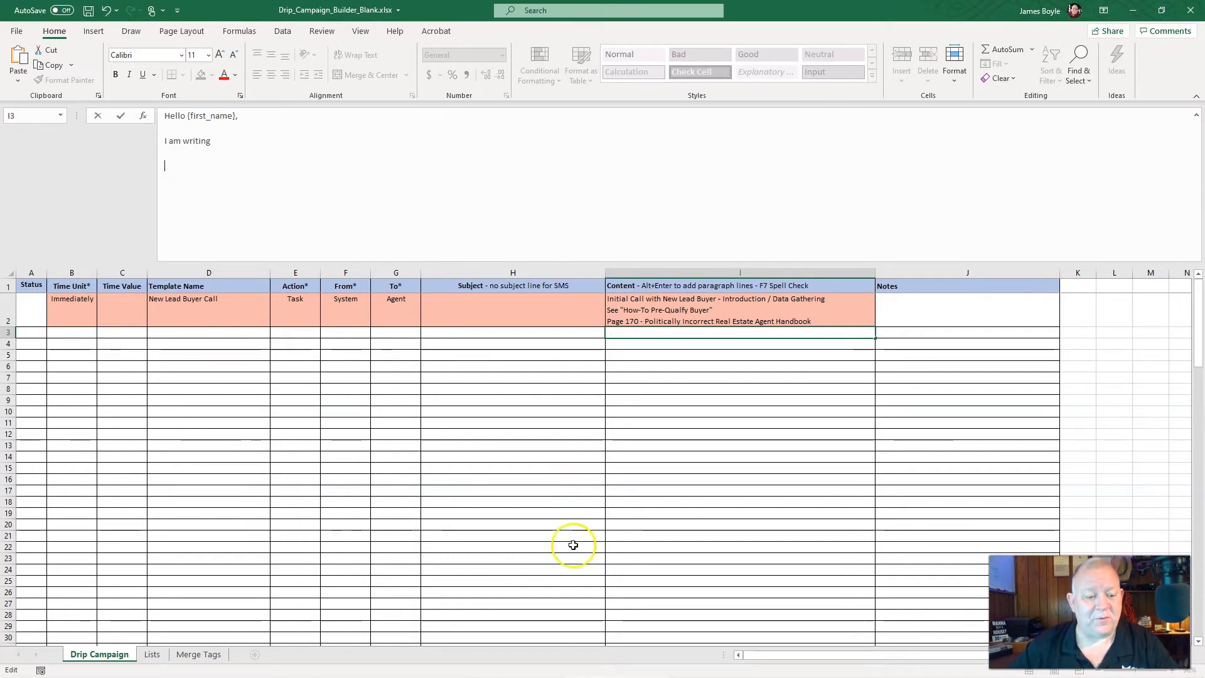
{"action": "left_click", "coordinate": [209, 656]}
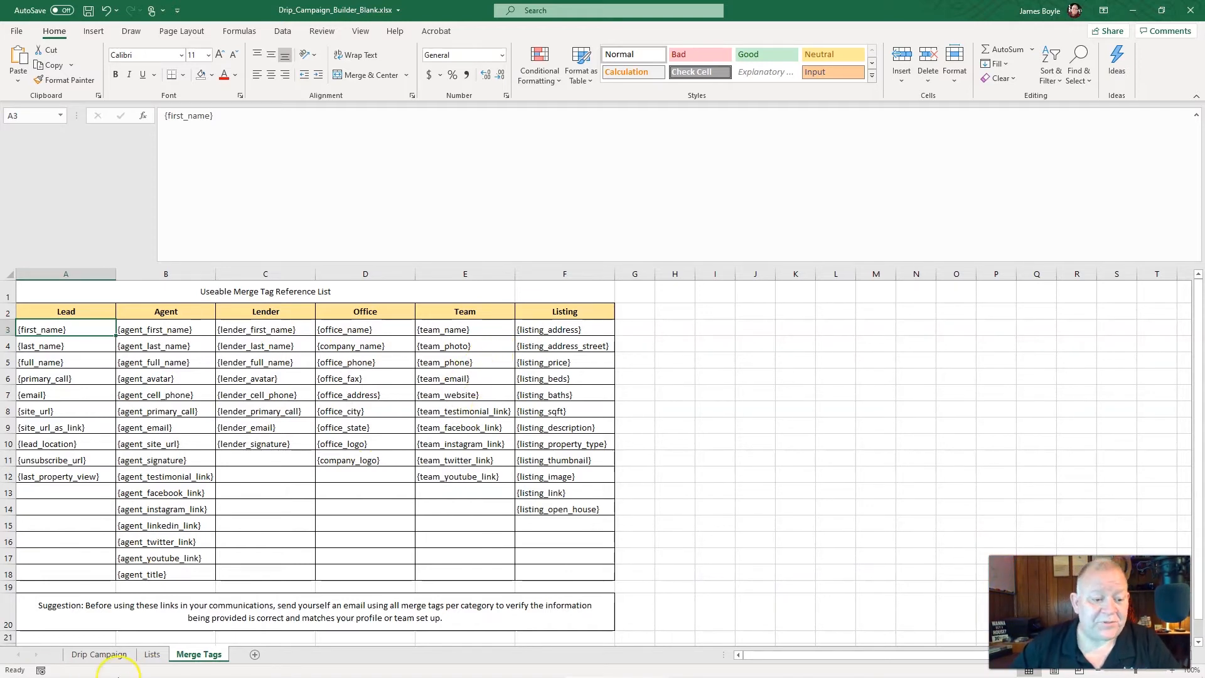
{"action": "left_click", "coordinate": [84, 655]}
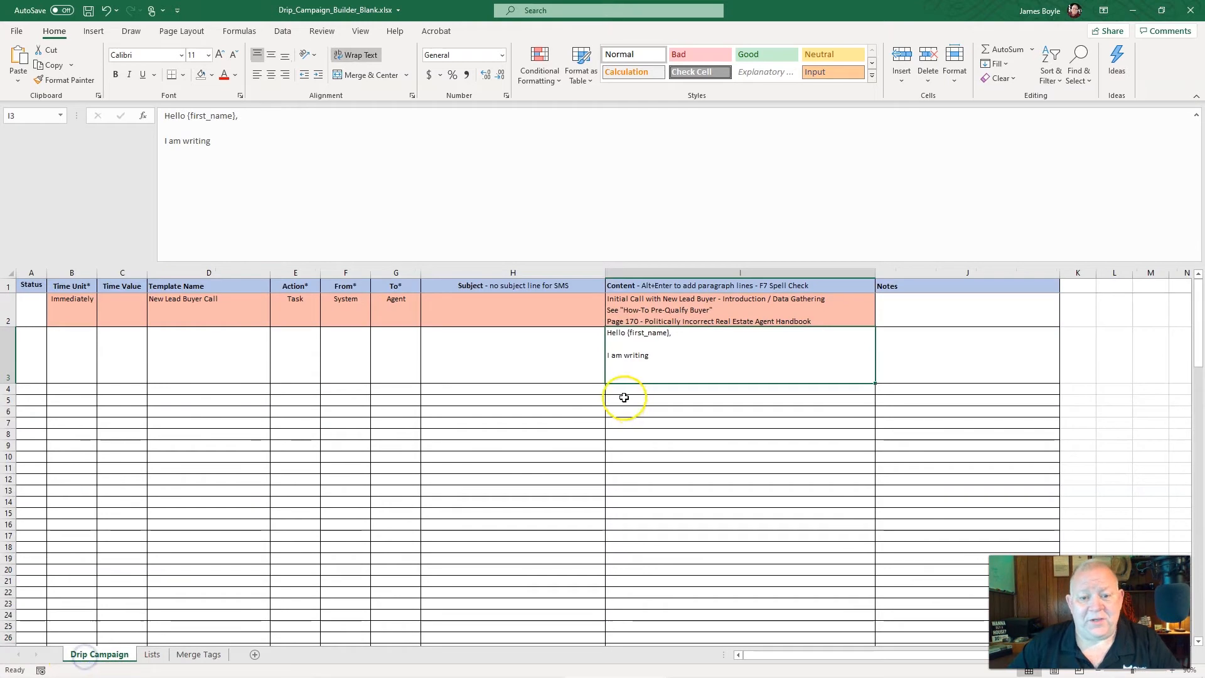
Paste "New Buyer Contact Questionnaire" into row 2's Notes cell
{"action": "left_click", "coordinate": [909, 316]}
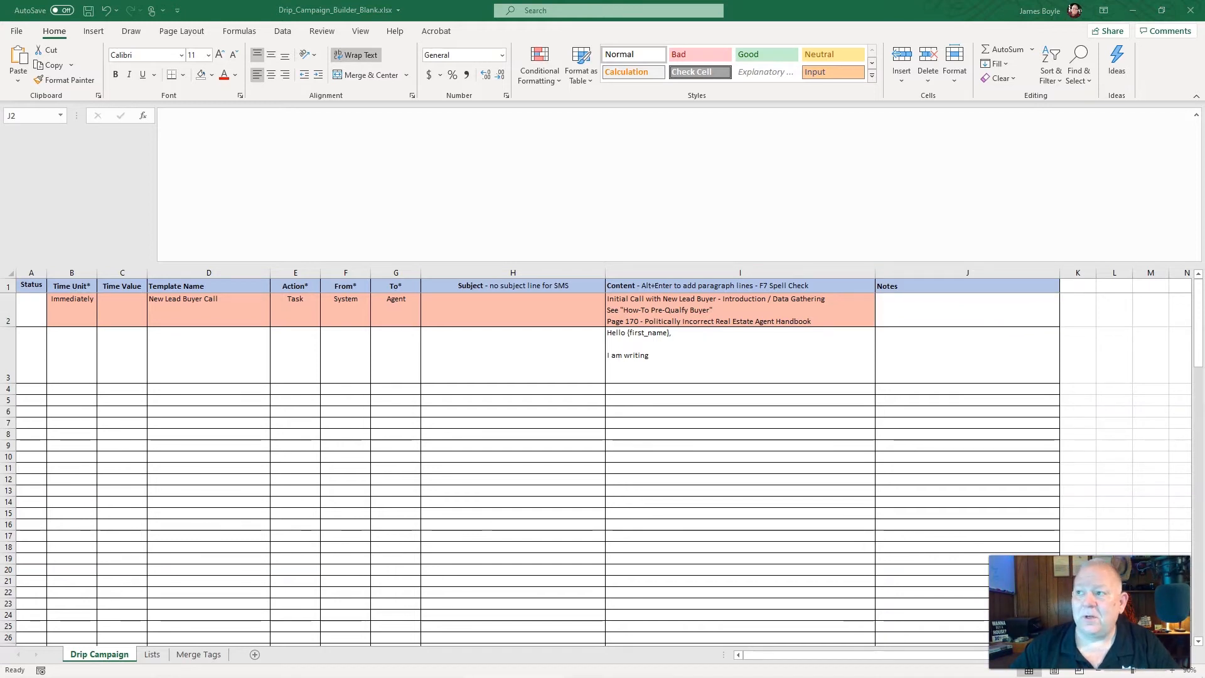
{"action": "key", "text": "F2"}
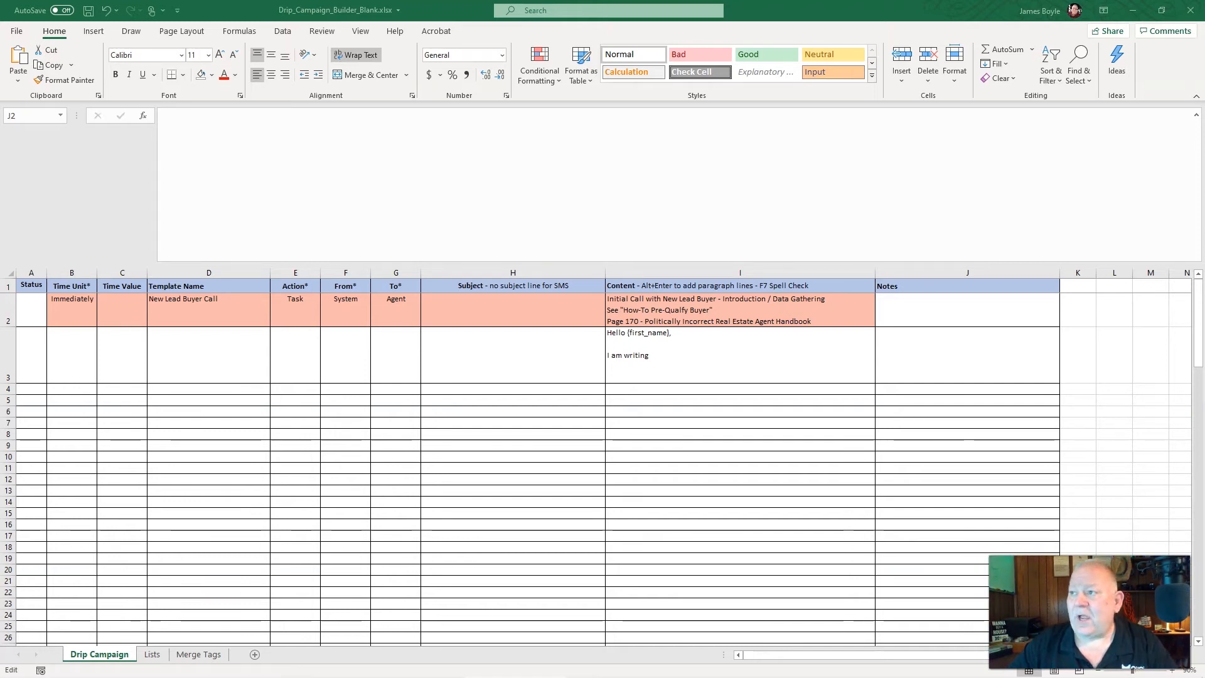
{"action": "left_click", "coordinate": [898, 306]}
{"action": "left_click", "coordinate": [259, 139]}
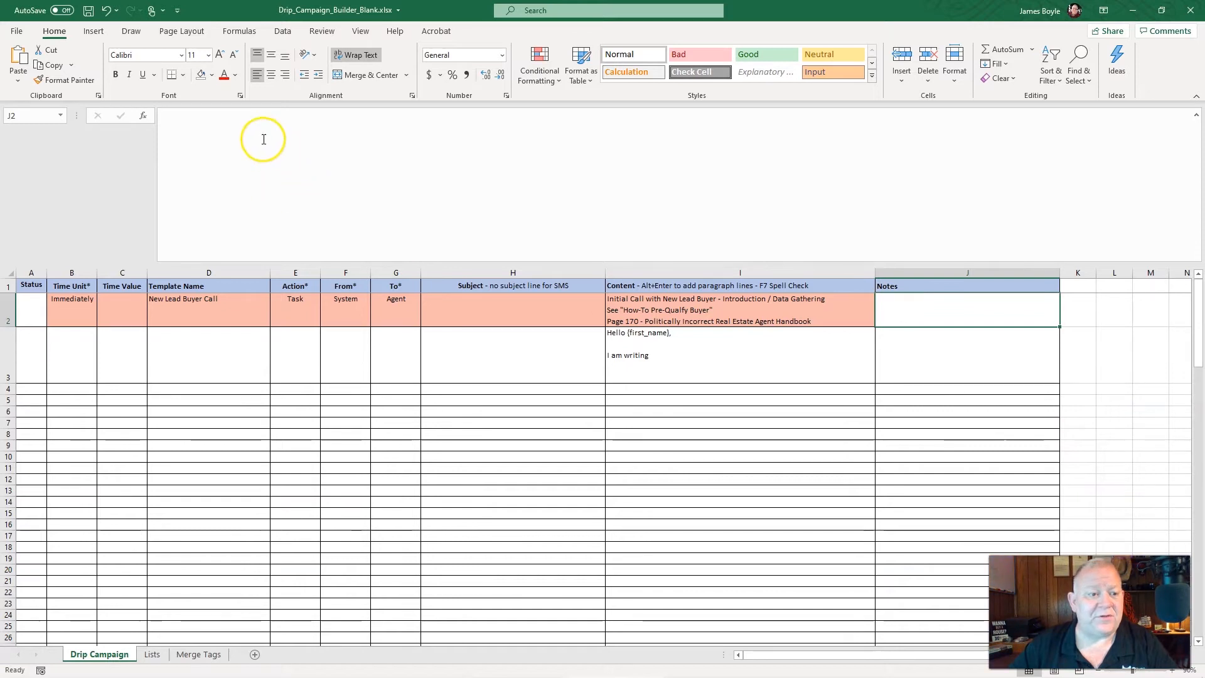
{"action": "type", "text": "New Buyer Contact Questionnaire"}
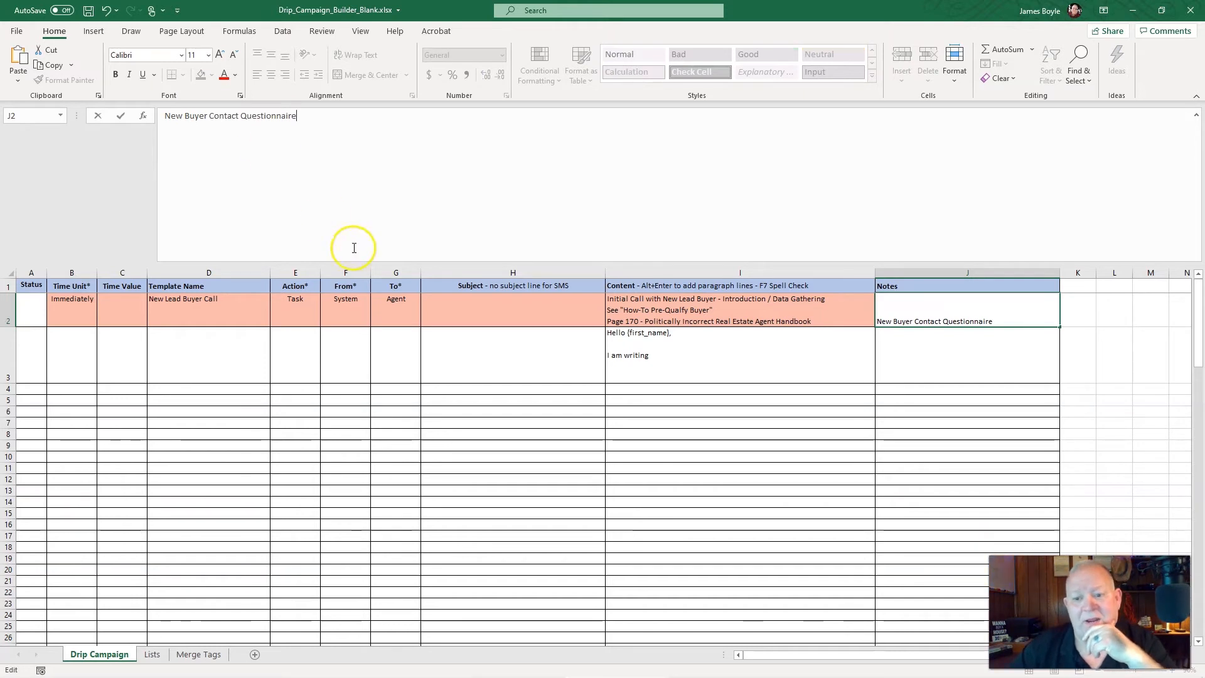
{"action": "key", "text": "Return"}
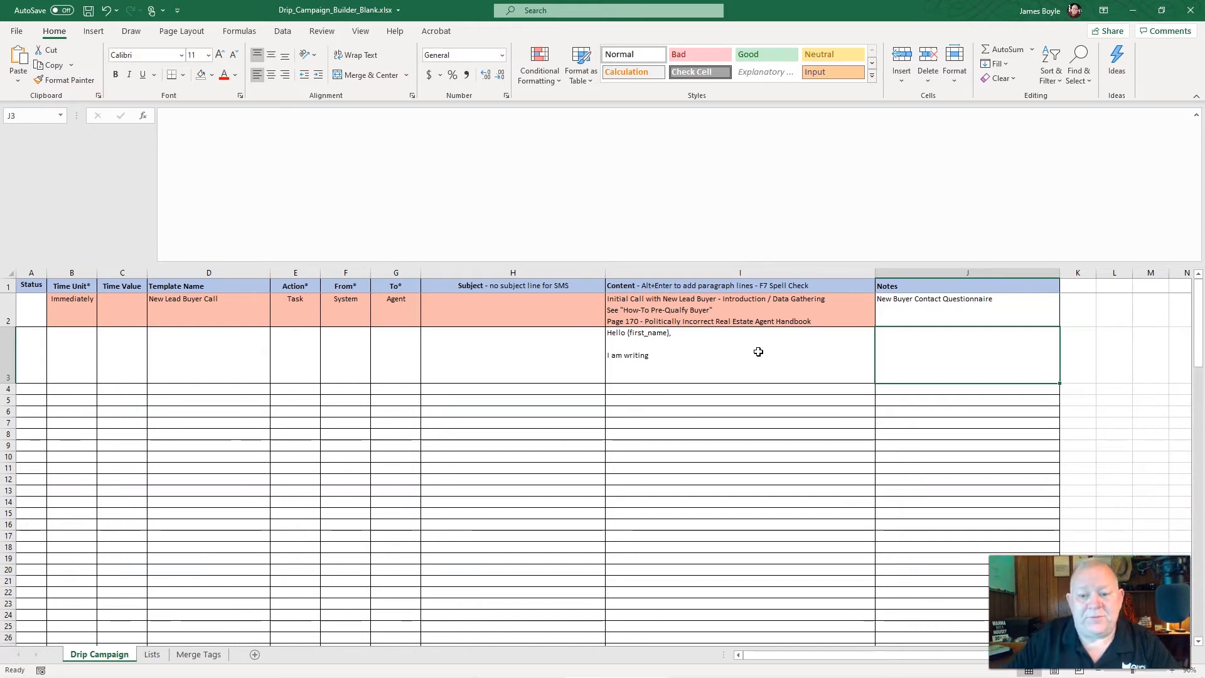
{"action": "left_click", "coordinate": [1007, 311]}
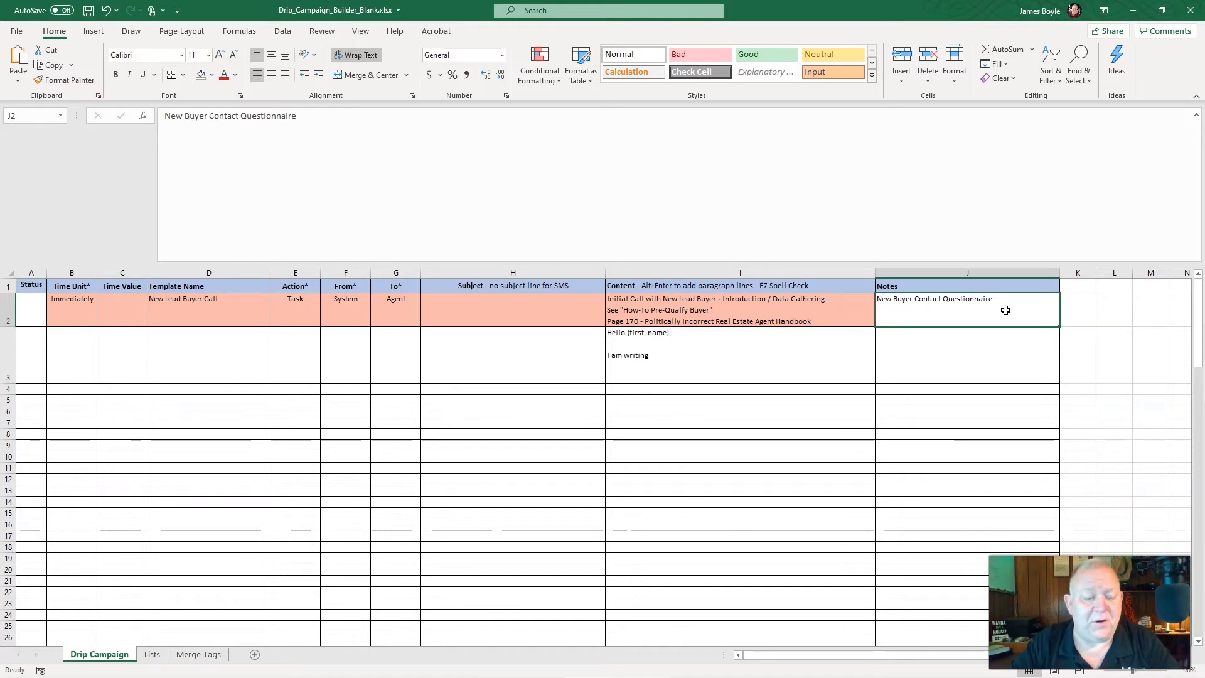
Clear the sample greeting text from row 3's Content cell
{"action": "left_click", "coordinate": [689, 369]}
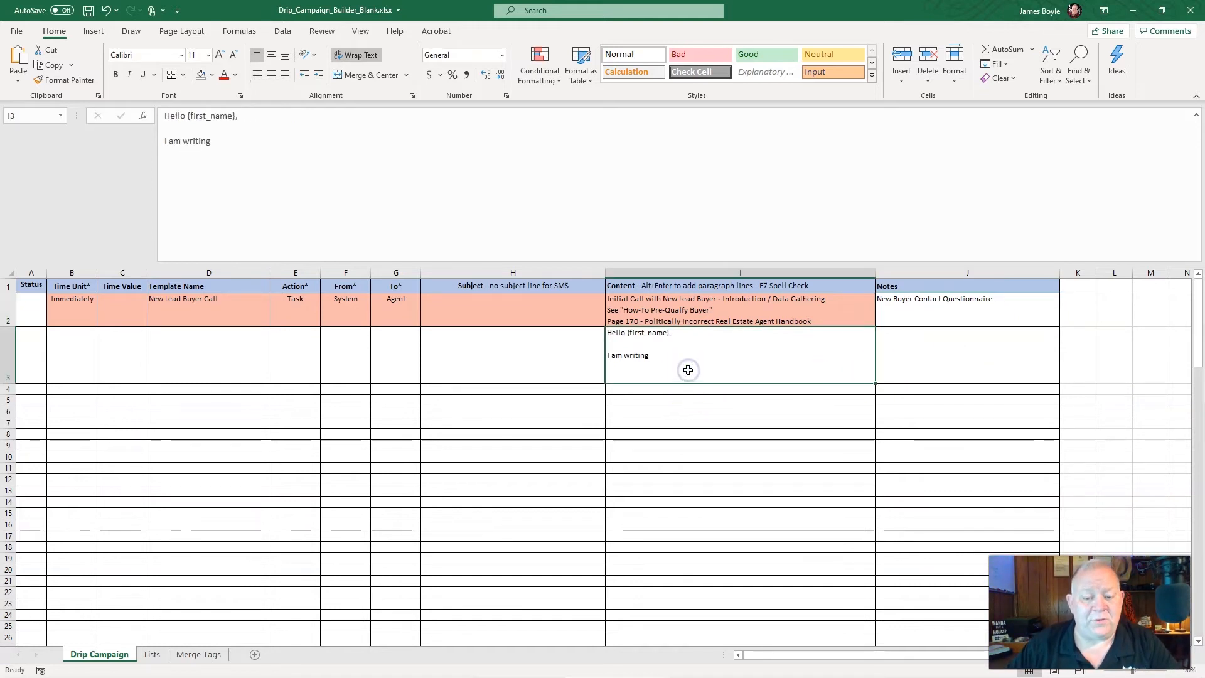
{"action": "key", "text": "BackSpace"}
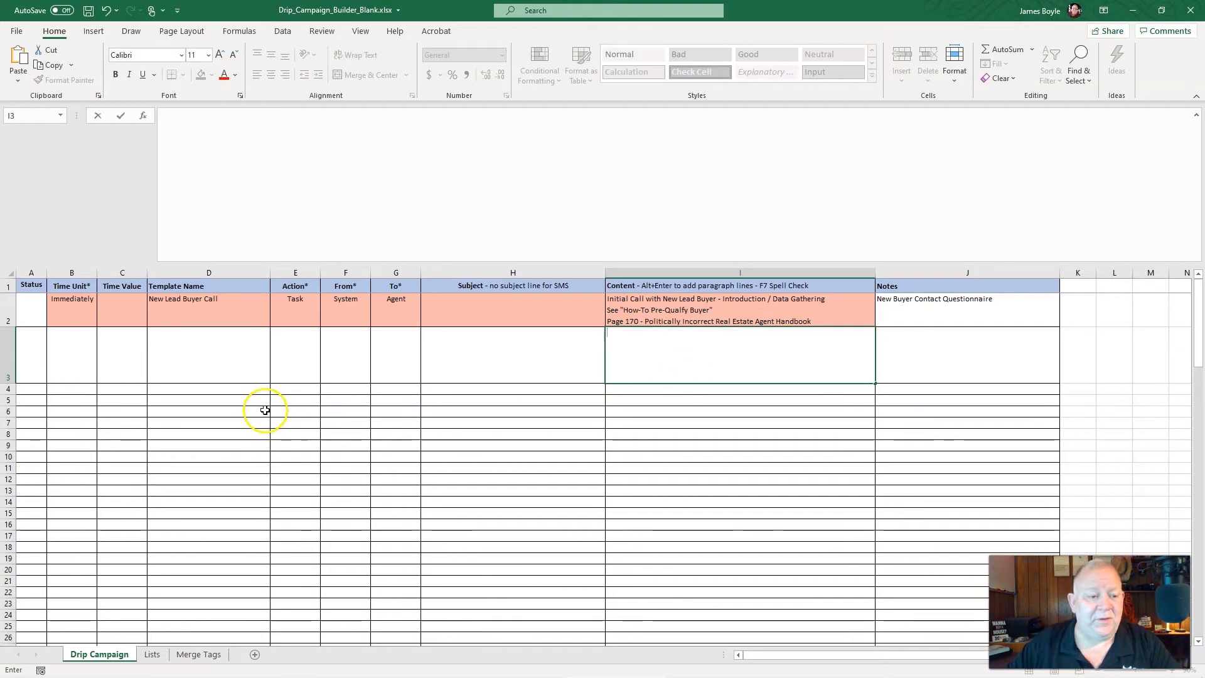
Set row 3's Time Unit to Minutes and its Time Value to 2
{"action": "left_click", "coordinate": [75, 345]}
{"action": "left_click", "coordinate": [102, 333]}
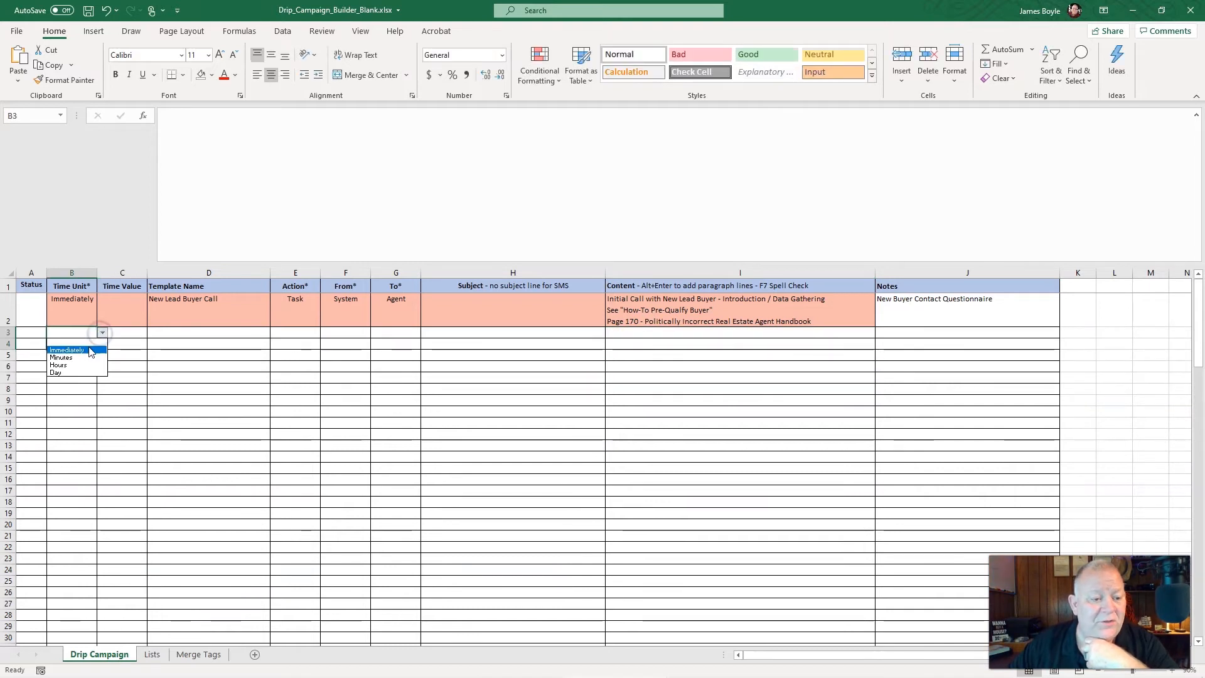
{"action": "left_click", "coordinate": [84, 355]}
{"action": "left_click", "coordinate": [126, 334]}
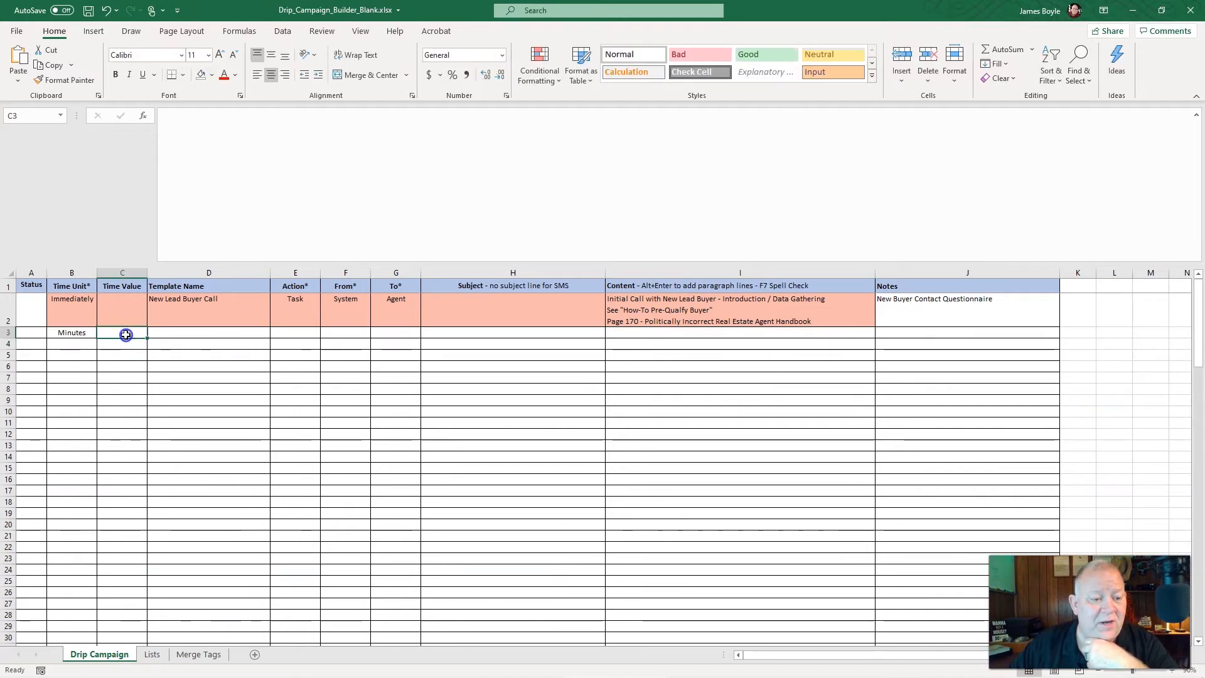
{"action": "type", "text": "2"}
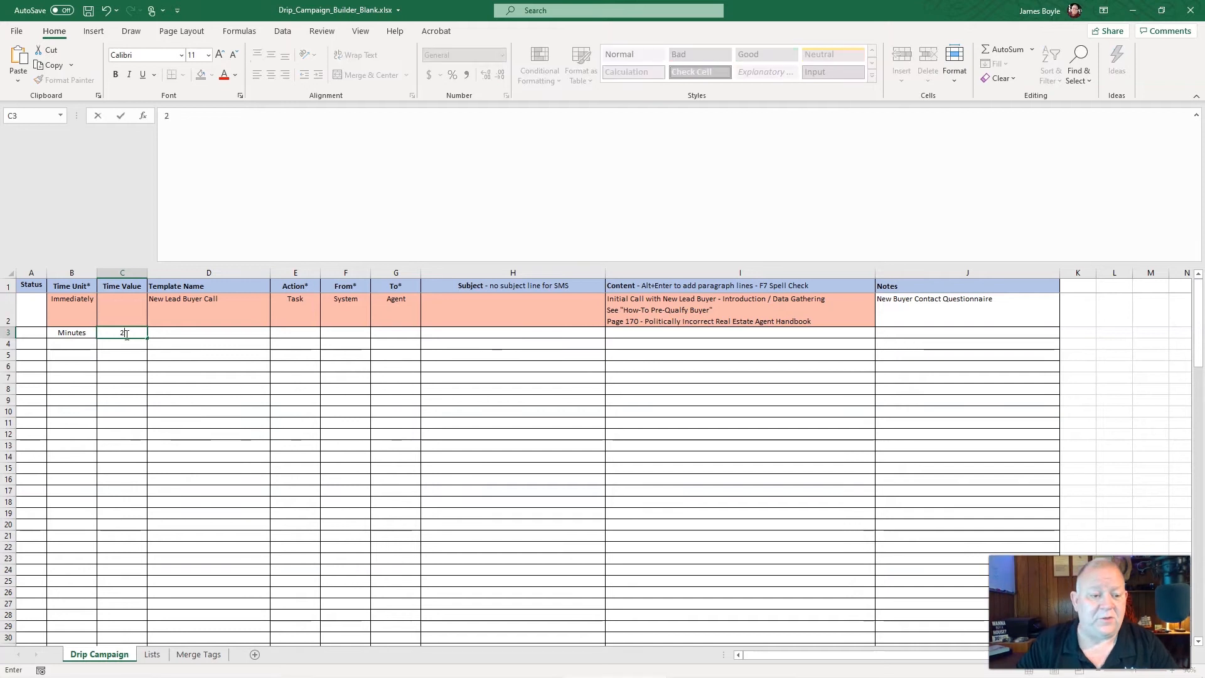
{"action": "key", "text": "Tab"}
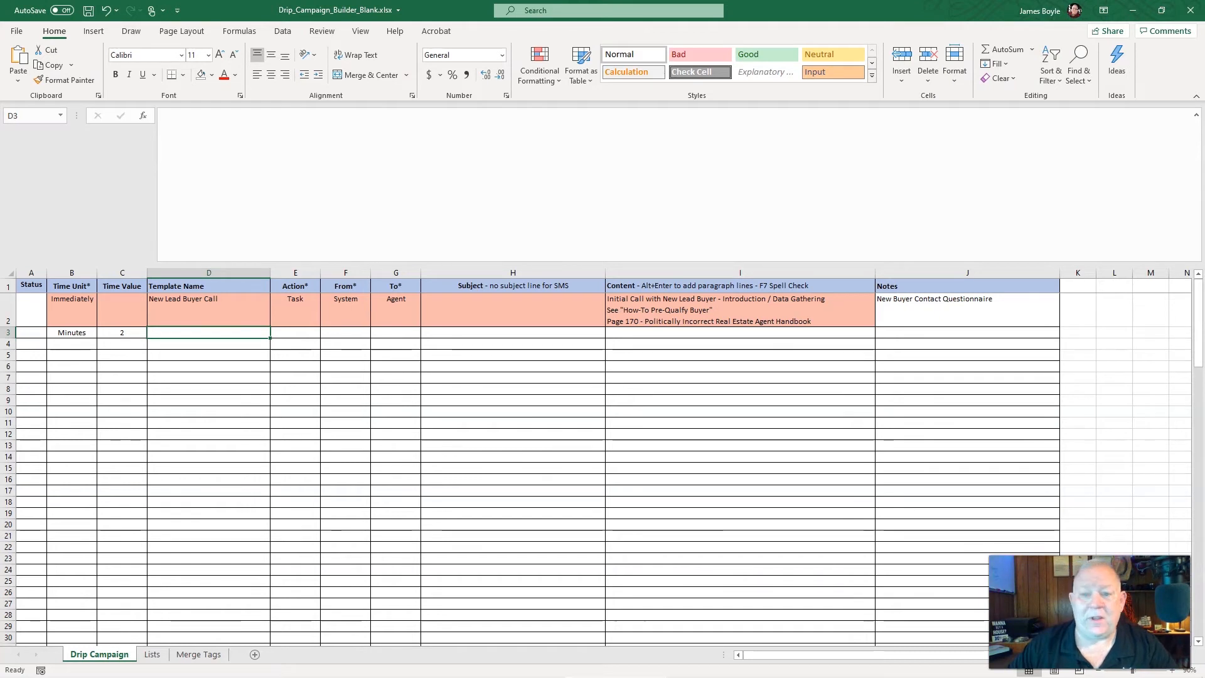
Enter "New Lead Buyer Email 1" as row 3's template name
{"action": "left_click", "coordinate": [190, 335]}
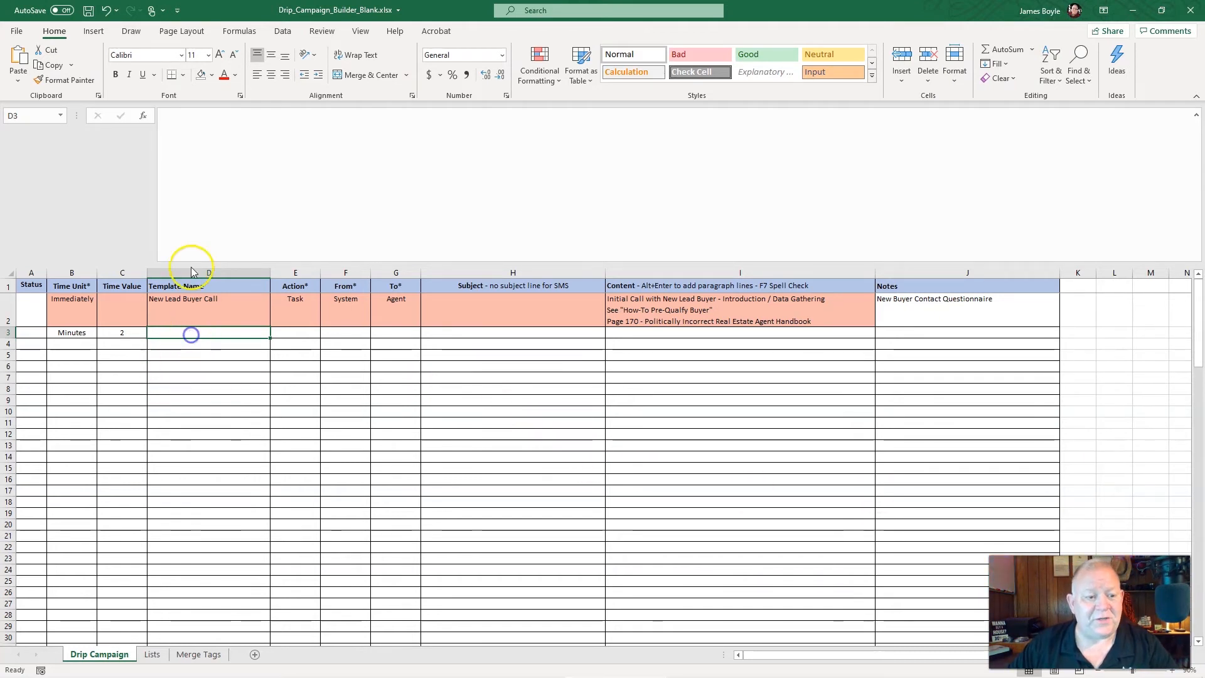
{"action": "type", "text": "New "}
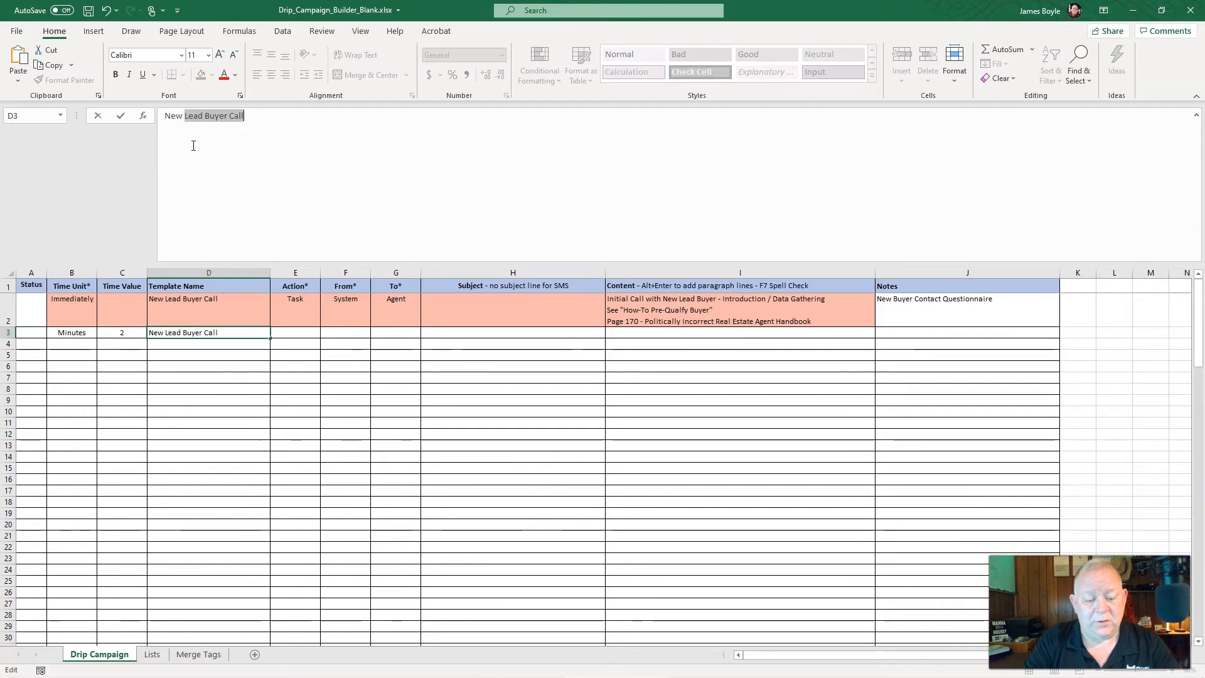
{"action": "type", "text": "Lead Buyer Email 1"}
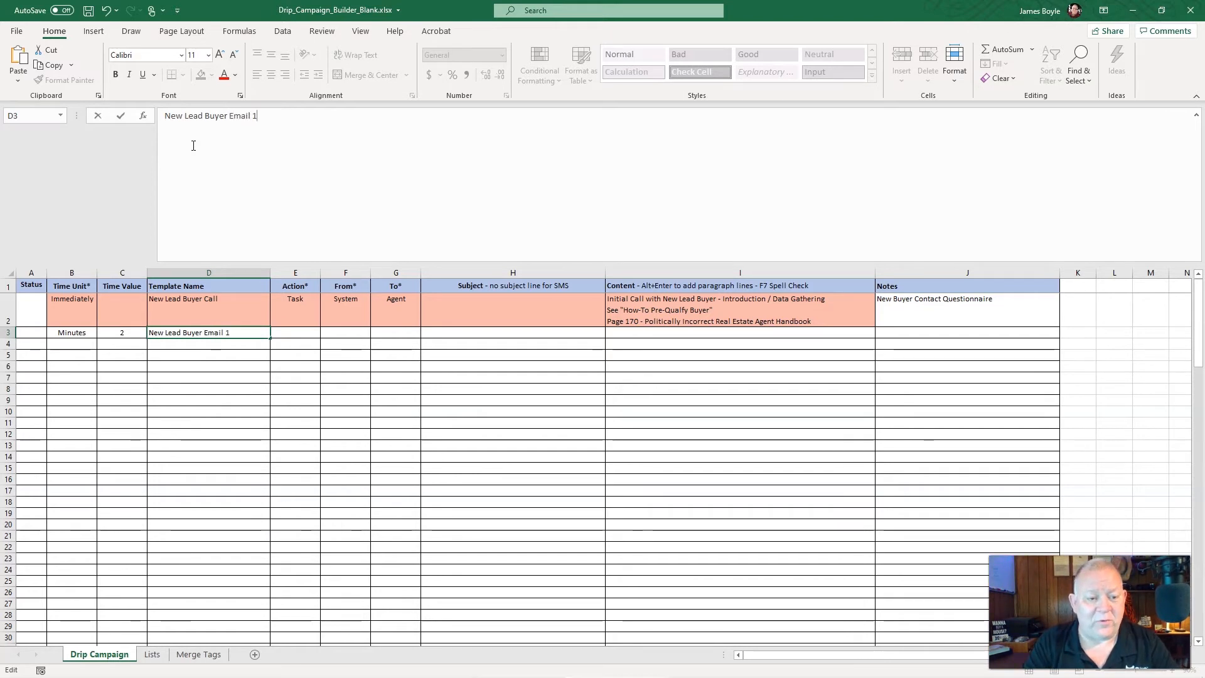
{"action": "key", "text": "Tab"}
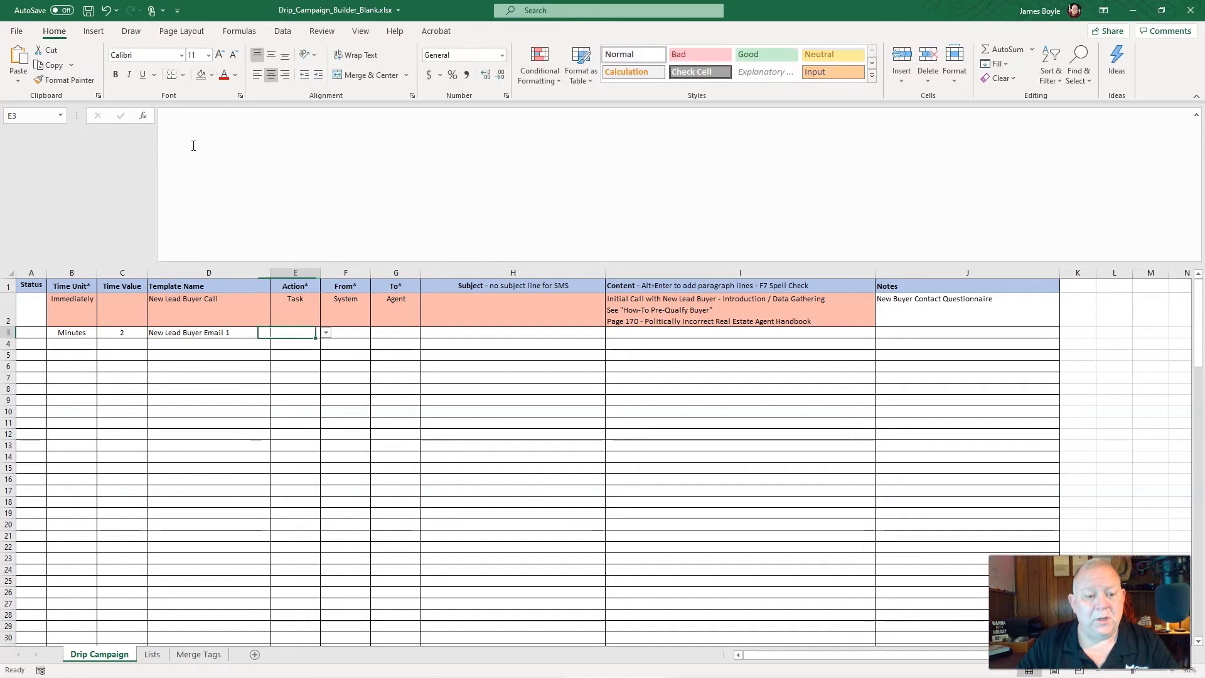
Set row 3's Action to Email and its From value to Agent
{"action": "left_click", "coordinate": [326, 333]}
{"action": "left_click", "coordinate": [302, 350]}
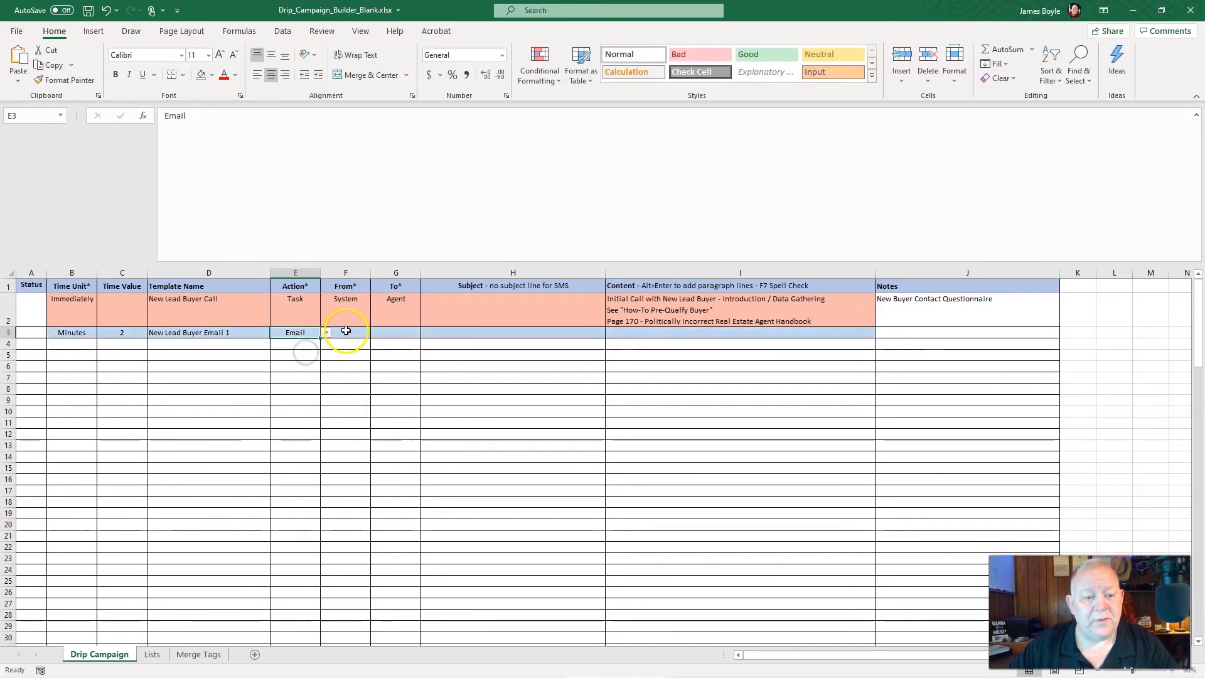
{"action": "left_click", "coordinate": [349, 334]}
{"action": "left_click", "coordinate": [377, 334]}
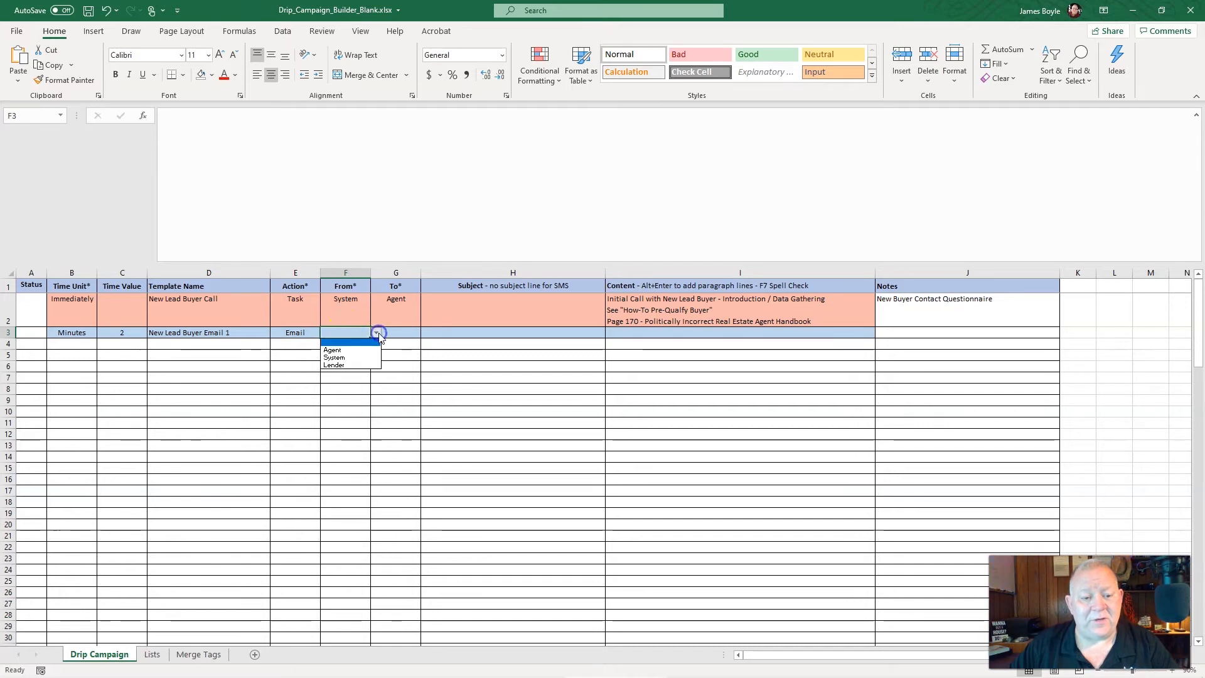
{"action": "left_click", "coordinate": [349, 352]}
Set row 3's To value to Contact
{"action": "left_click", "coordinate": [389, 334]}
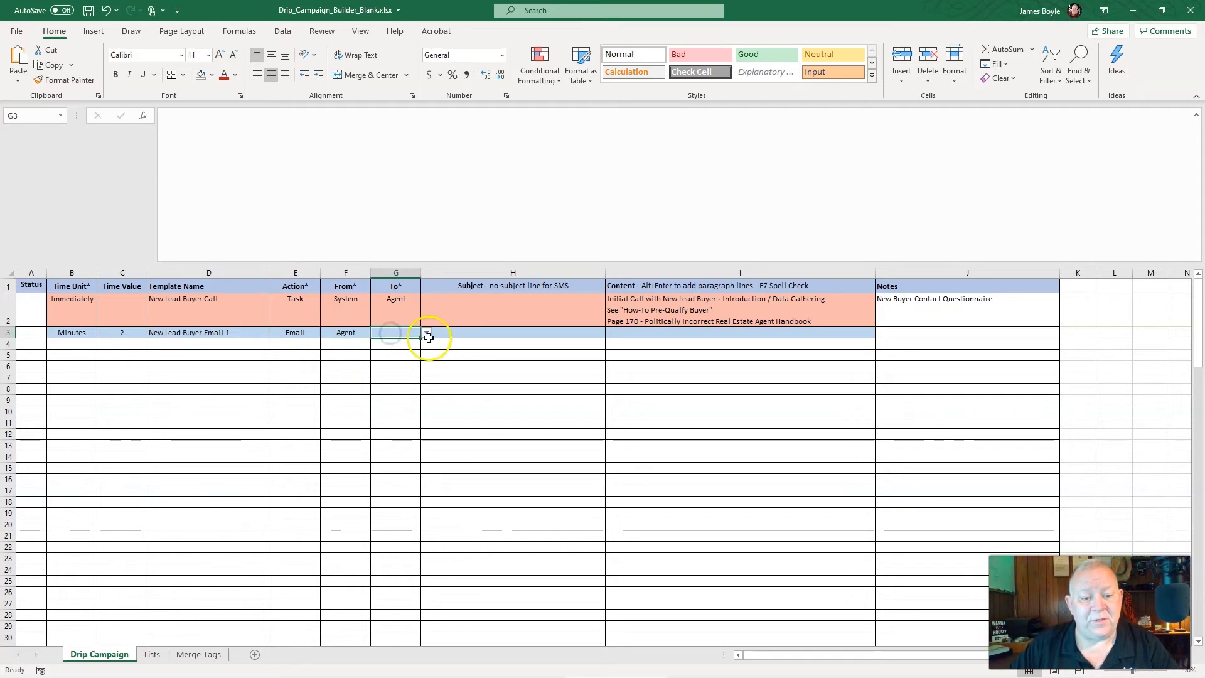
{"action": "left_click", "coordinate": [430, 337]}
{"action": "left_click", "coordinate": [415, 334]}
{"action": "left_click", "coordinate": [424, 333]}
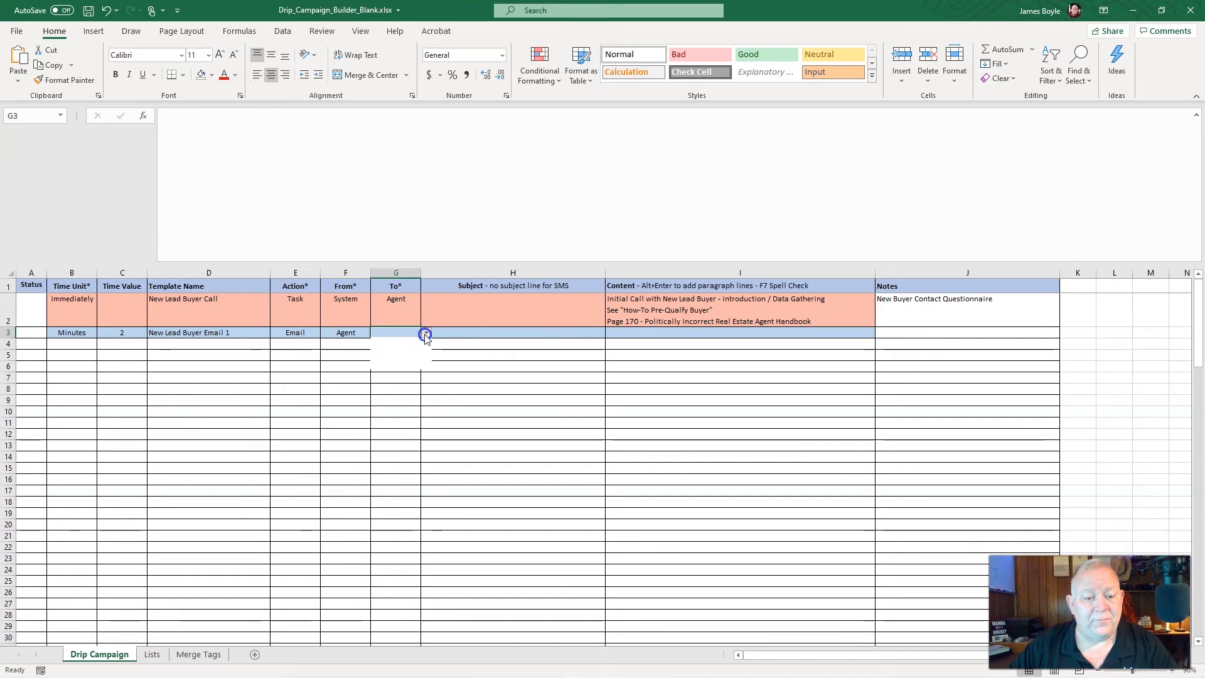
{"action": "left_click", "coordinate": [409, 350]}
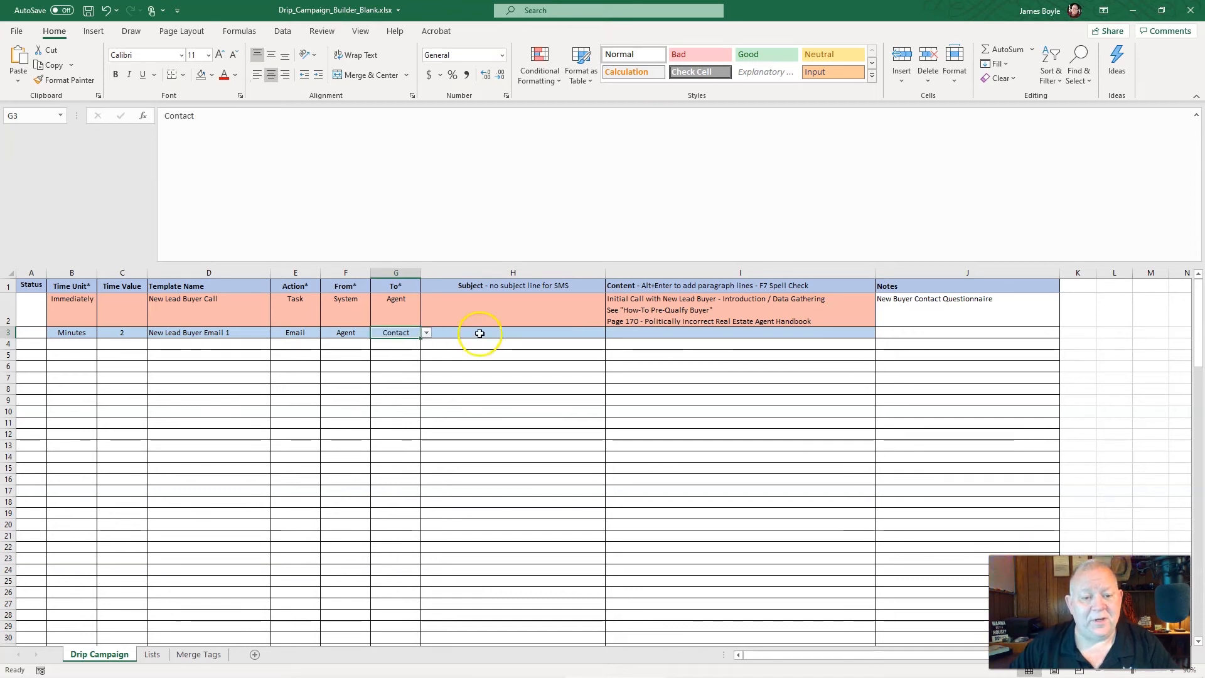
Enter "Intro" as the Subject of the row 3 email
{"action": "left_click", "coordinate": [479, 334]}
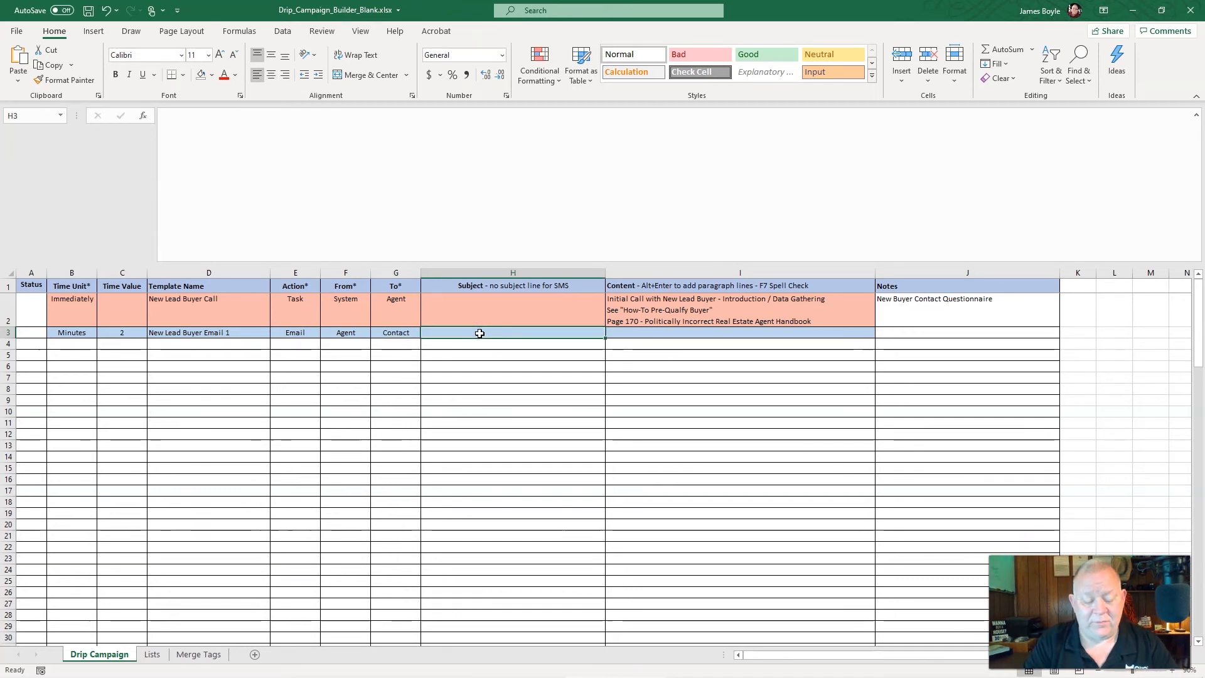
{"action": "type", "text": "Inter"}
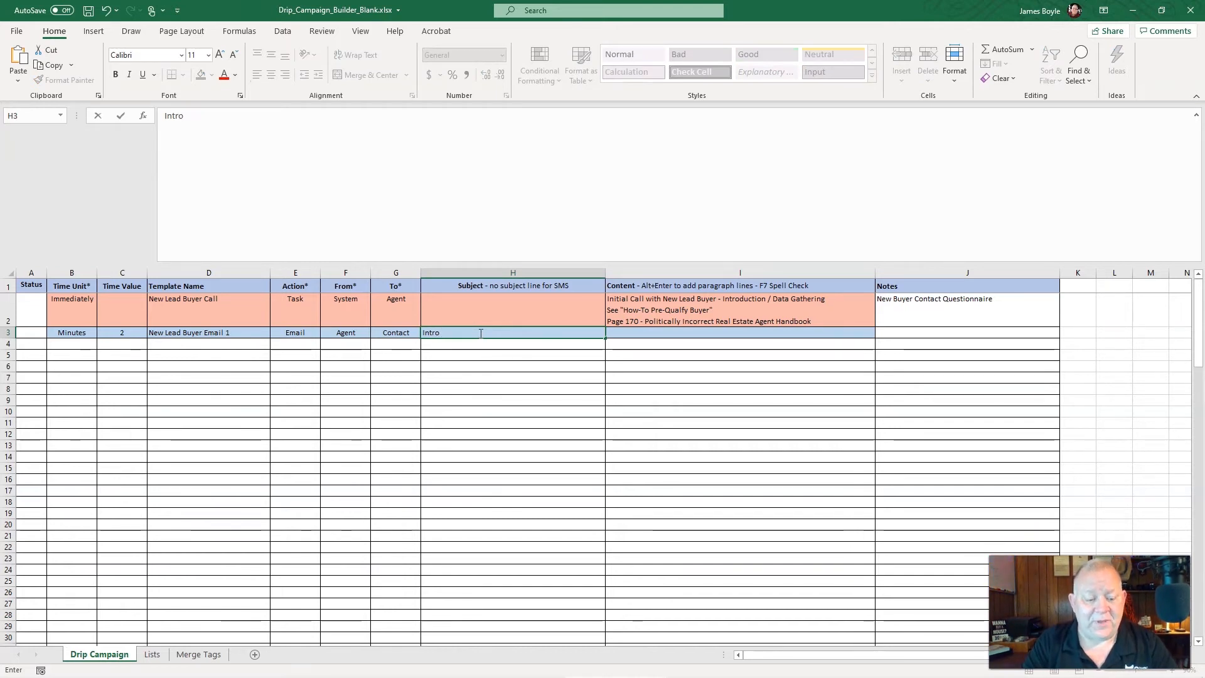
{"action": "key", "text": "Tab"}
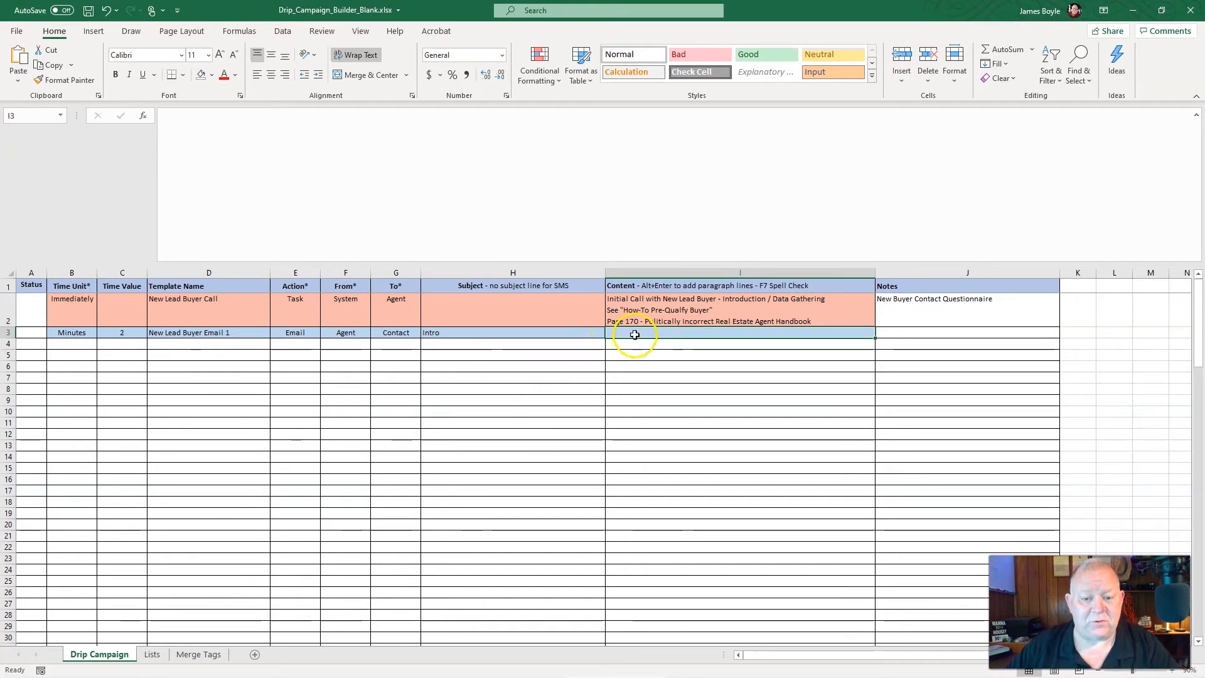
Enter "Hello" as the opening text of row 3's Content cell
{"action": "left_click", "coordinate": [265, 126]}
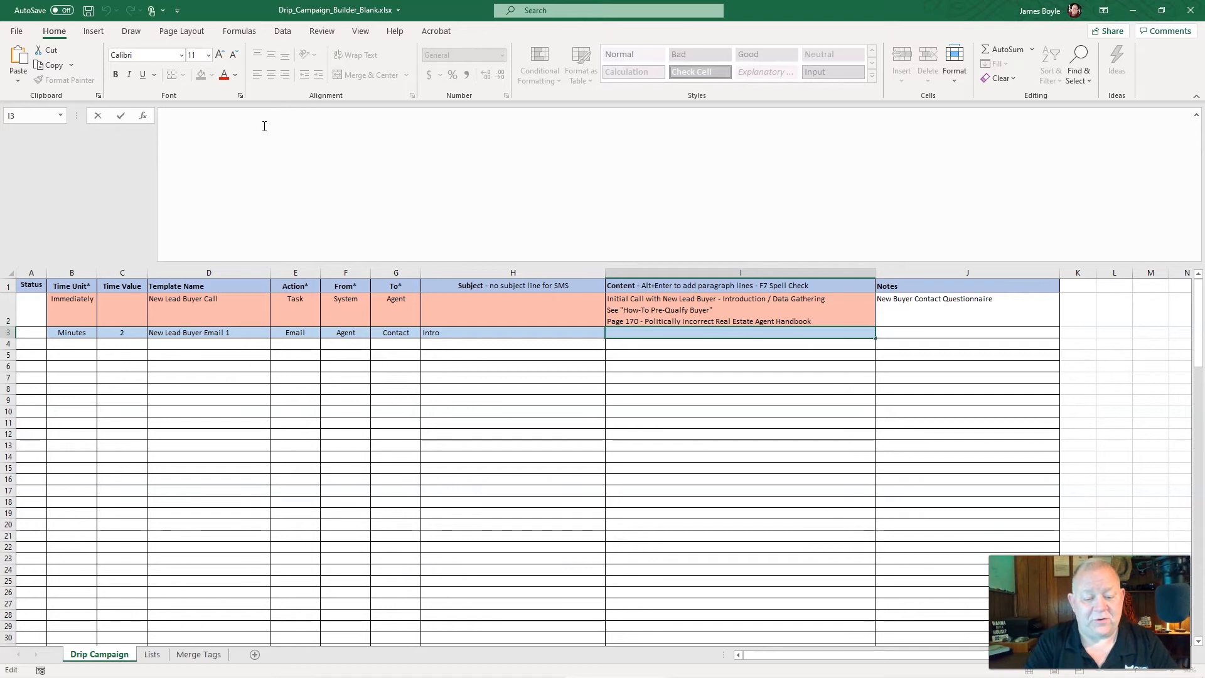
{"action": "type", "text": "HEllo"}
{"action": "key", "text": "BackSpace"}
{"action": "key", "text": "BackSpace"}
{"action": "key", "text": "BackSpace"}
{"action": "type", "text": "ello"}
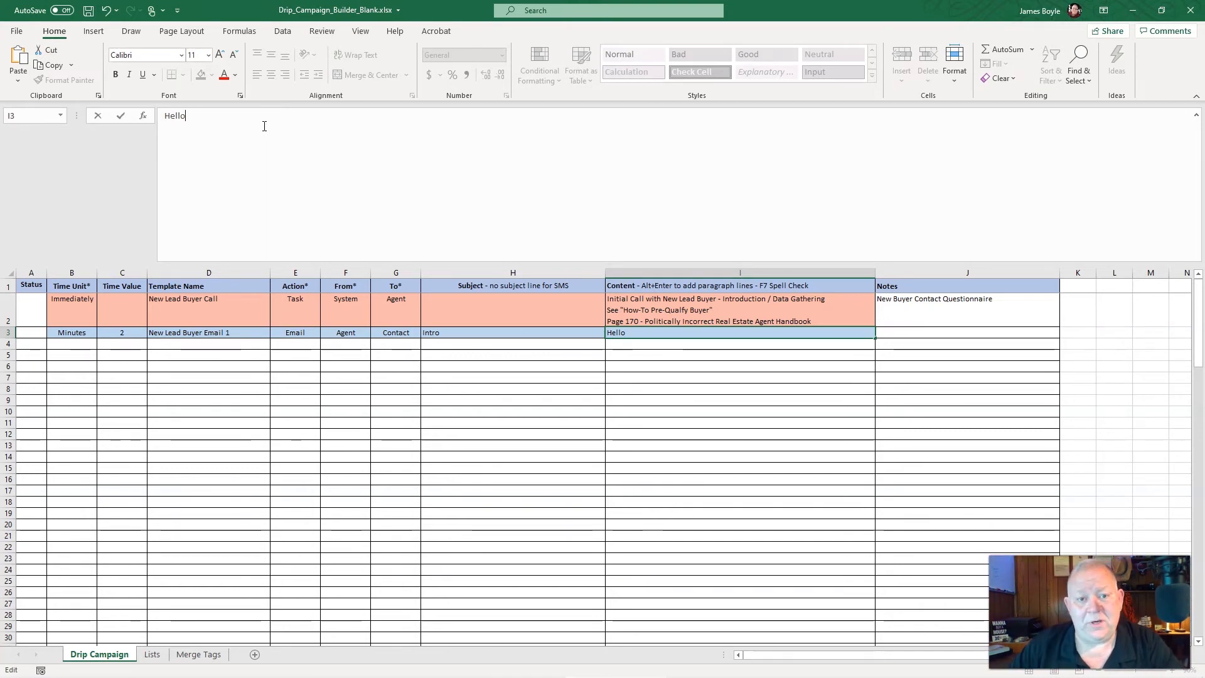
Switch to the kvCORE Templates page in Chrome and open a blank form for a new email template
{"action": "key", "text": "alt+Tab"}
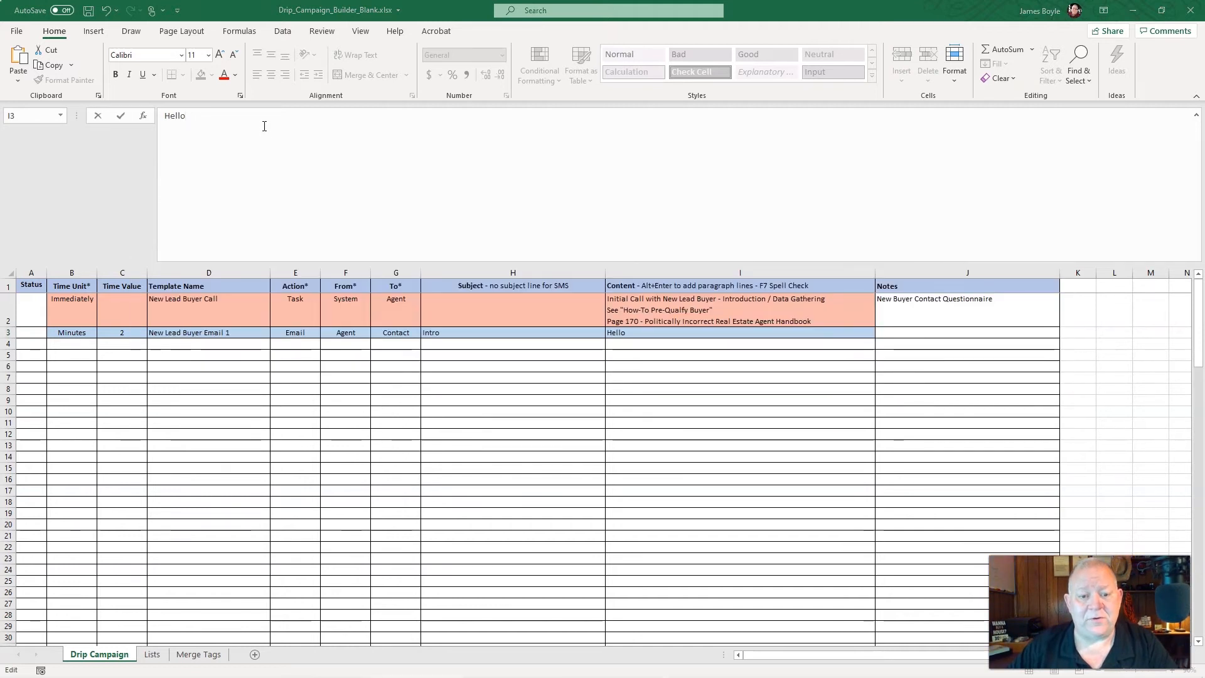
{"action": "key", "text": "alt+Tab"}
{"action": "key", "text": "alt+Tab"}
{"action": "key", "text": "alt+Tab"}
{"action": "key", "text": "alt+Tab"}
{"action": "key", "text": "alt+Tab"}
{"action": "key", "text": "alt+Tab"}
{"action": "key", "text": "alt+Tab"}
{"action": "key", "text": "alt+Tab"}
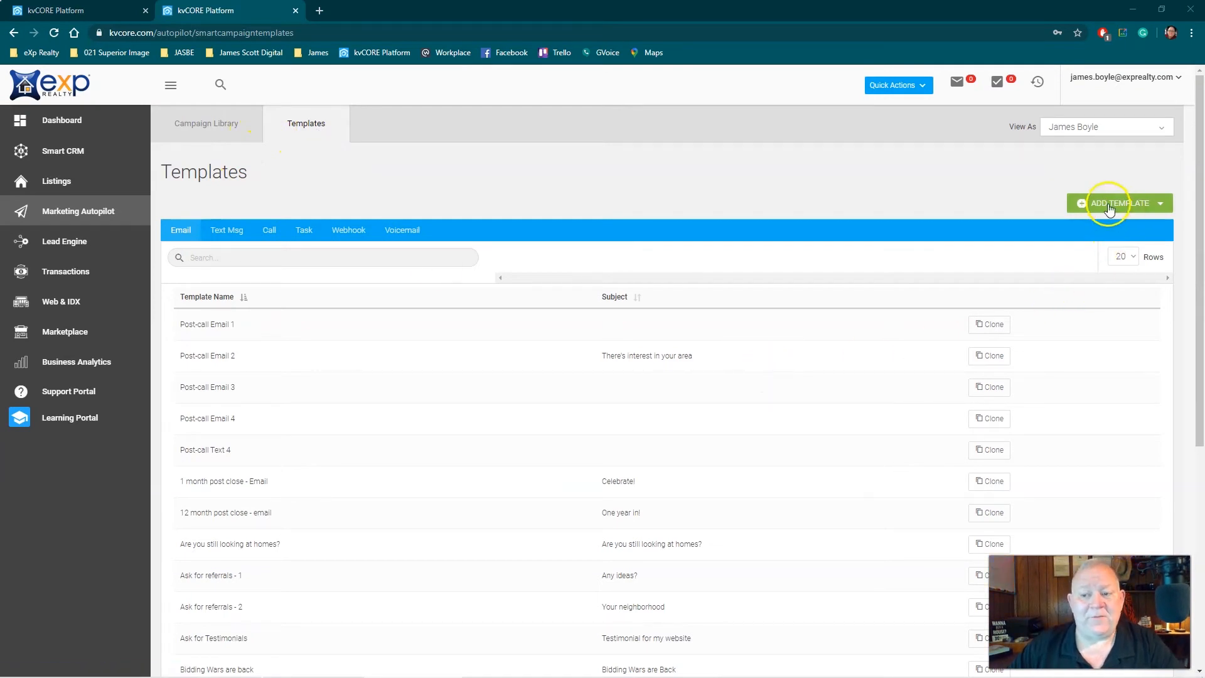
{"action": "key", "text": "alt+Tab"}
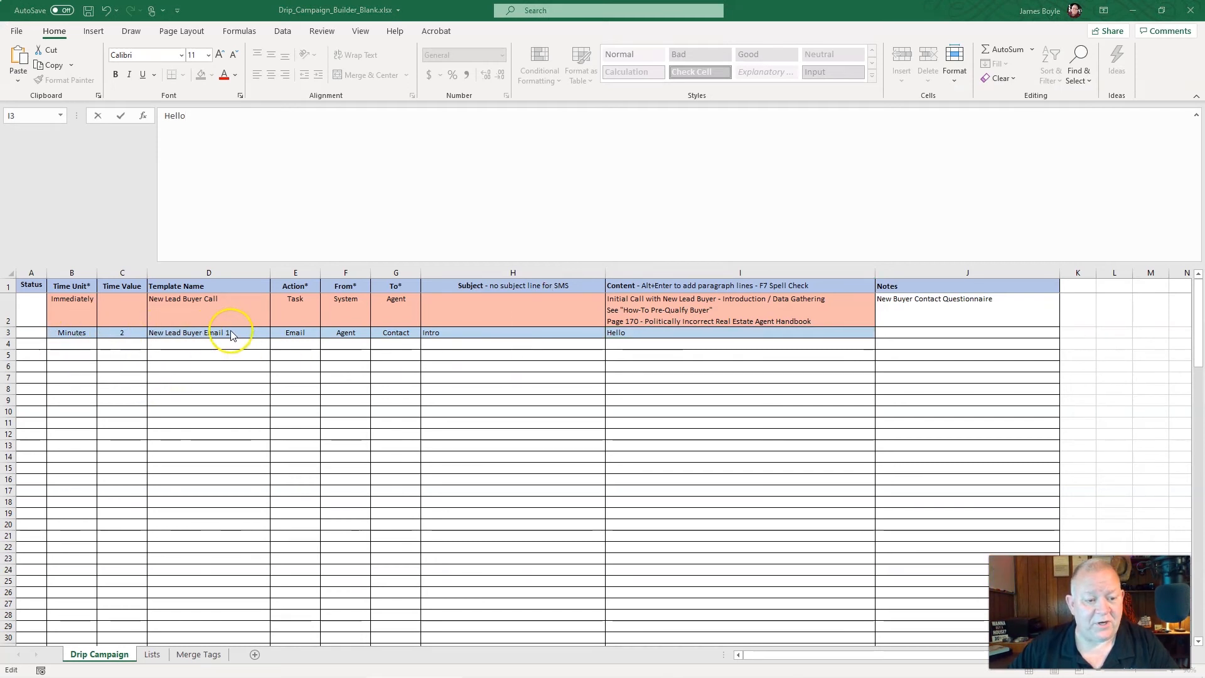
{"action": "key", "text": "alt+Tab"}
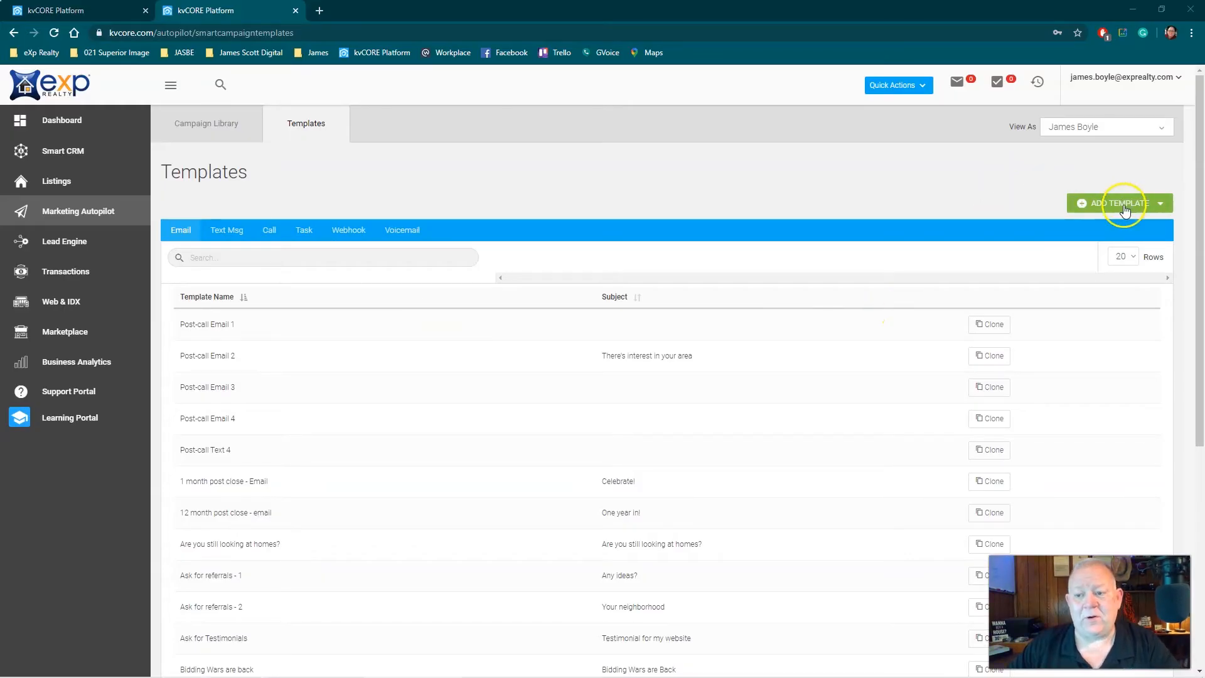
{"action": "left_click", "coordinate": [1125, 209]}
{"action": "left_click", "coordinate": [1122, 223]}
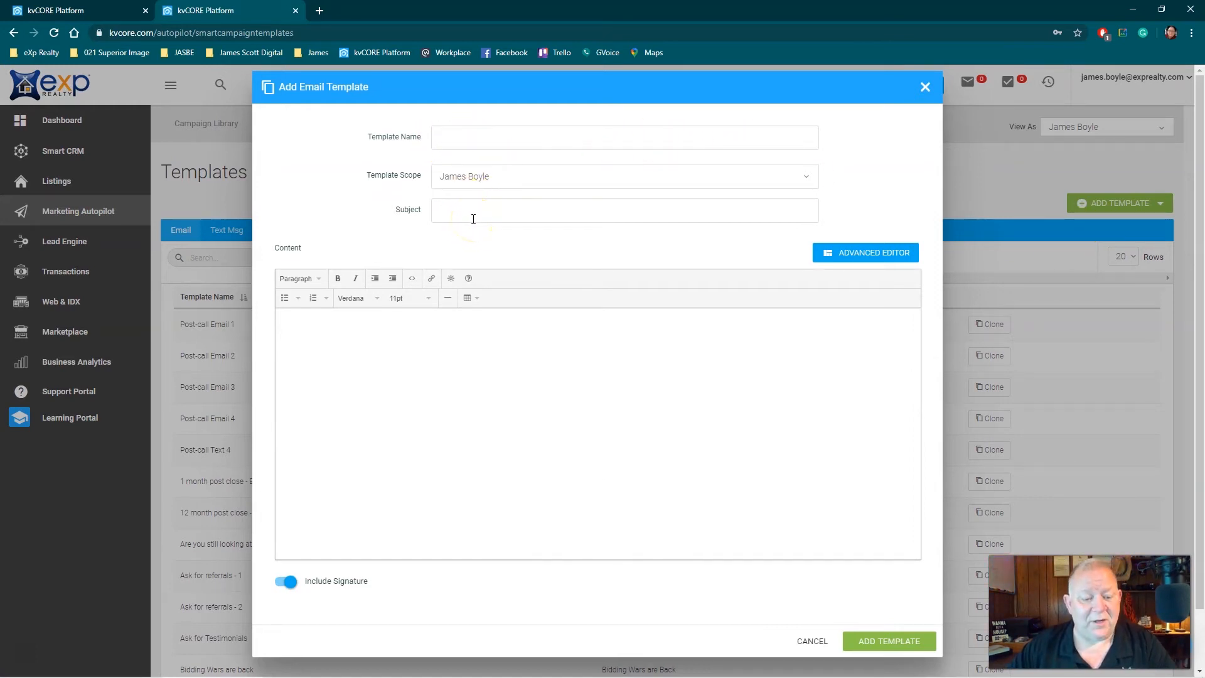
Compare the kvCORE email template form with row 3 of the Excel campaign builder and look over the sheet's empty rows
{"action": "key", "text": "alt+Tab"}
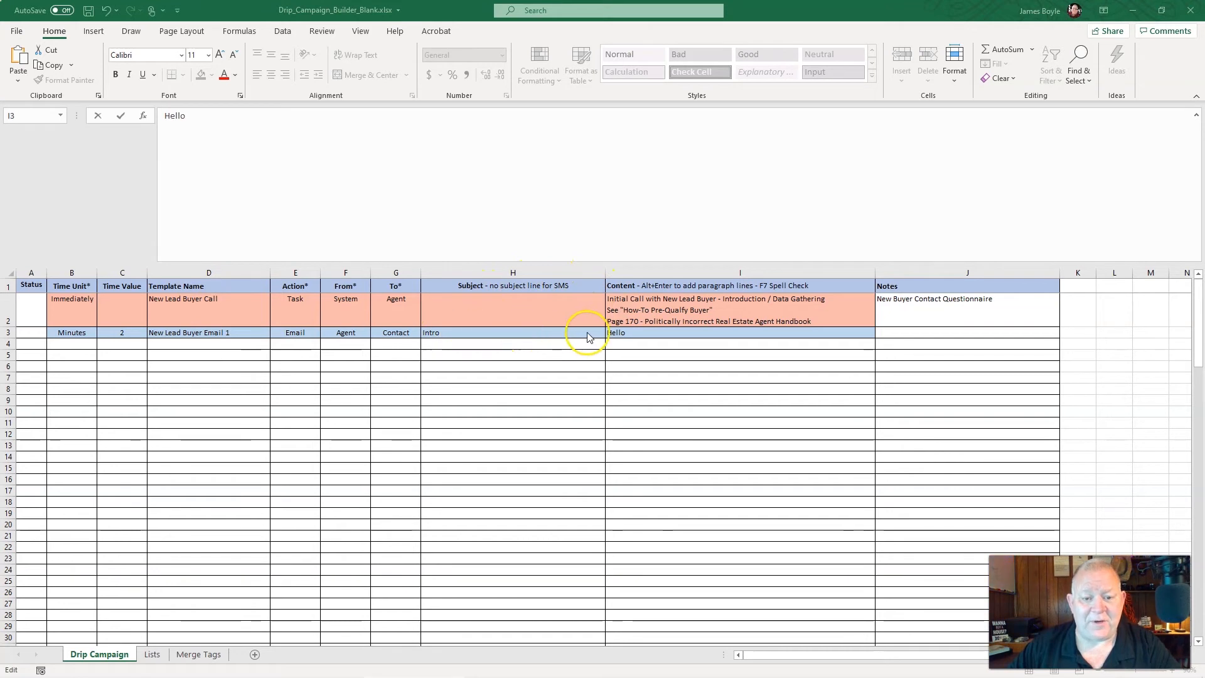
{"action": "key", "text": "alt+Tab"}
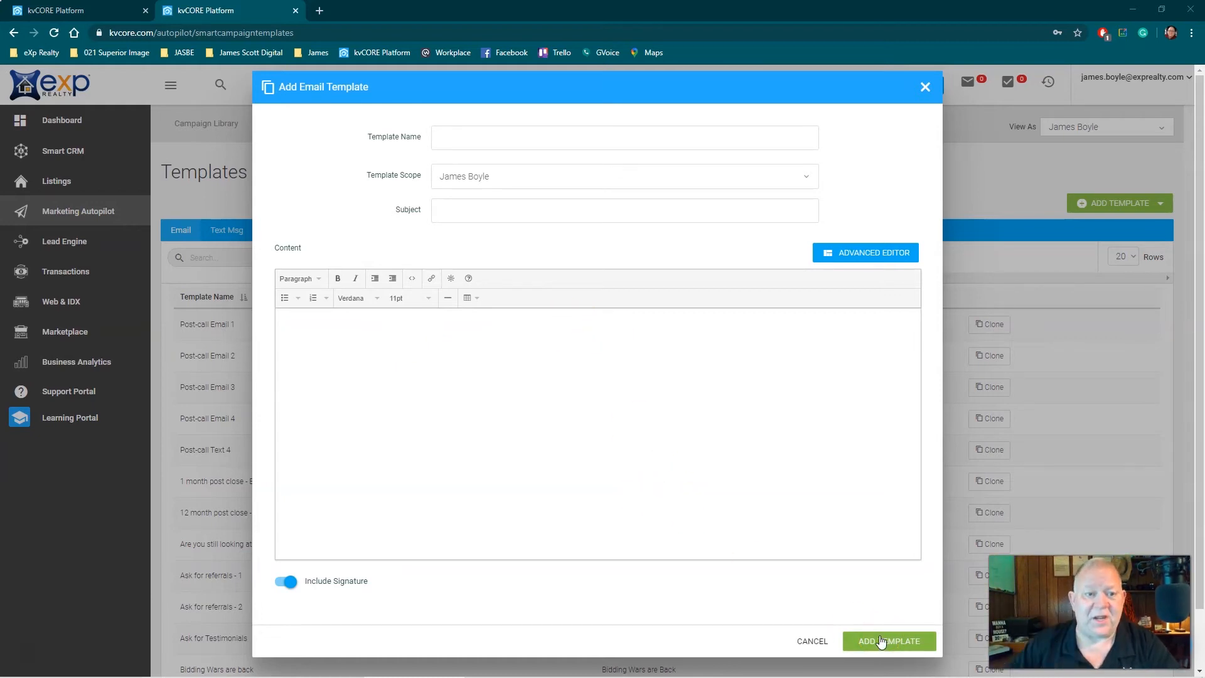
{"action": "key", "text": "alt+Tab"}
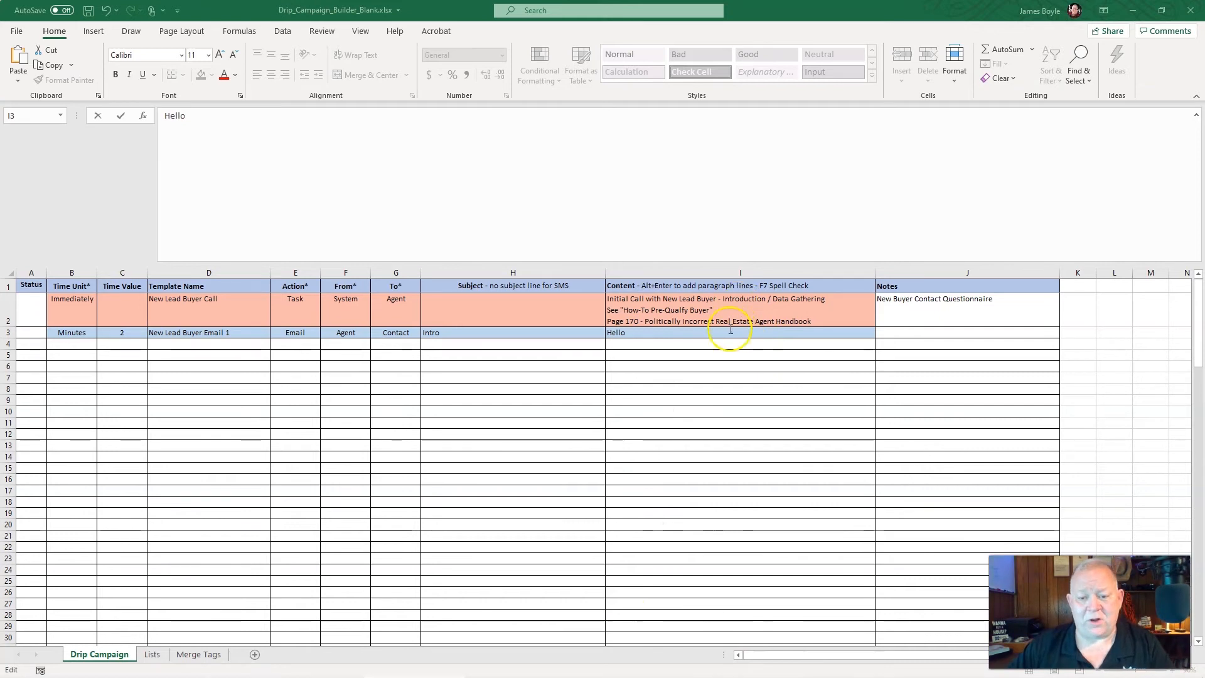
{"action": "scroll", "coordinate": [737, 401], "scroll_direction": "down", "scroll_amount": 12}
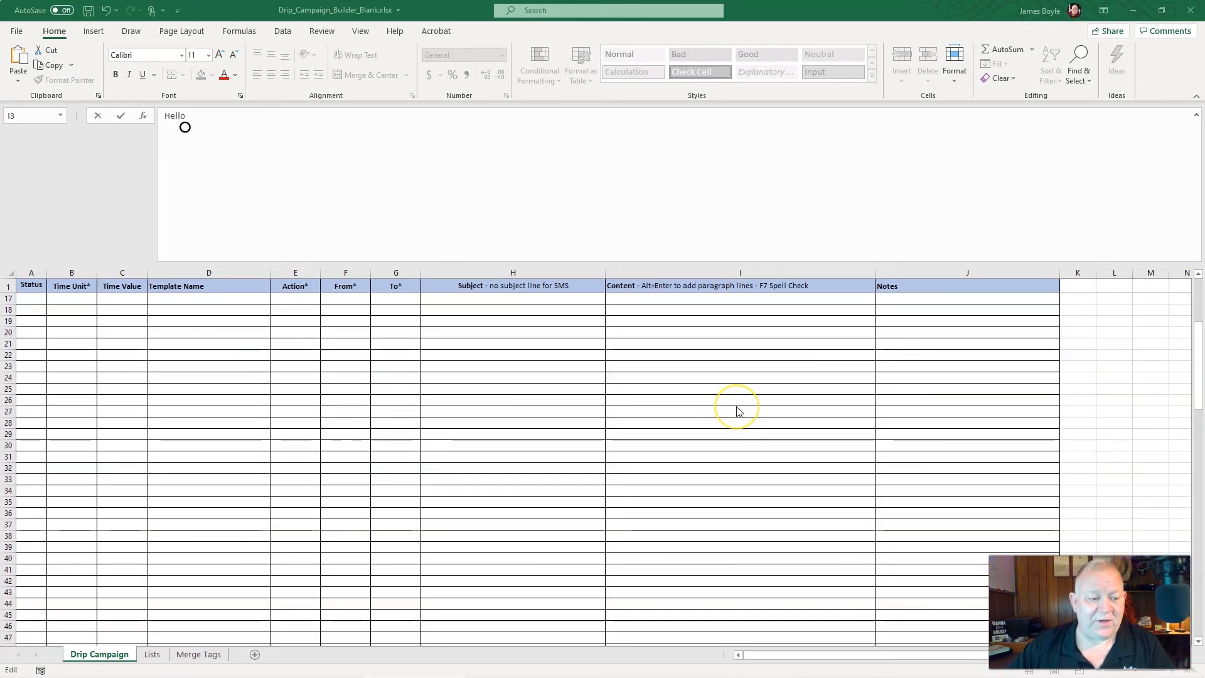
{"action": "scroll", "coordinate": [738, 412], "scroll_direction": "down", "scroll_amount": 7}
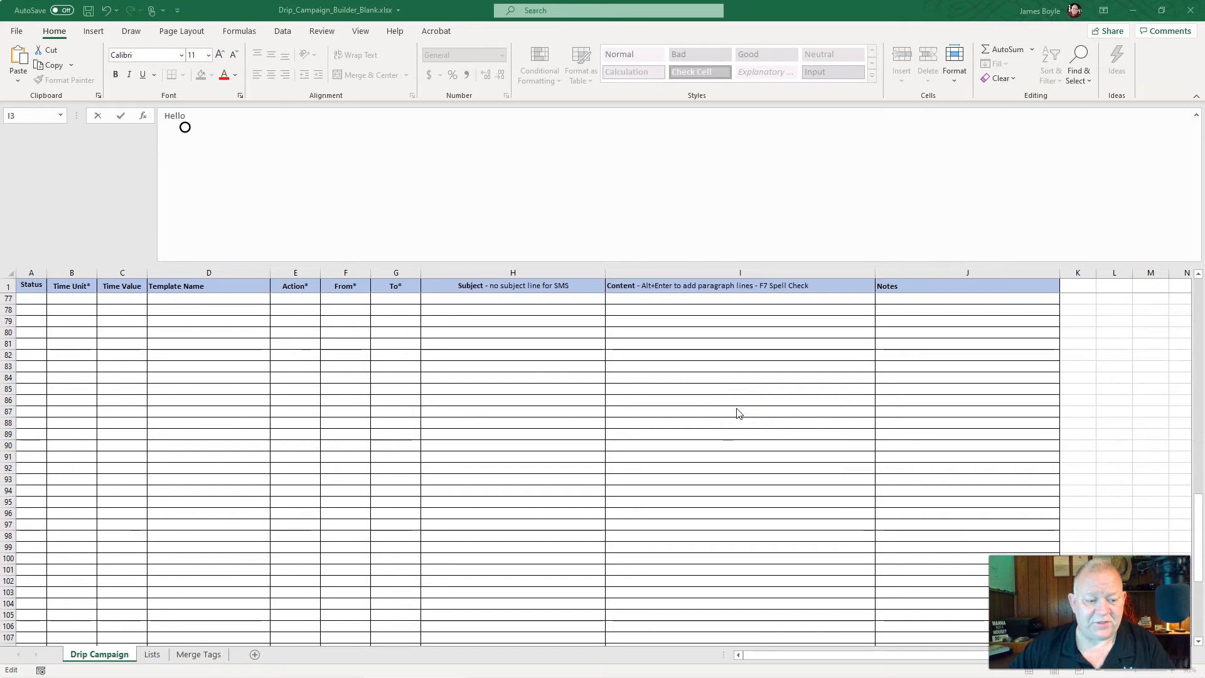
{"action": "scroll", "coordinate": [738, 413], "scroll_direction": "up", "scroll_amount": 19}
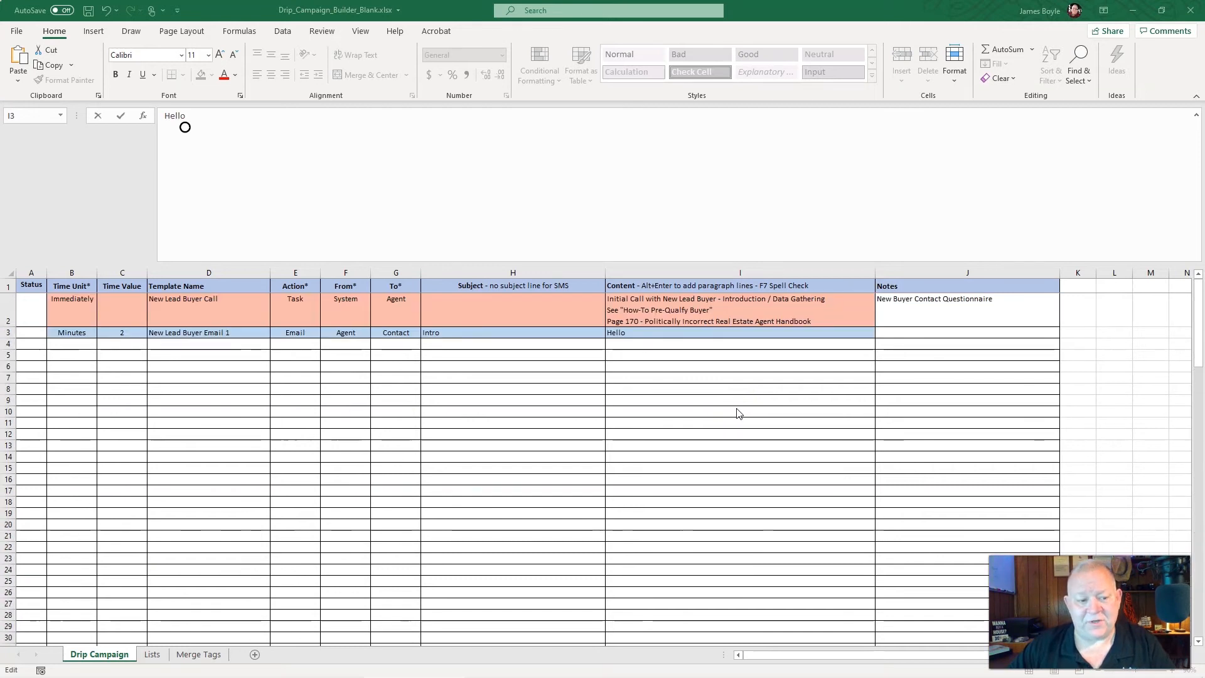
Set row 4's Action to SMS and row 5's Action to Email
{"action": "left_click", "coordinate": [299, 346]}
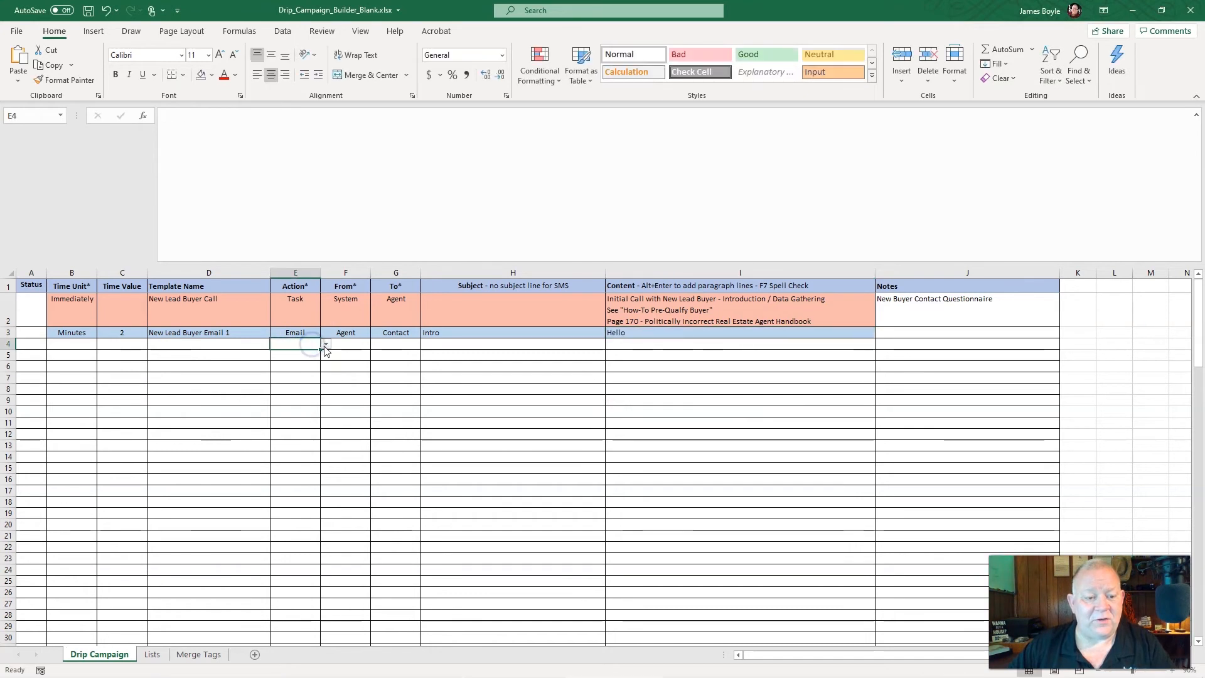
{"action": "left_click", "coordinate": [326, 347]}
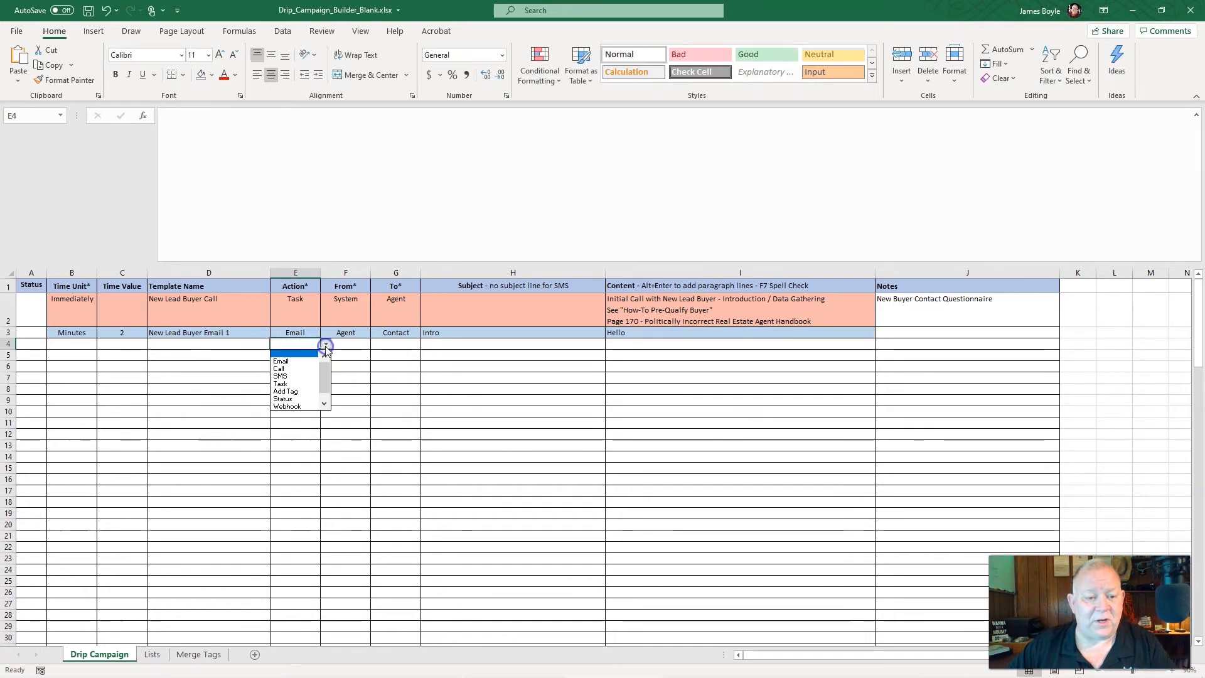
{"action": "left_click", "coordinate": [289, 376]}
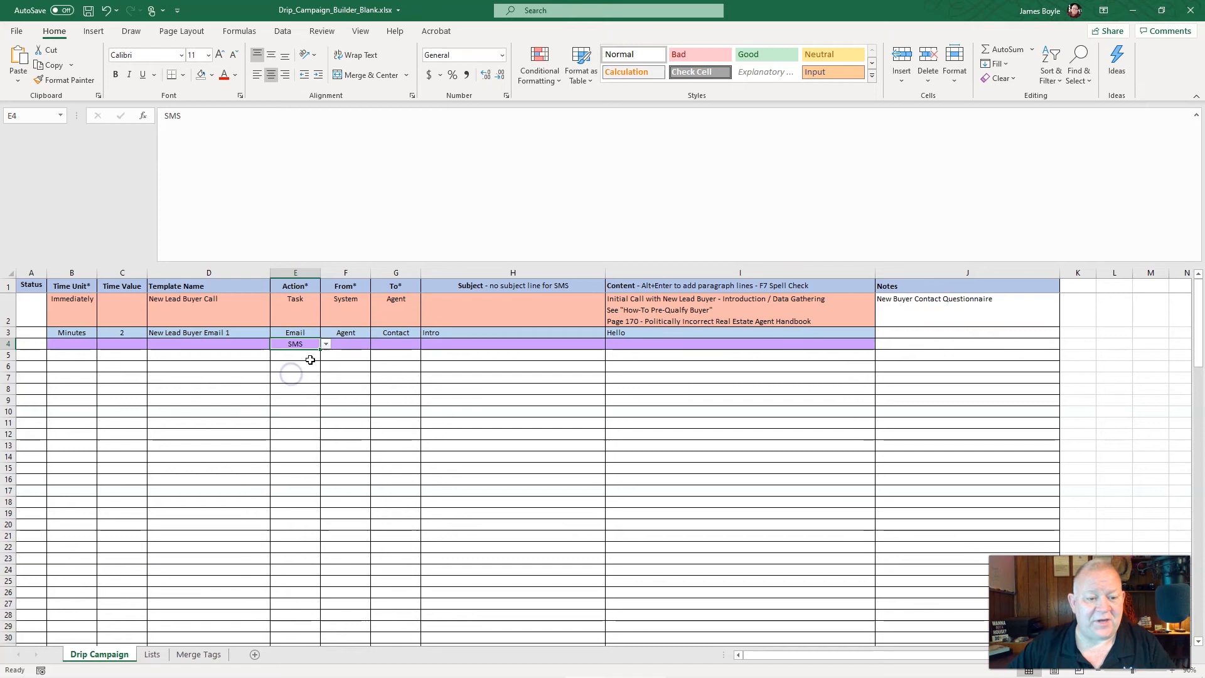
{"action": "left_click", "coordinate": [312, 357]}
{"action": "left_click", "coordinate": [326, 356]}
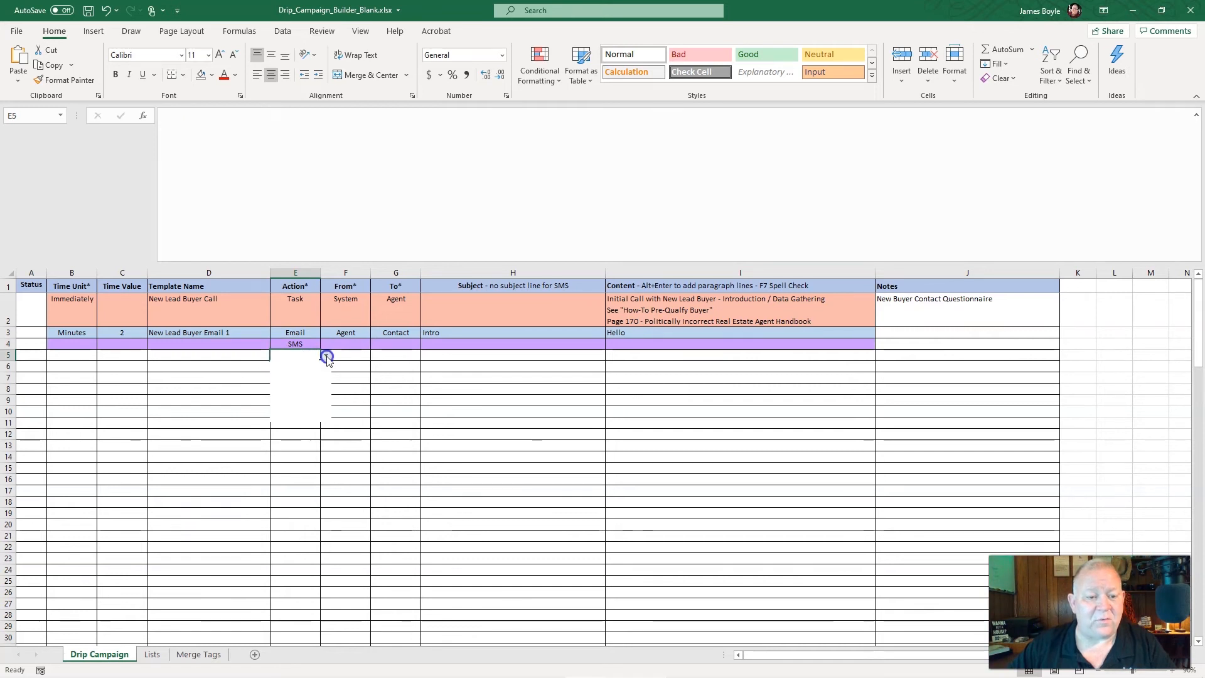
{"action": "left_click", "coordinate": [304, 380]}
{"action": "left_click", "coordinate": [302, 375]}
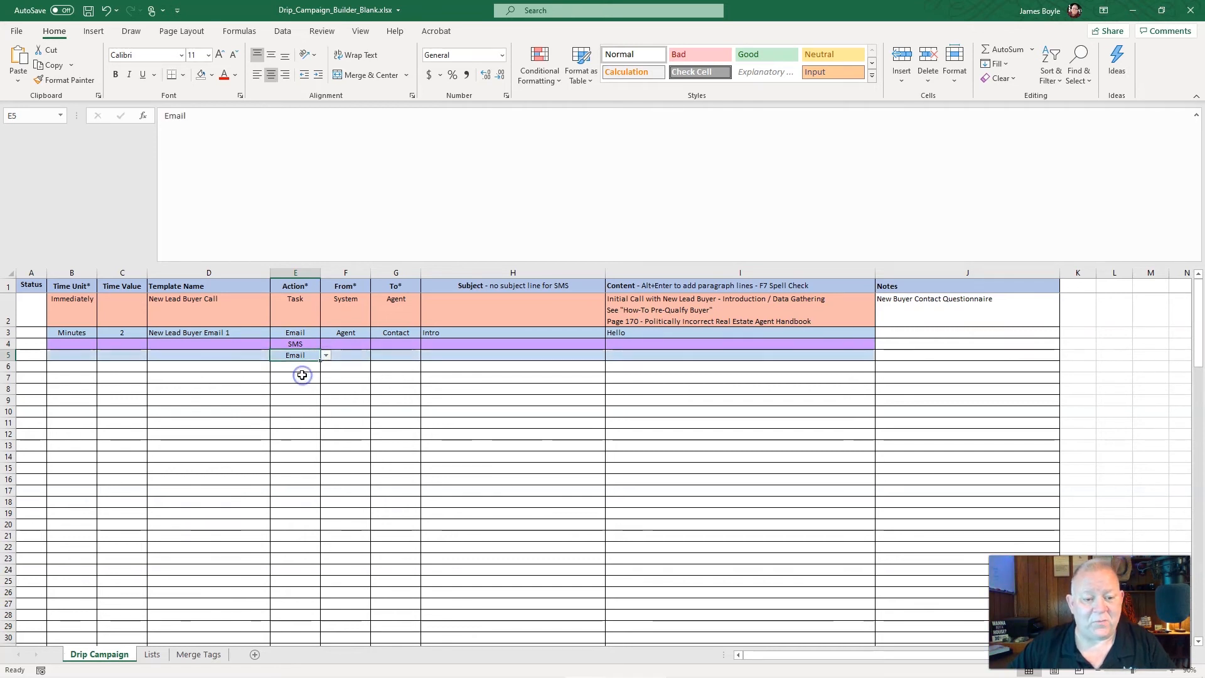
Set row 6's Time Unit to Day and its Time Value to 1
{"action": "left_click", "coordinate": [81, 366]}
{"action": "left_click", "coordinate": [102, 367]}
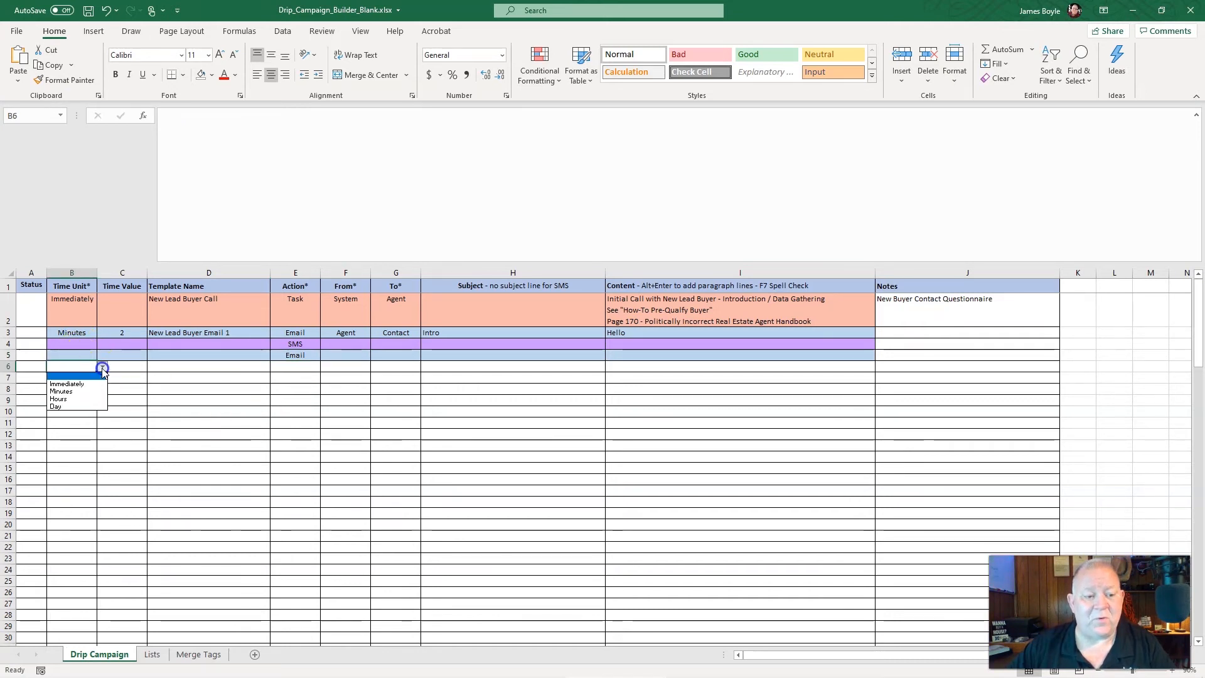
{"action": "left_click", "coordinate": [89, 407]}
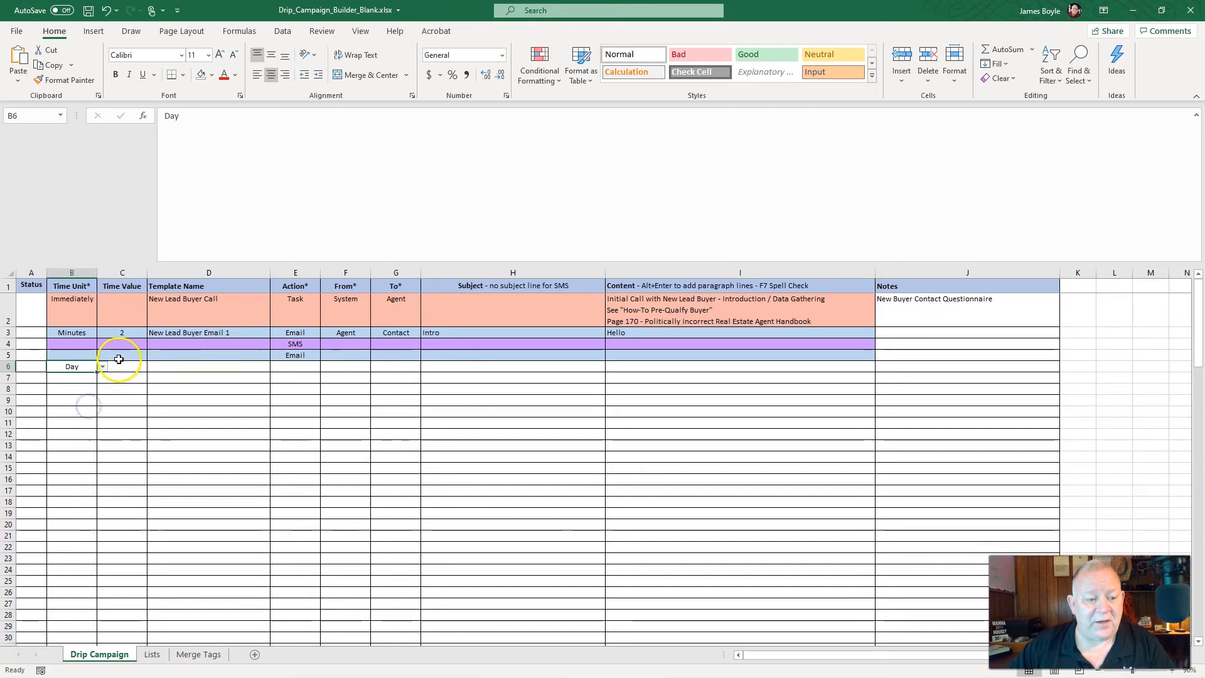
{"action": "left_click", "coordinate": [122, 370]}
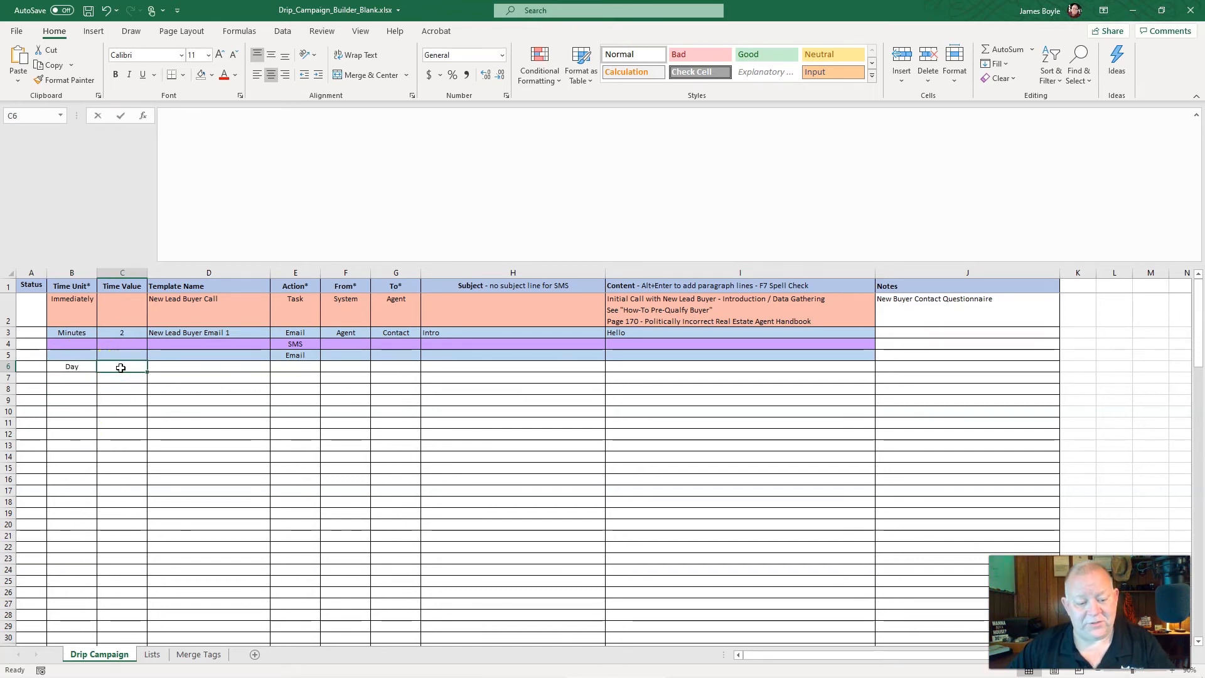
{"action": "type", "text": "1"}
{"action": "key", "text": "Tab"}
{"action": "key", "text": "Tab"}
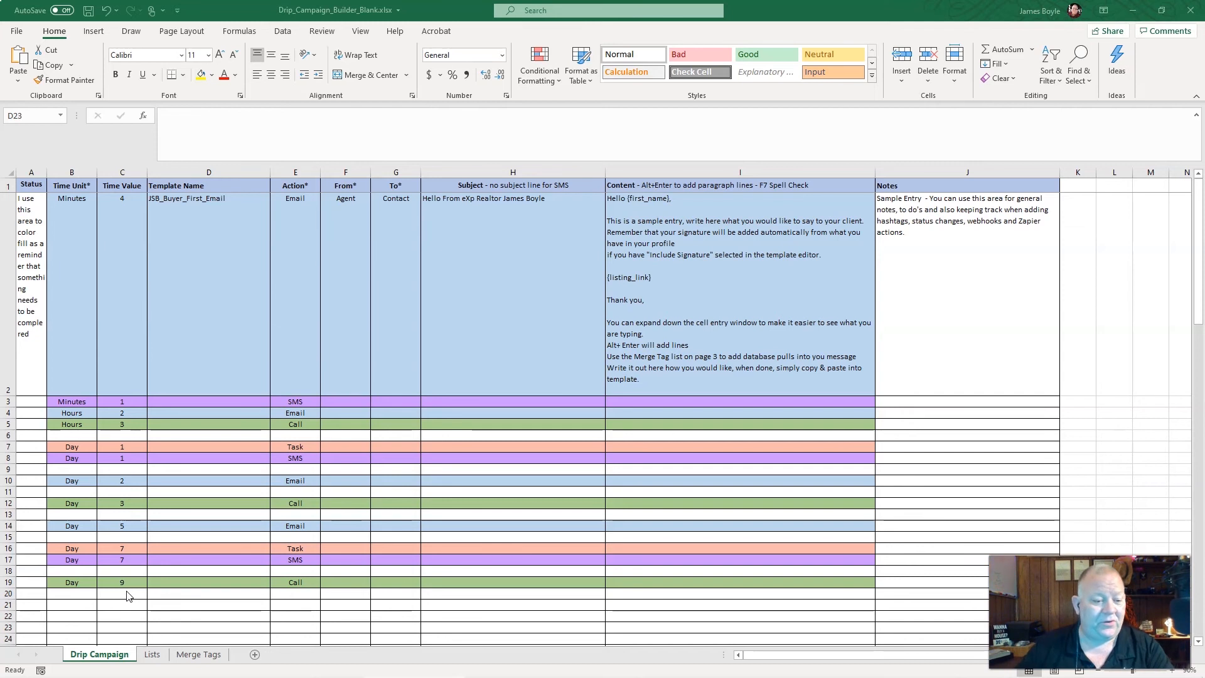
{"action": "right_click", "coordinate": [8, 573]}
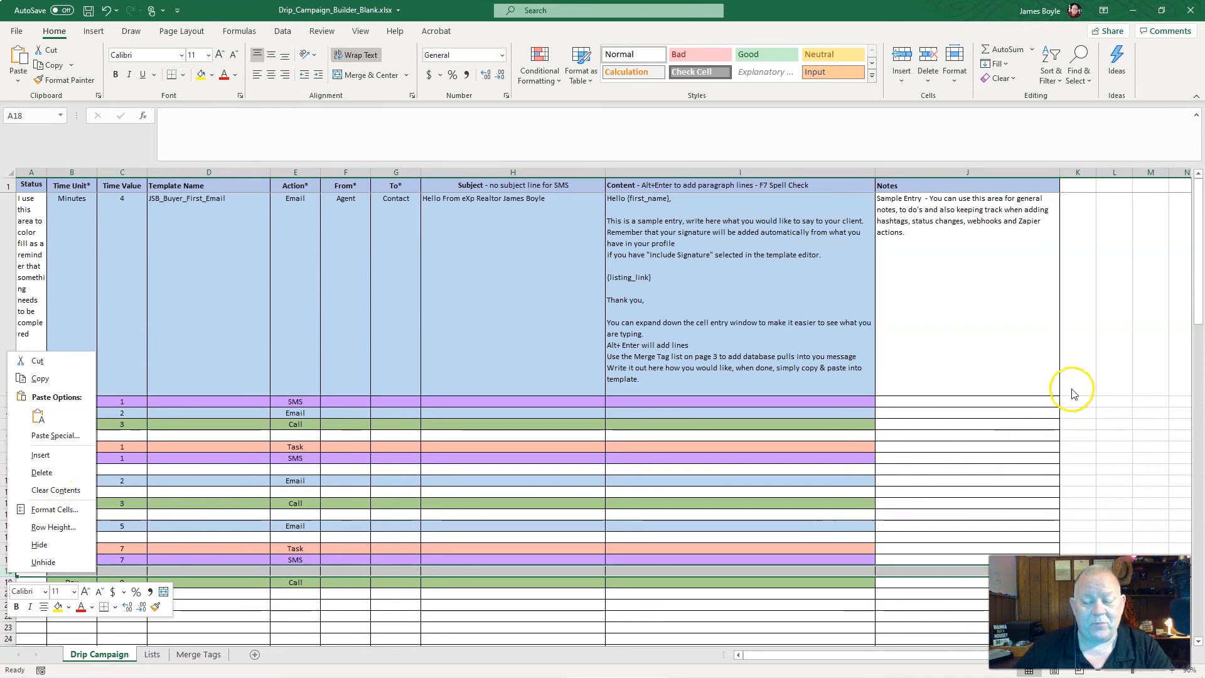
{"action": "key", "text": "Escape"}
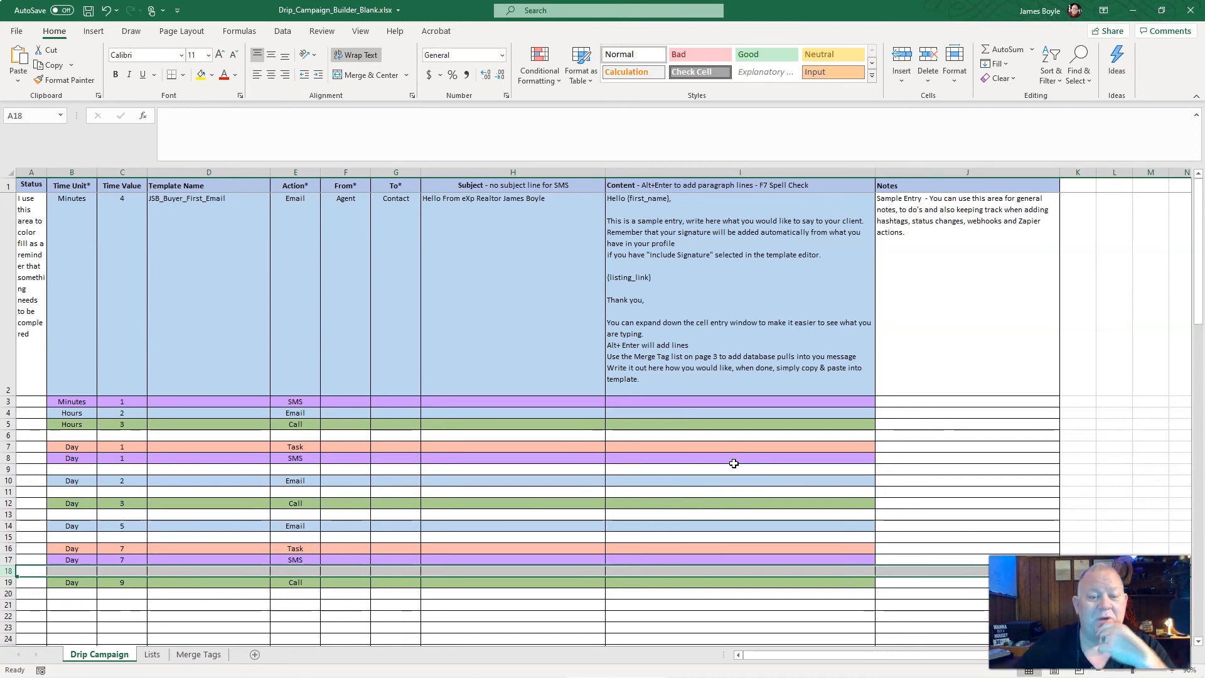
Switch to kvCORE in Chrome and review the Campaign Actions list of the JSB_New_Lead_Buyer campaign
{"action": "key", "text": "alt+Tab"}
{"action": "key", "text": "alt+Tab"}
{"action": "key", "text": "alt+Tab"}
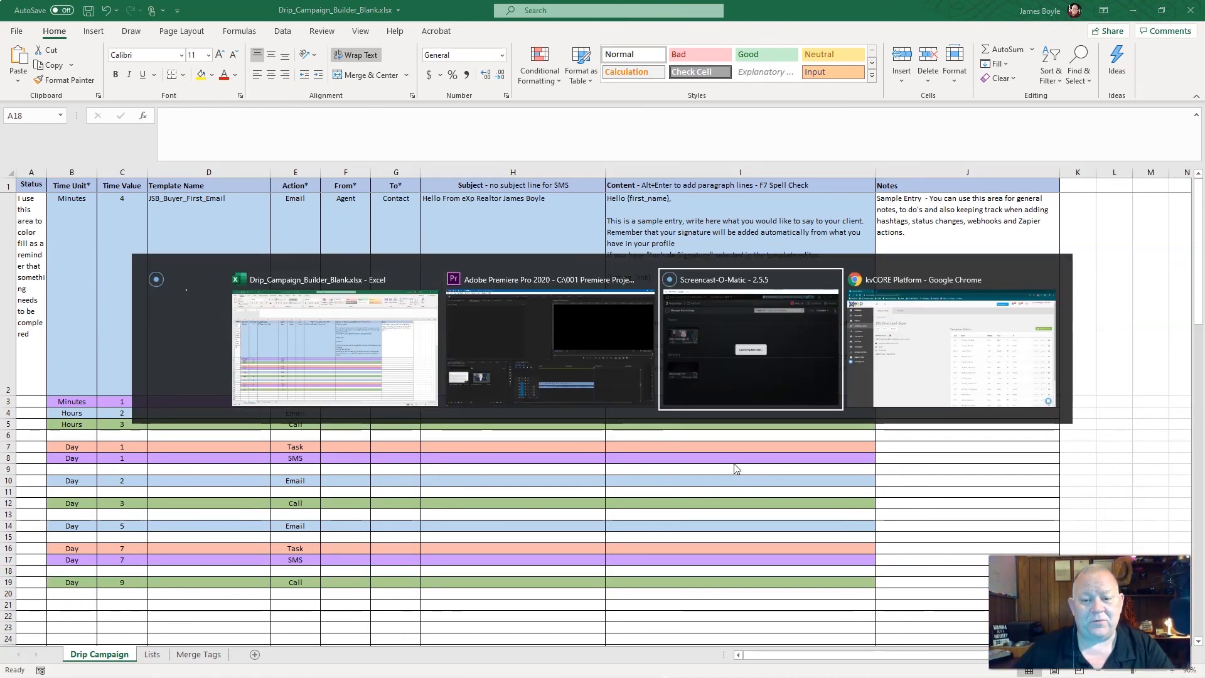
{"action": "key", "text": "alt+Tab"}
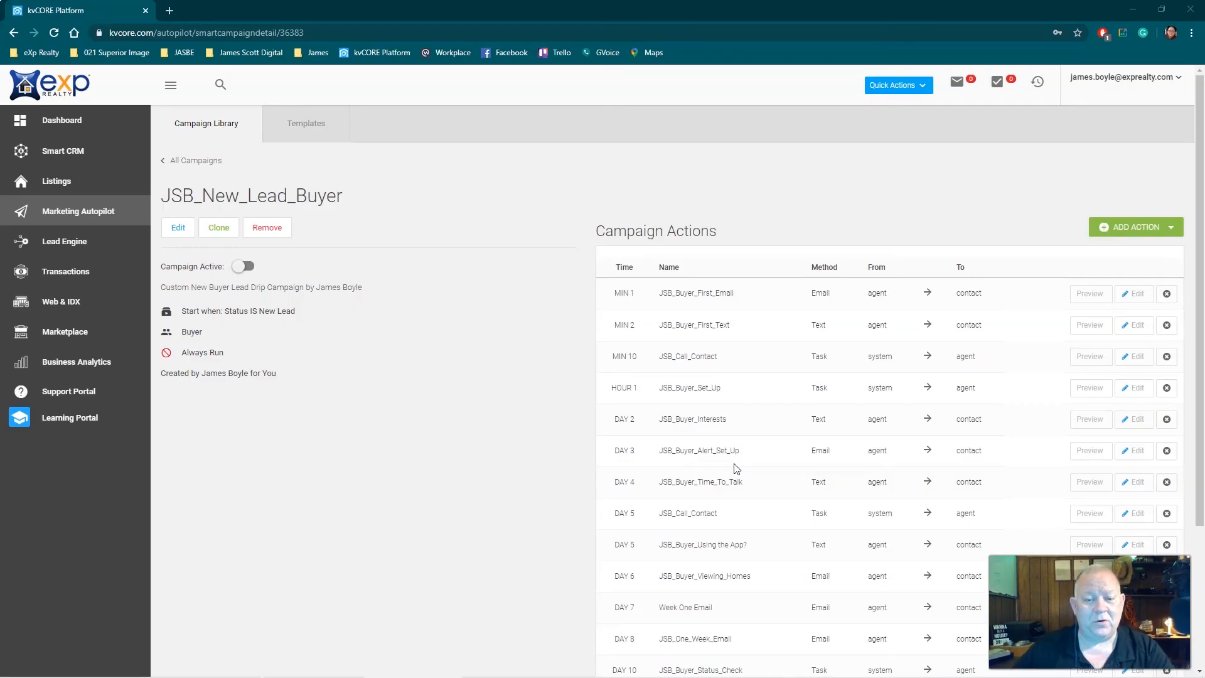
{"action": "scroll", "coordinate": [720, 378], "scroll_direction": "down", "scroll_amount": 2}
{"action": "scroll", "coordinate": [720, 378], "scroll_direction": "up", "scroll_amount": 2}
{"action": "left_click", "coordinate": [664, 11]}
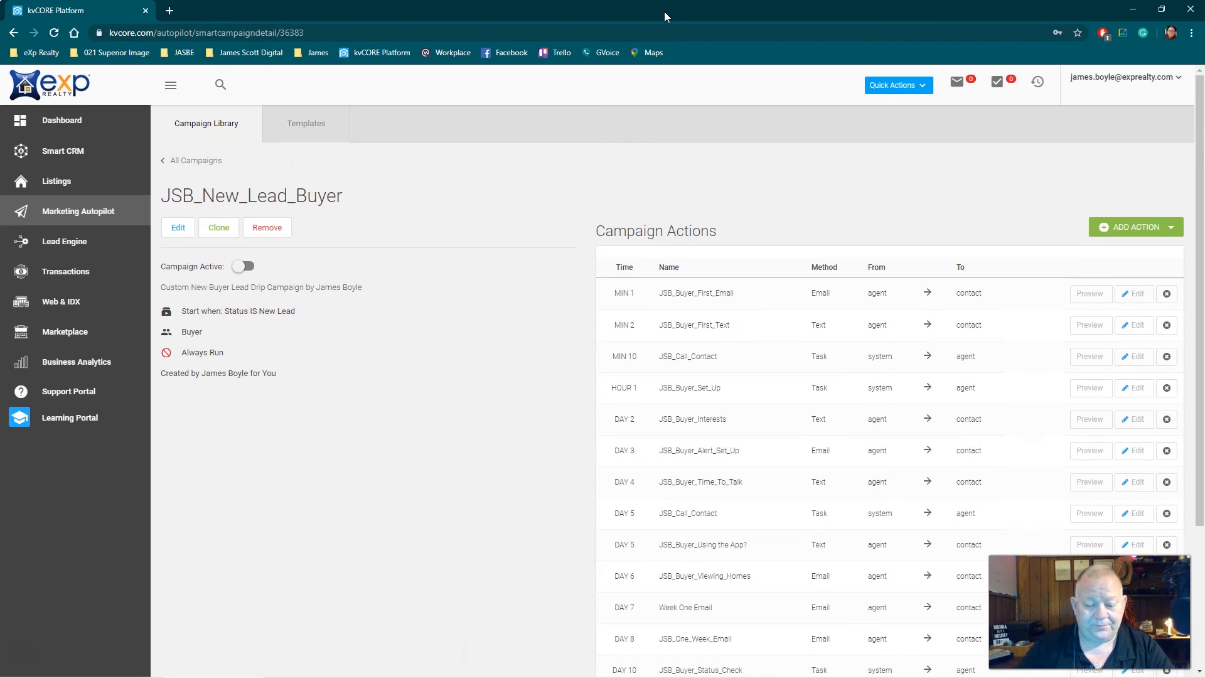
Place the kvCORE window beside the Excel campaign builder and compare its Campaign Actions list with the sheet's rows
{"action": "key", "text": "super+Right"}
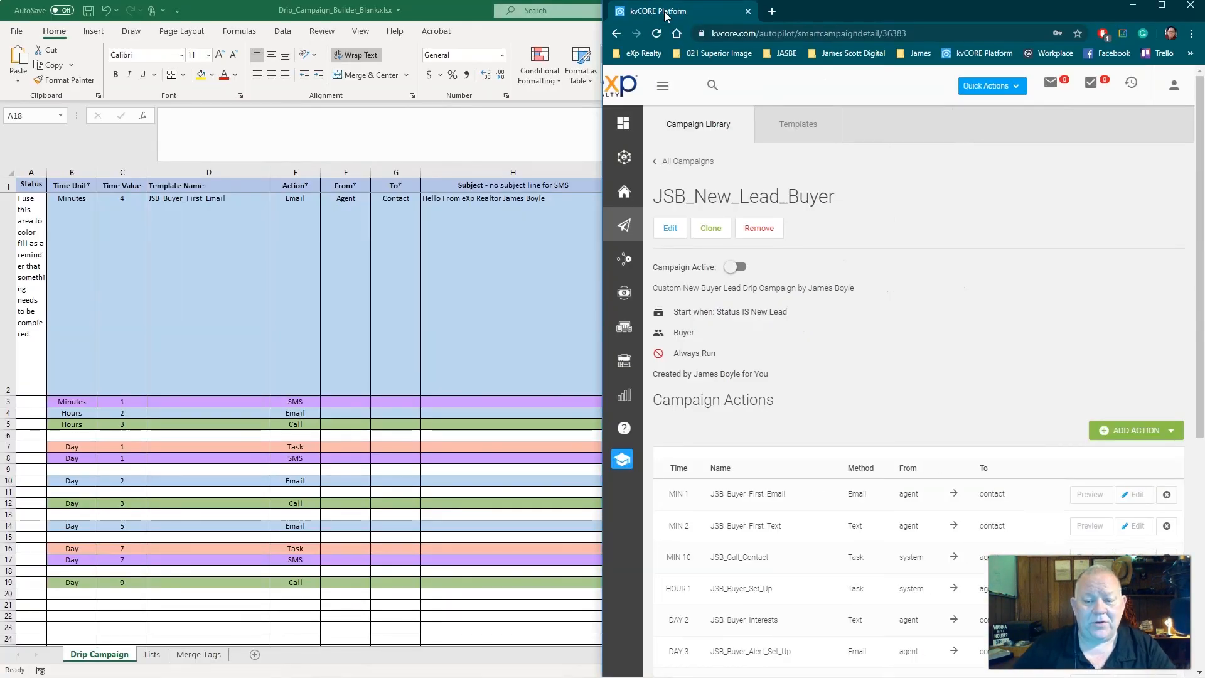
{"action": "scroll", "coordinate": [920, 289], "scroll_direction": "down", "scroll_amount": 4}
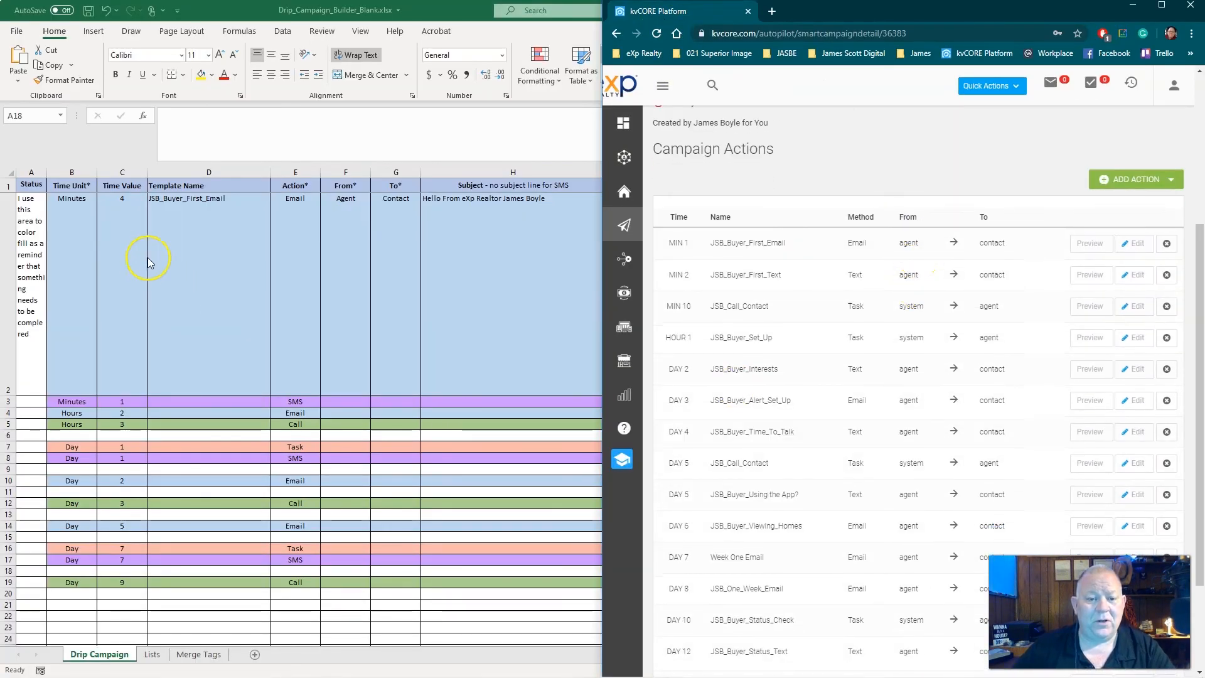
{"action": "scroll", "coordinate": [148, 262], "scroll_direction": "down", "scroll_amount": 2}
{"action": "scroll", "coordinate": [207, 337], "scroll_direction": "up", "scroll_amount": 2}
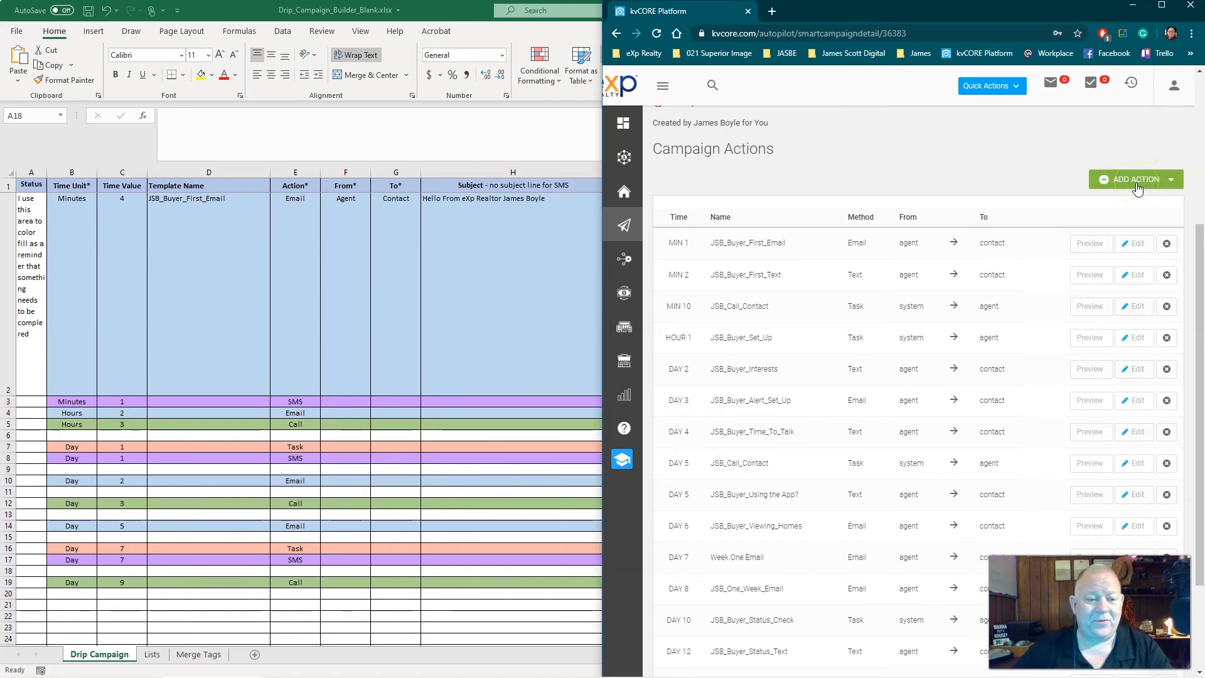
Fill the Status cells A3, A4 and A5 with the standard green color
{"action": "left_click", "coordinate": [27, 407]}
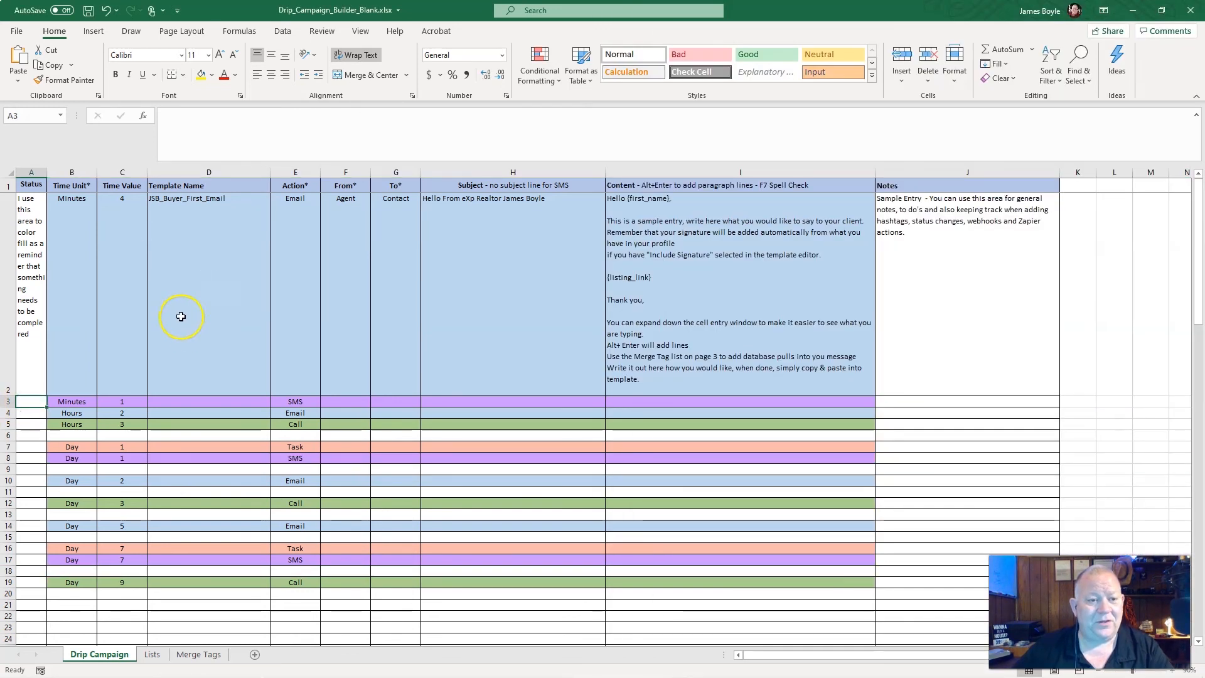
{"action": "left_click", "coordinate": [212, 75]}
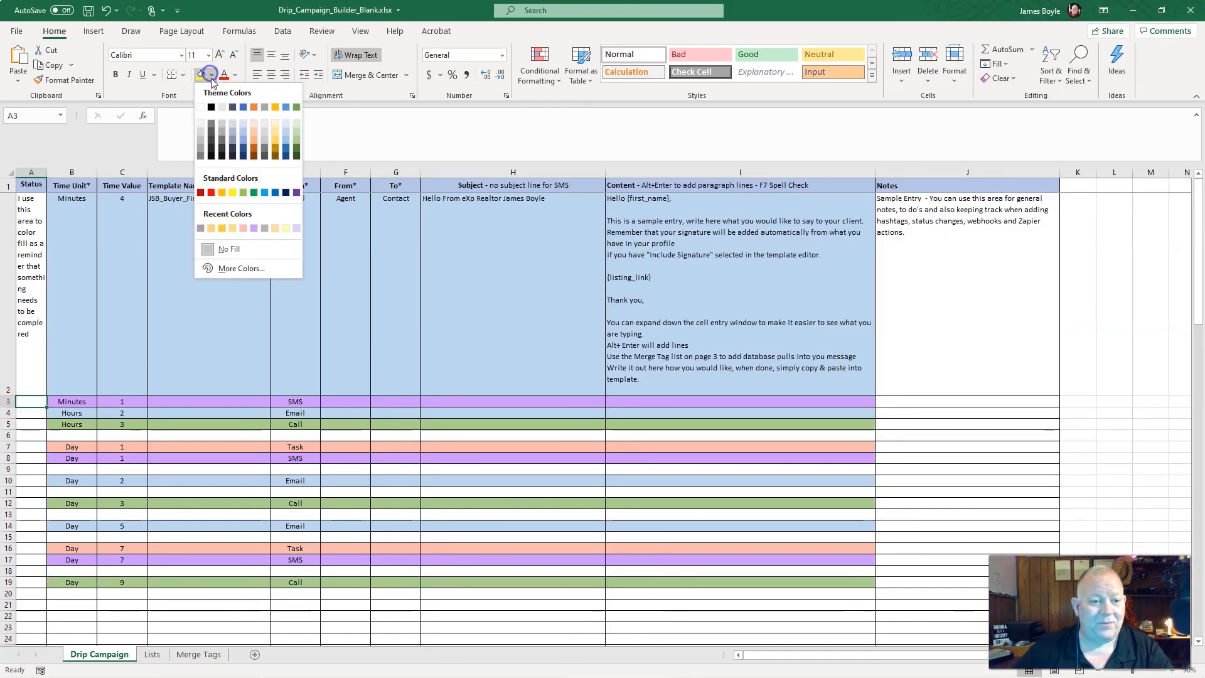
{"action": "left_click", "coordinate": [253, 192]}
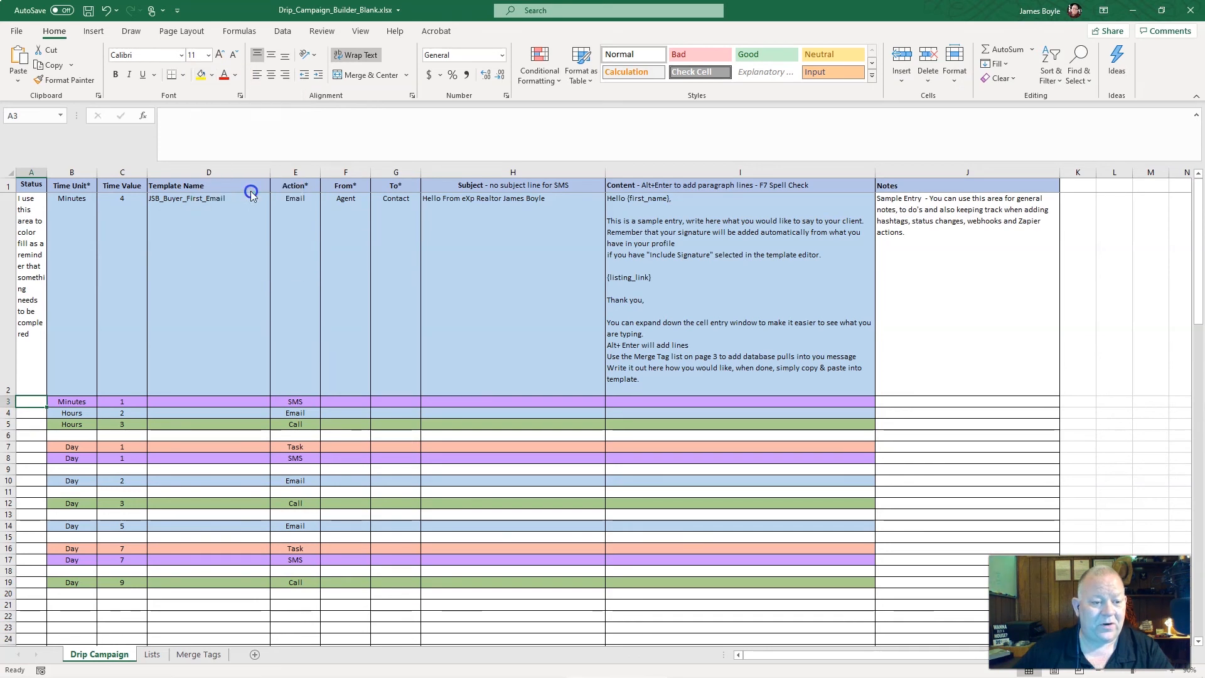
{"action": "left_click", "coordinate": [30, 413]}
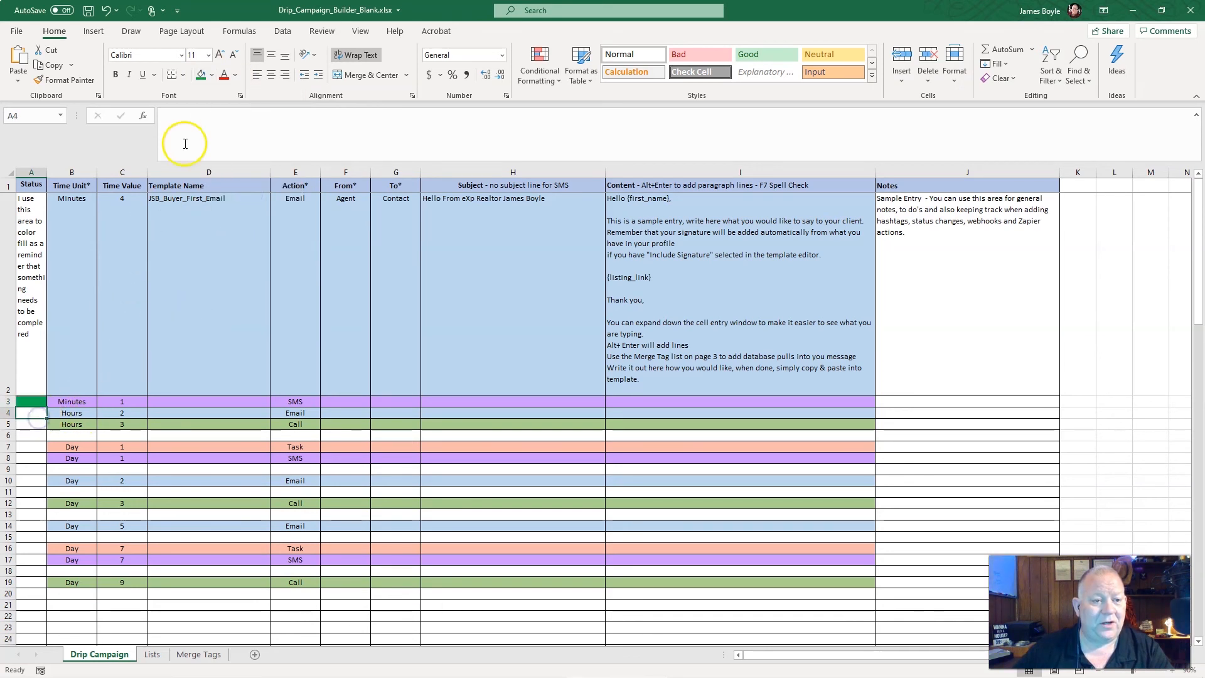
{"action": "left_click", "coordinate": [201, 75]}
{"action": "left_click", "coordinate": [34, 425]}
{"action": "left_click", "coordinate": [202, 75]}
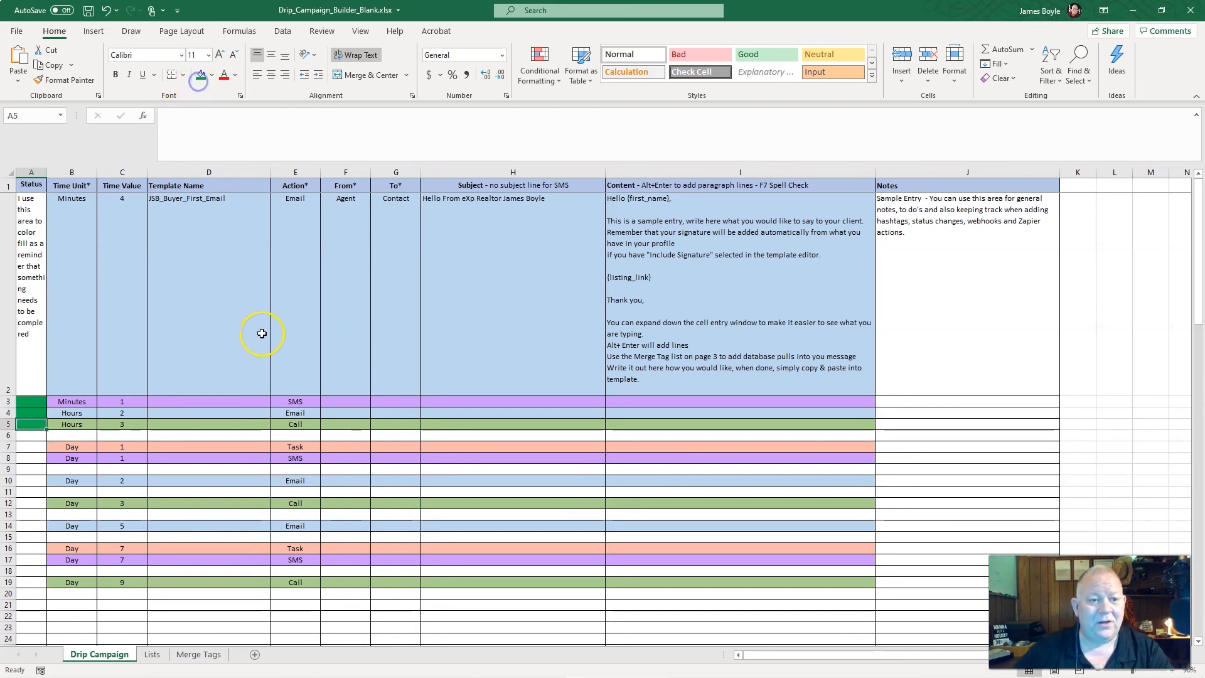
Switch to kvCORE in Chrome, maximize its window and open a new Email action form for the JSB_New_Lead_Buyer campaign
{"action": "key", "text": "alt+Tab"}
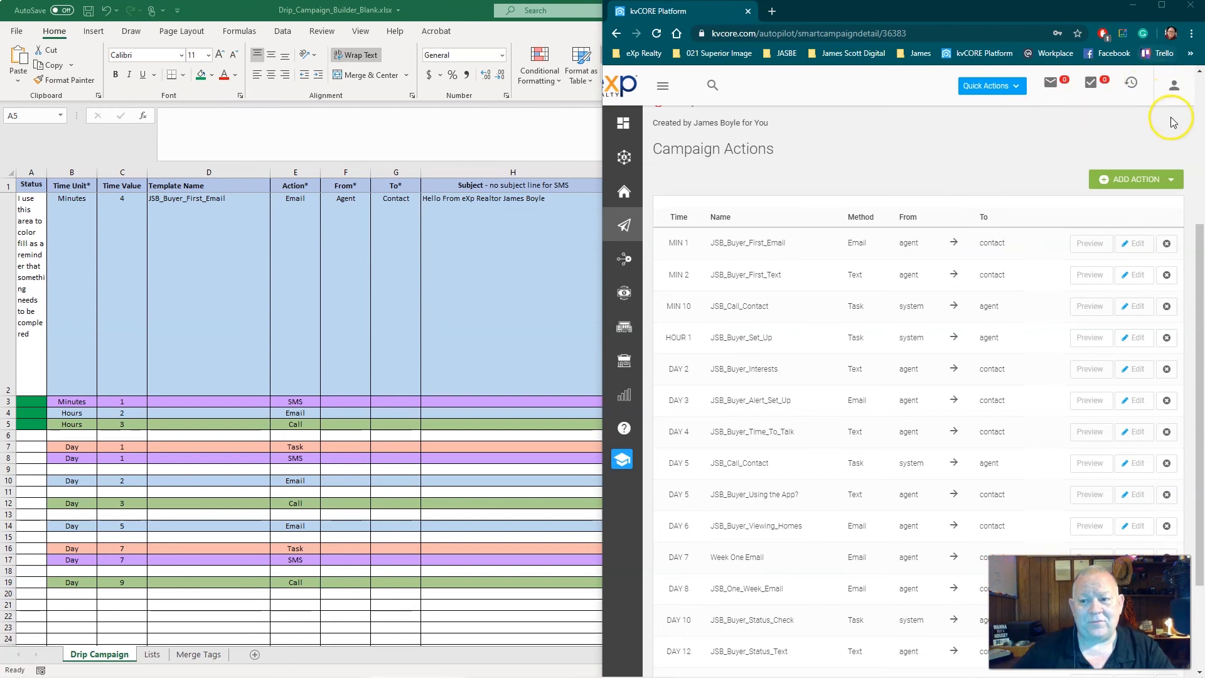
{"action": "left_click", "coordinate": [1162, 6]}
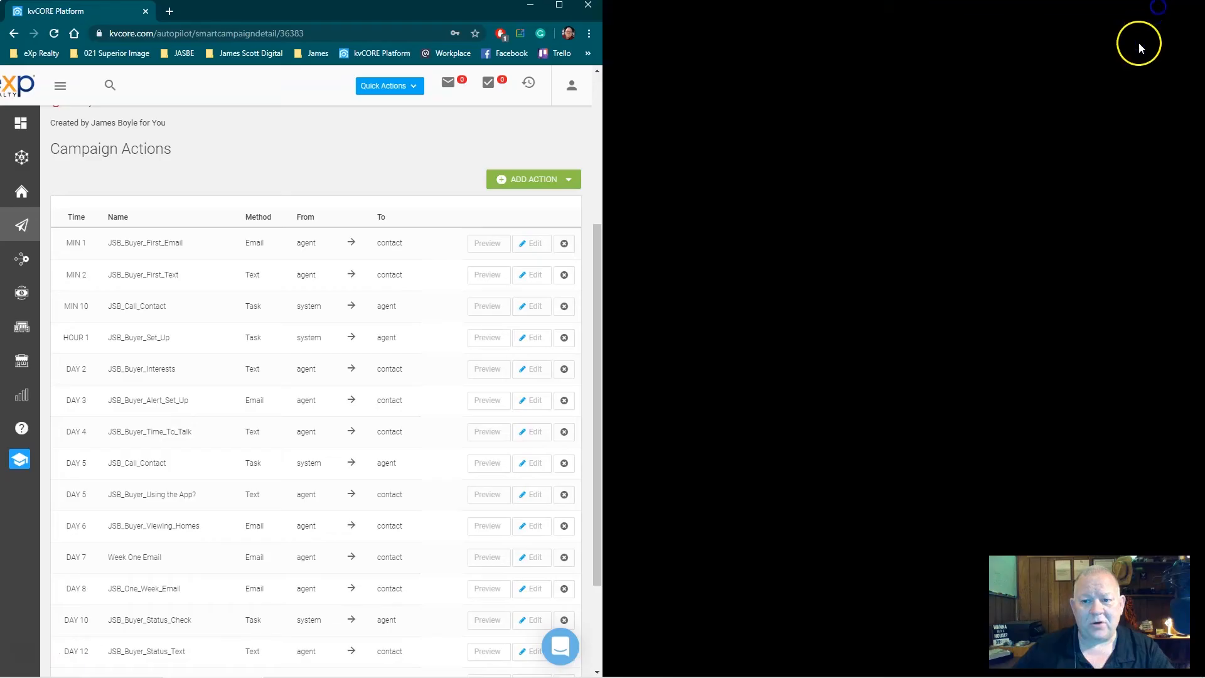
{"action": "scroll", "coordinate": [621, 326], "scroll_direction": "up", "scroll_amount": 3}
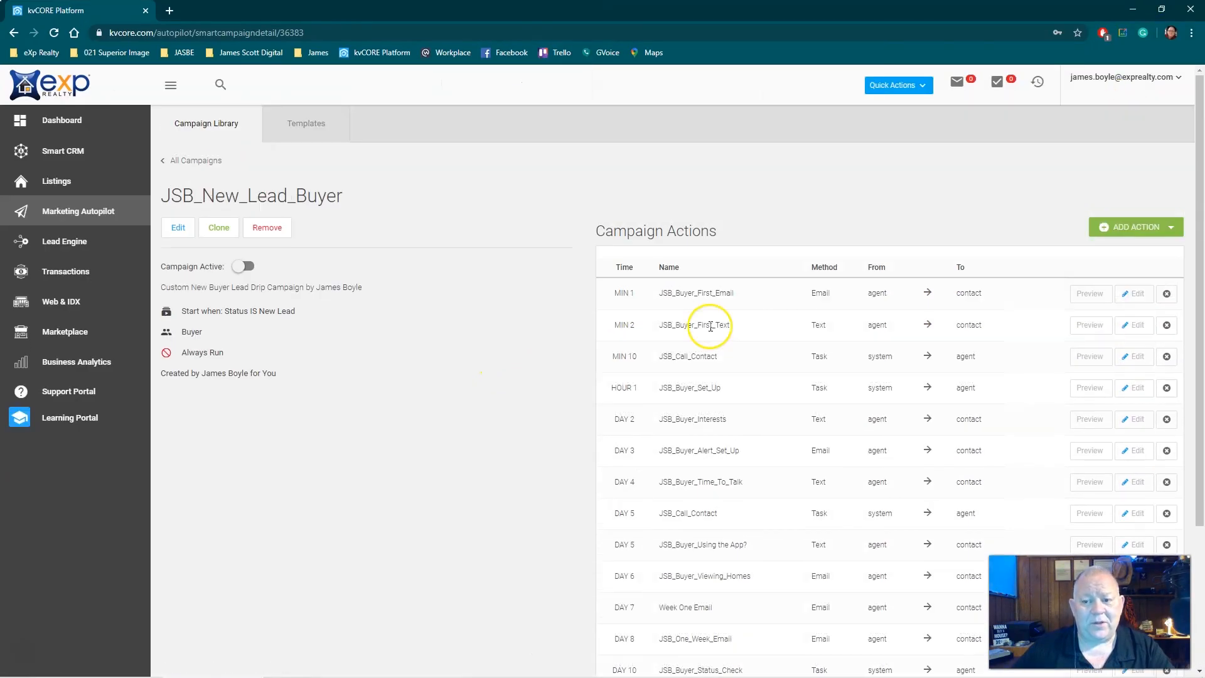
{"action": "left_click", "coordinate": [1136, 233]}
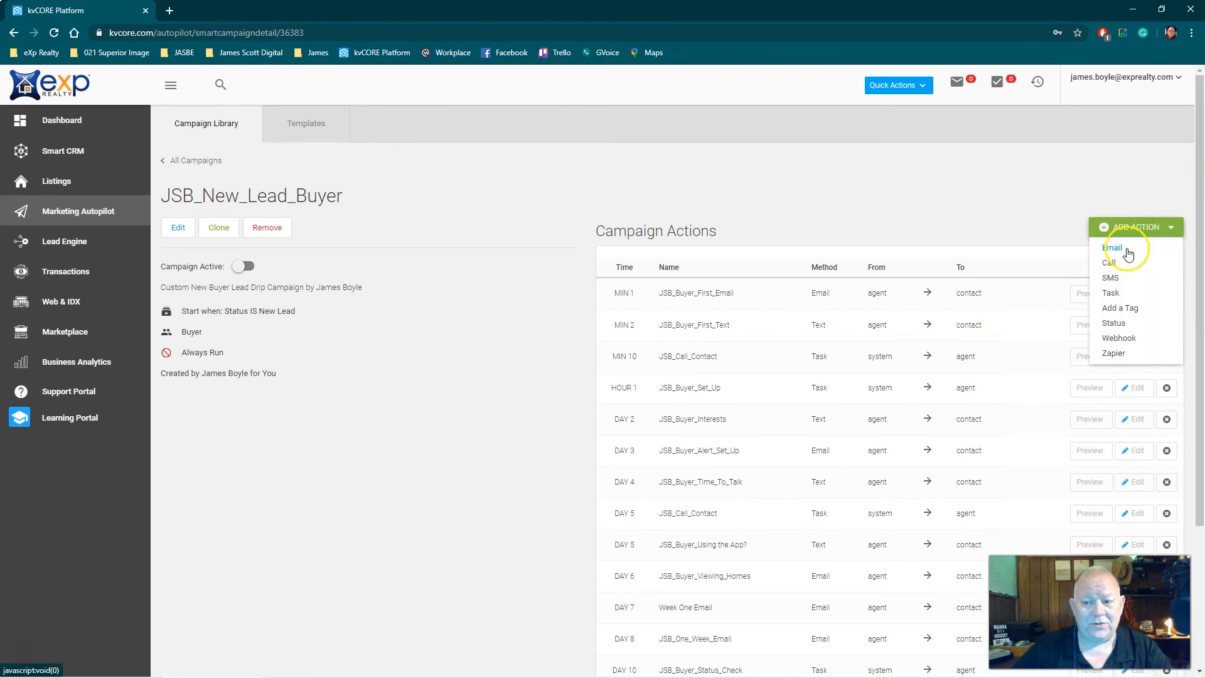
{"action": "left_click", "coordinate": [1128, 252]}
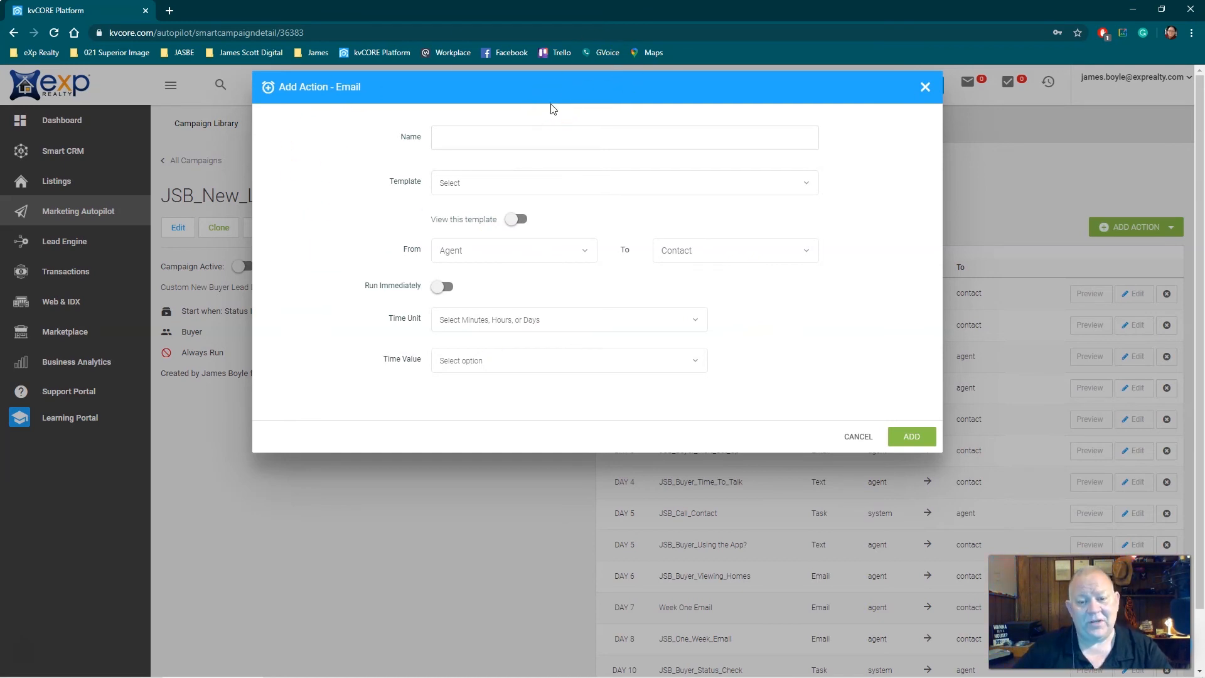
Switch between kvCORE and Excel to compare the Email action form's fields with the campaign builder's columns
{"action": "key", "text": "alt+Tab"}
{"action": "key", "text": "alt+Tab"}
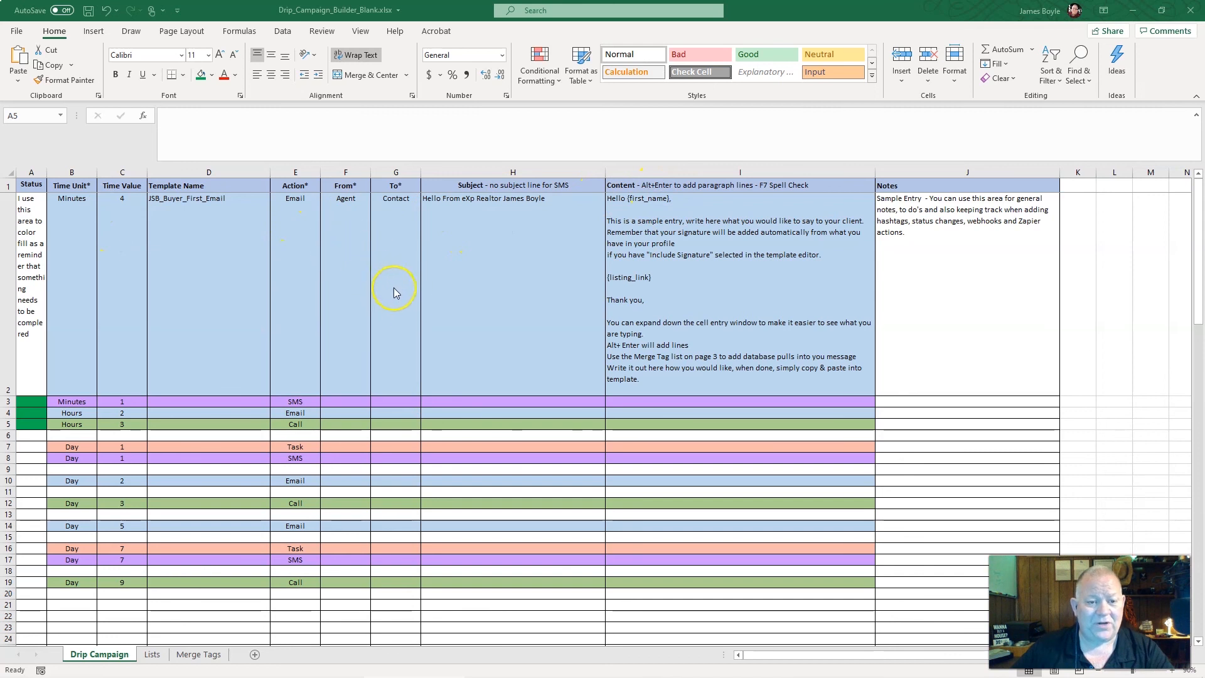
{"action": "key", "text": "alt+Tab"}
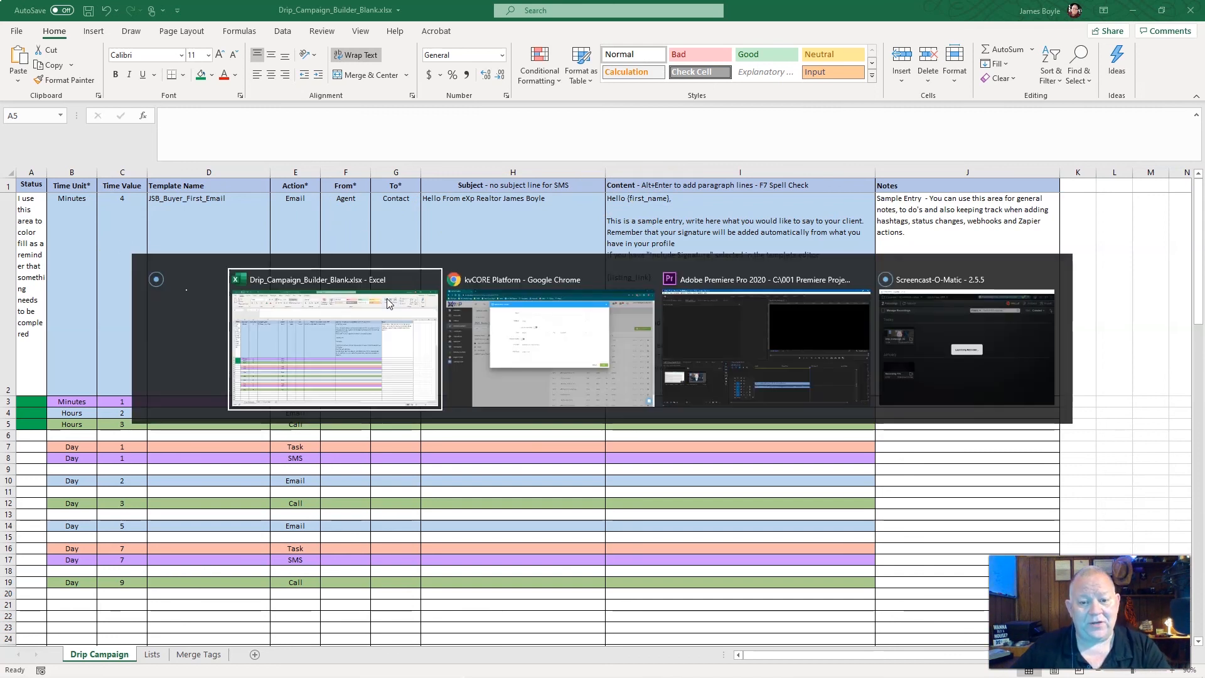